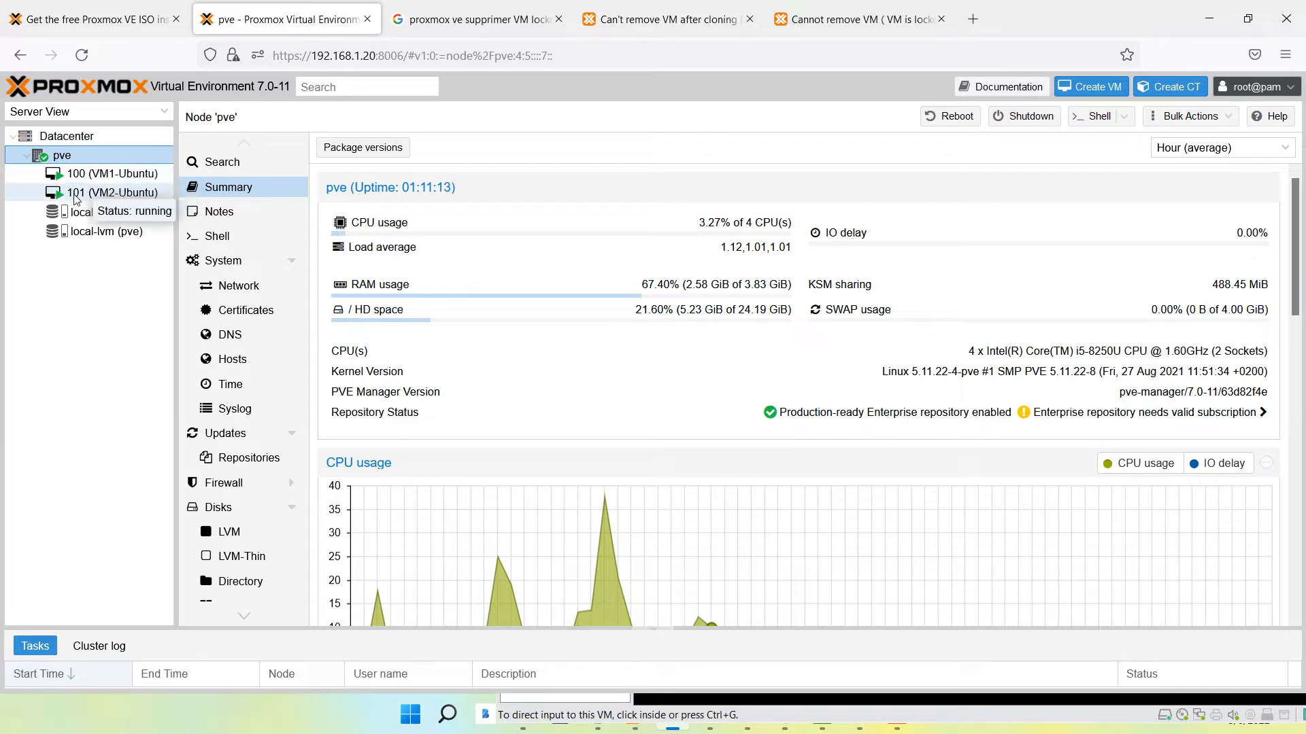
Review the hardware of VM1-Ubuntu and VM2-Ubuntu, checking which bridge each network device uses.
click(111, 175)
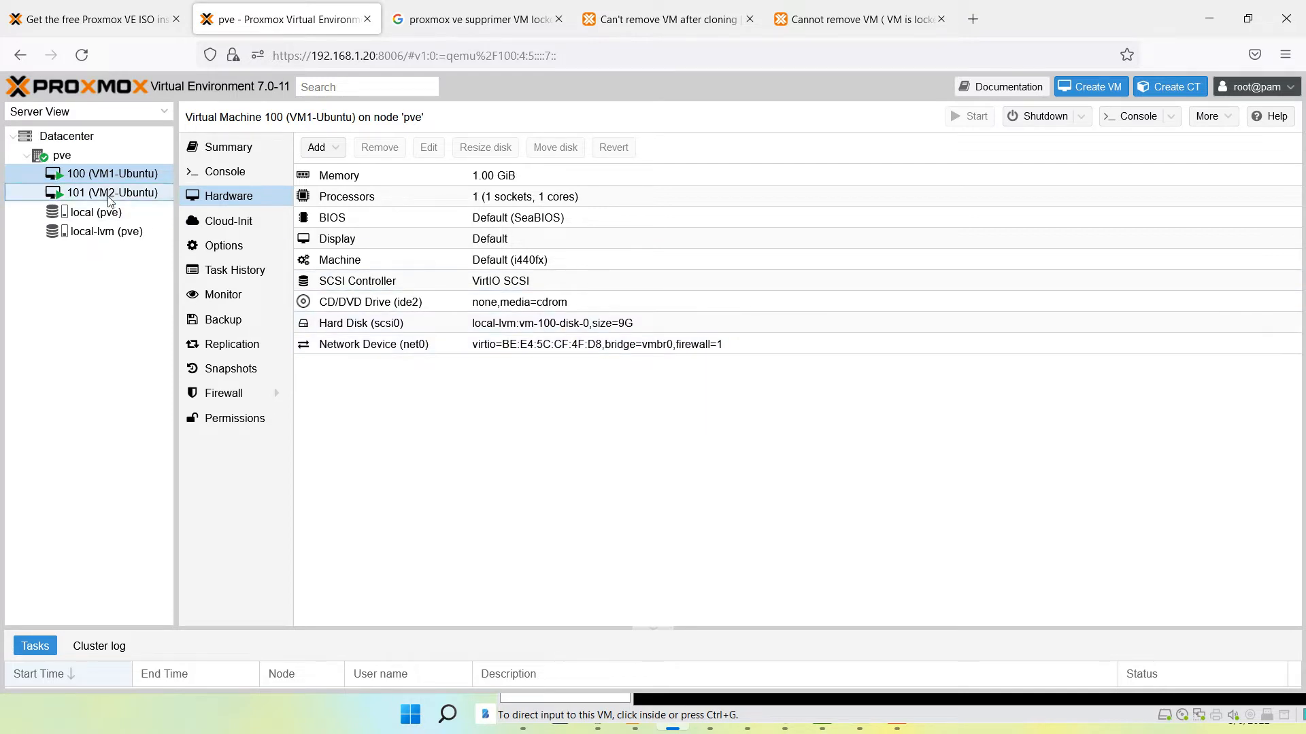
click(112, 197)
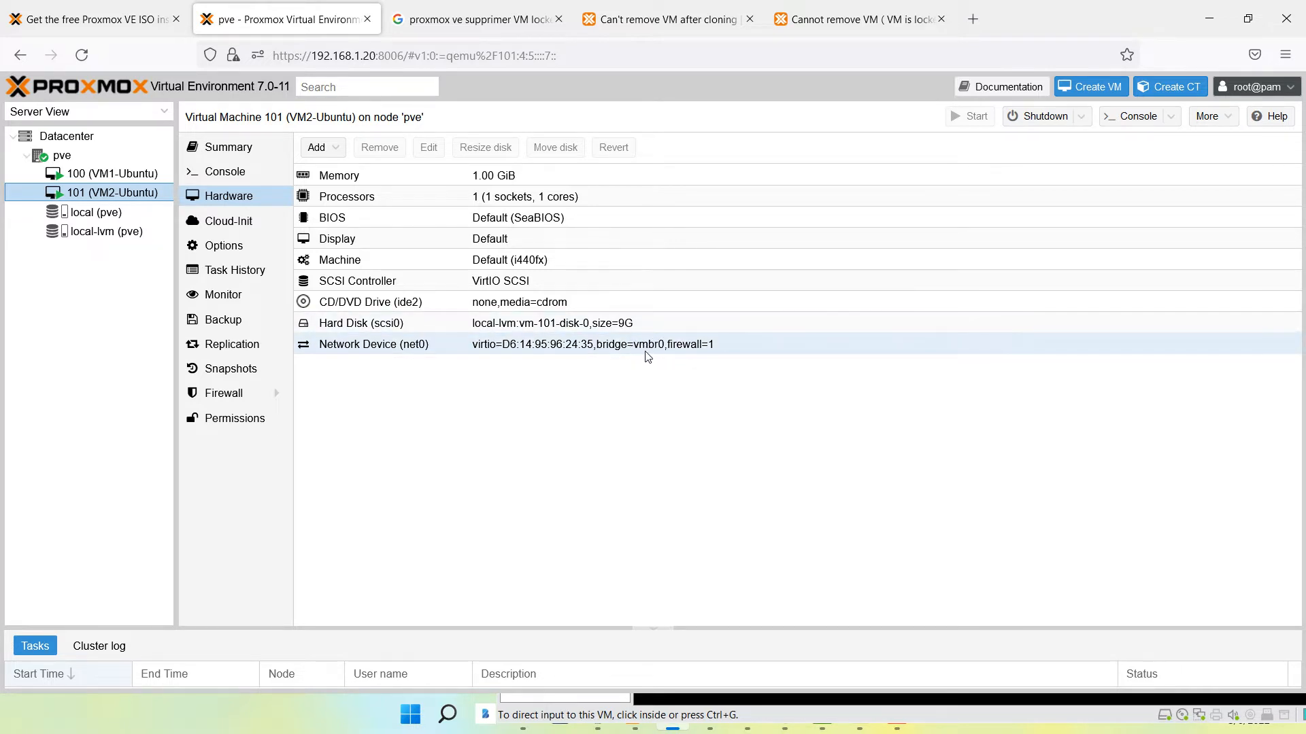
click(651, 376)
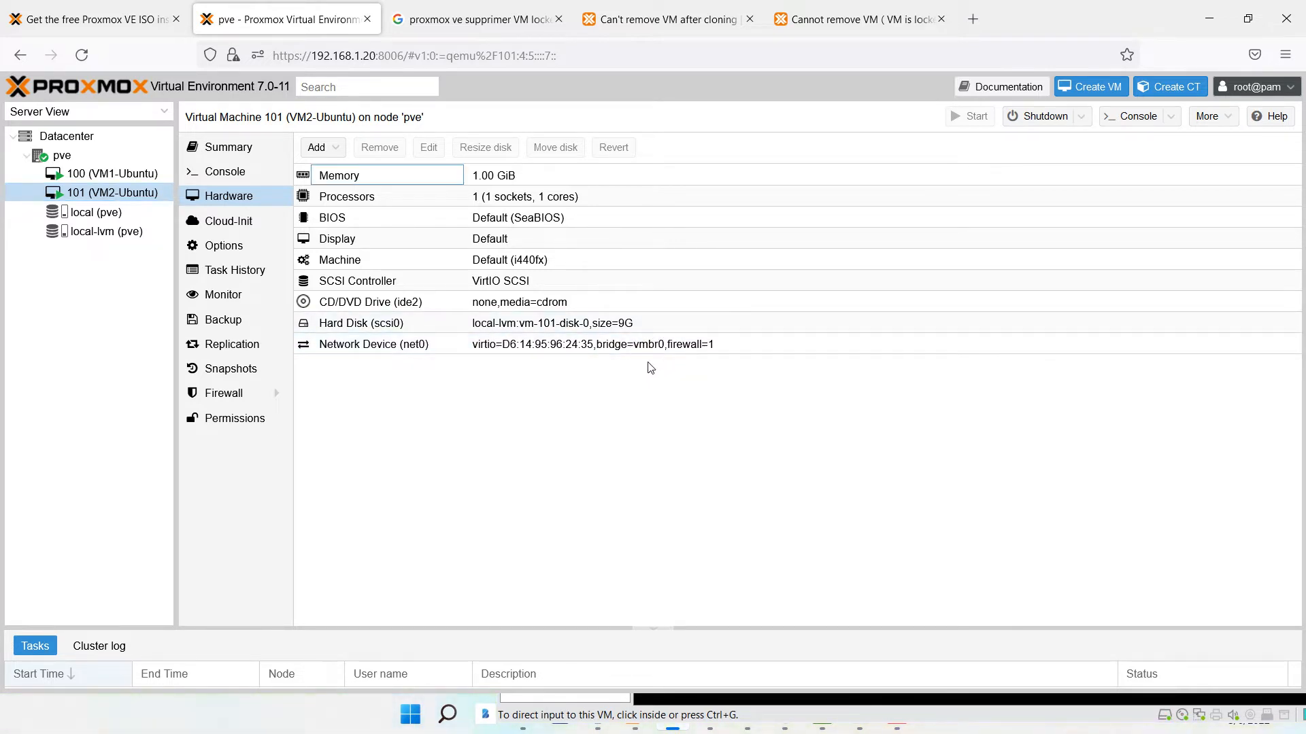
Examine the network configuration of node pve, including the vmbr0 bridge's port, address and gateway.
click(61, 159)
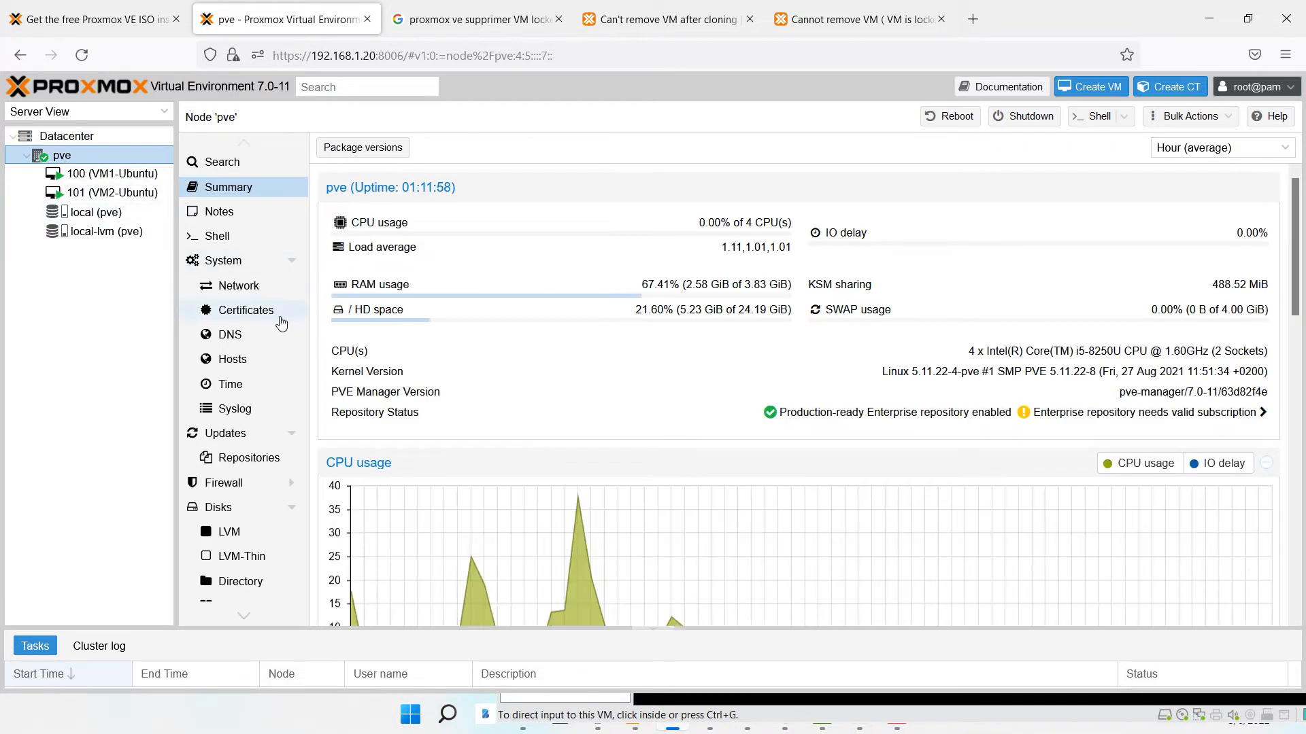
click(238, 288)
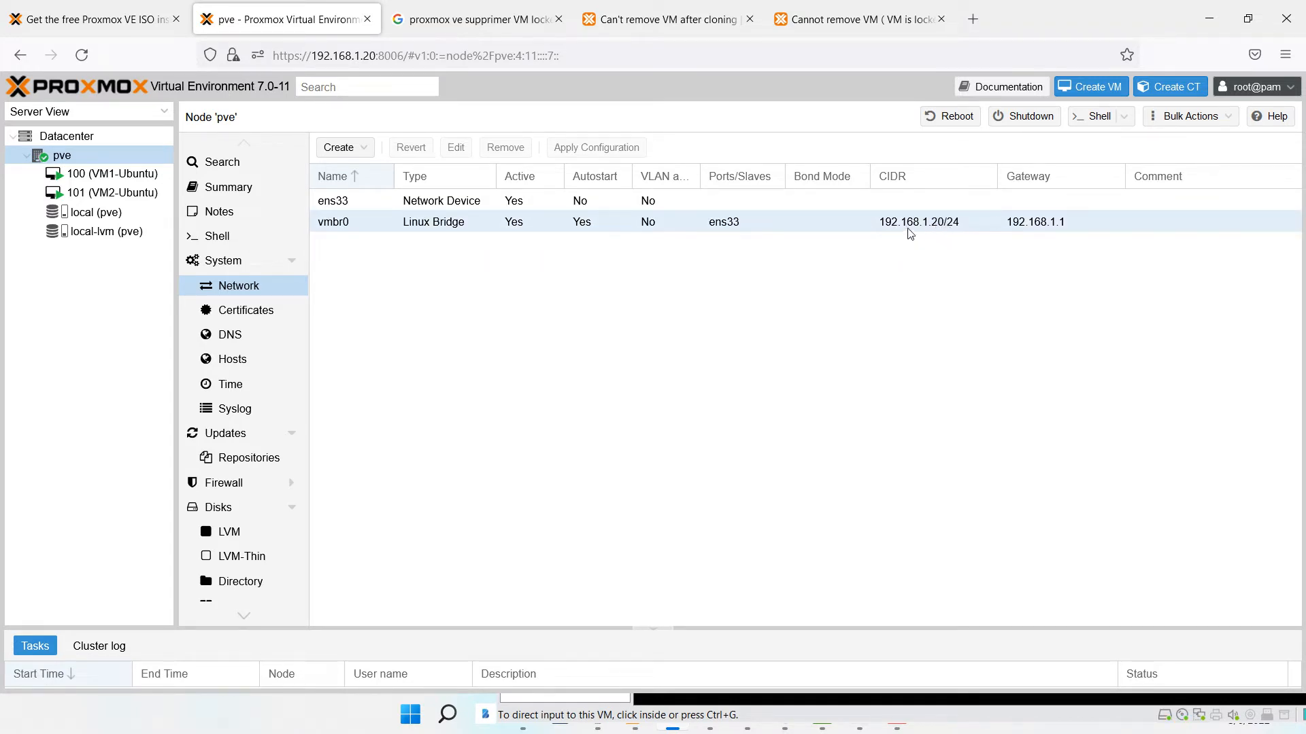
click(904, 263)
click(777, 367)
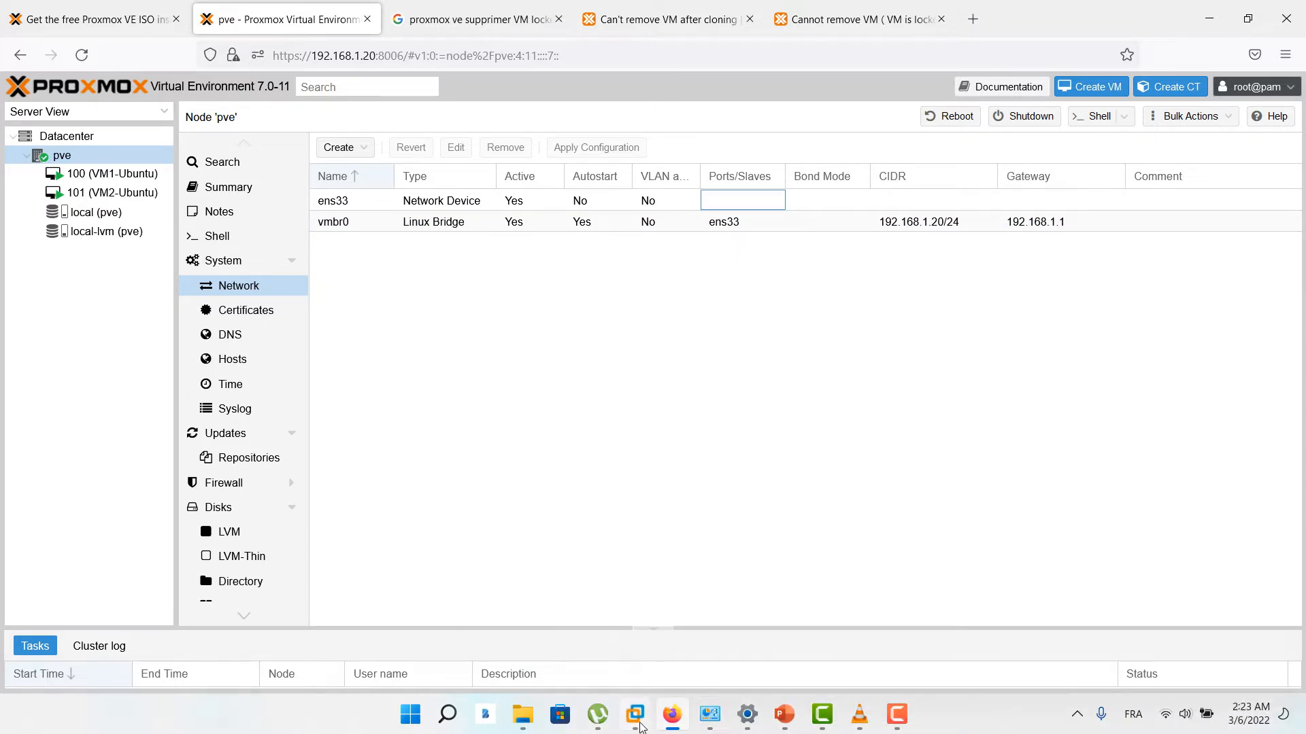
Switch to VMware Workstation, maximize its window and open the ProxmoxVE machine's network adapter settings.
mouse_move(640, 726)
click(681, 594)
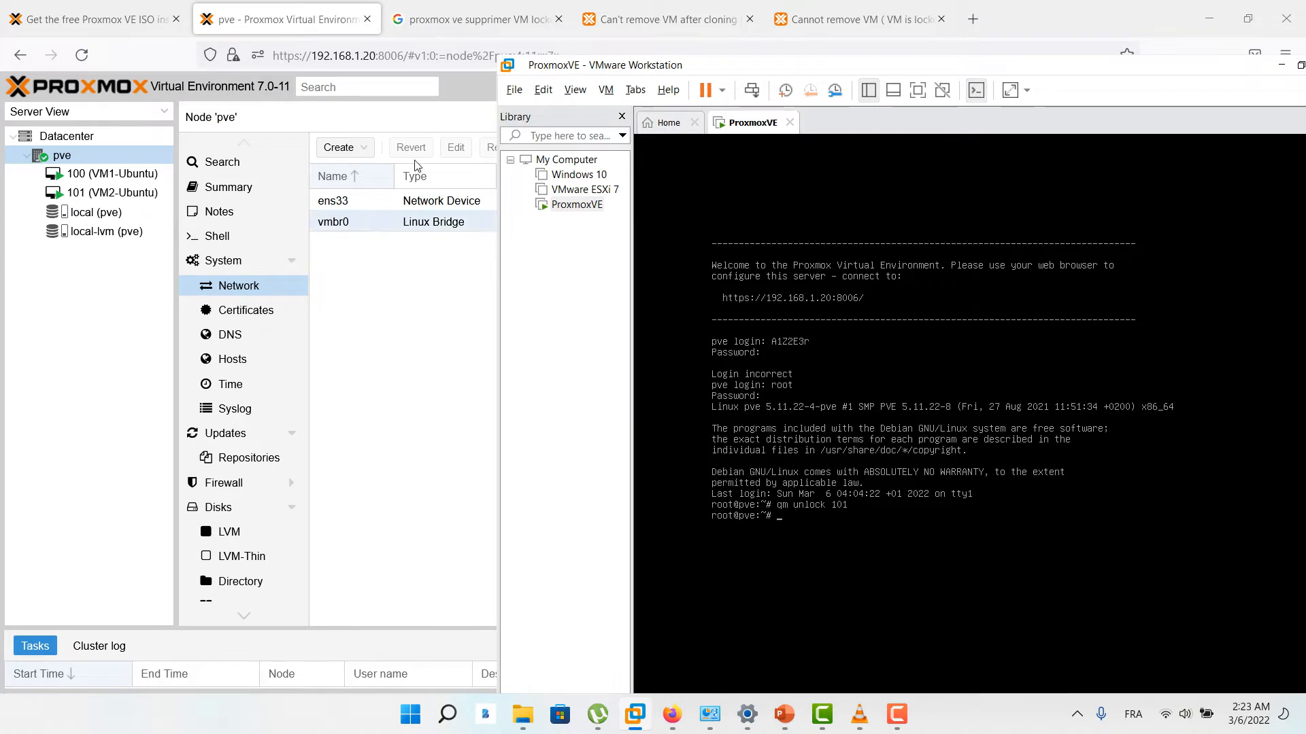
drag(1074, 72, 823, 78)
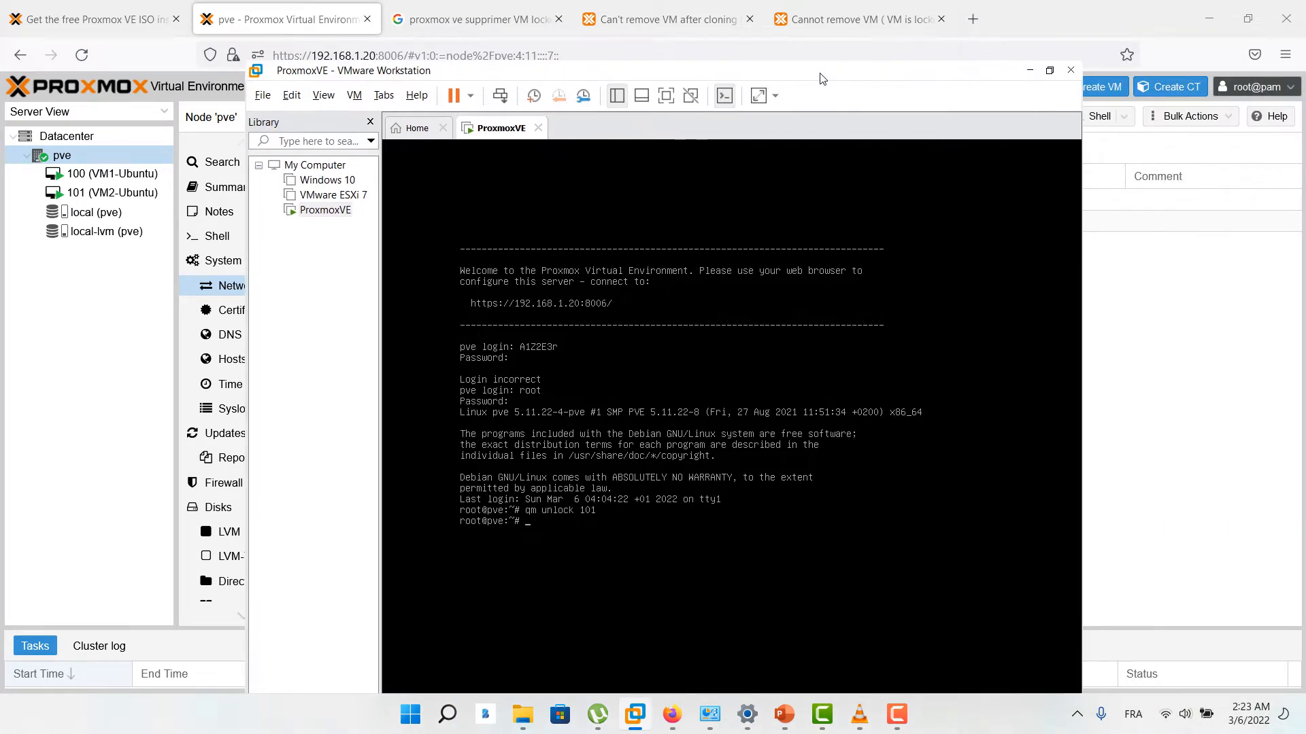
click(1050, 70)
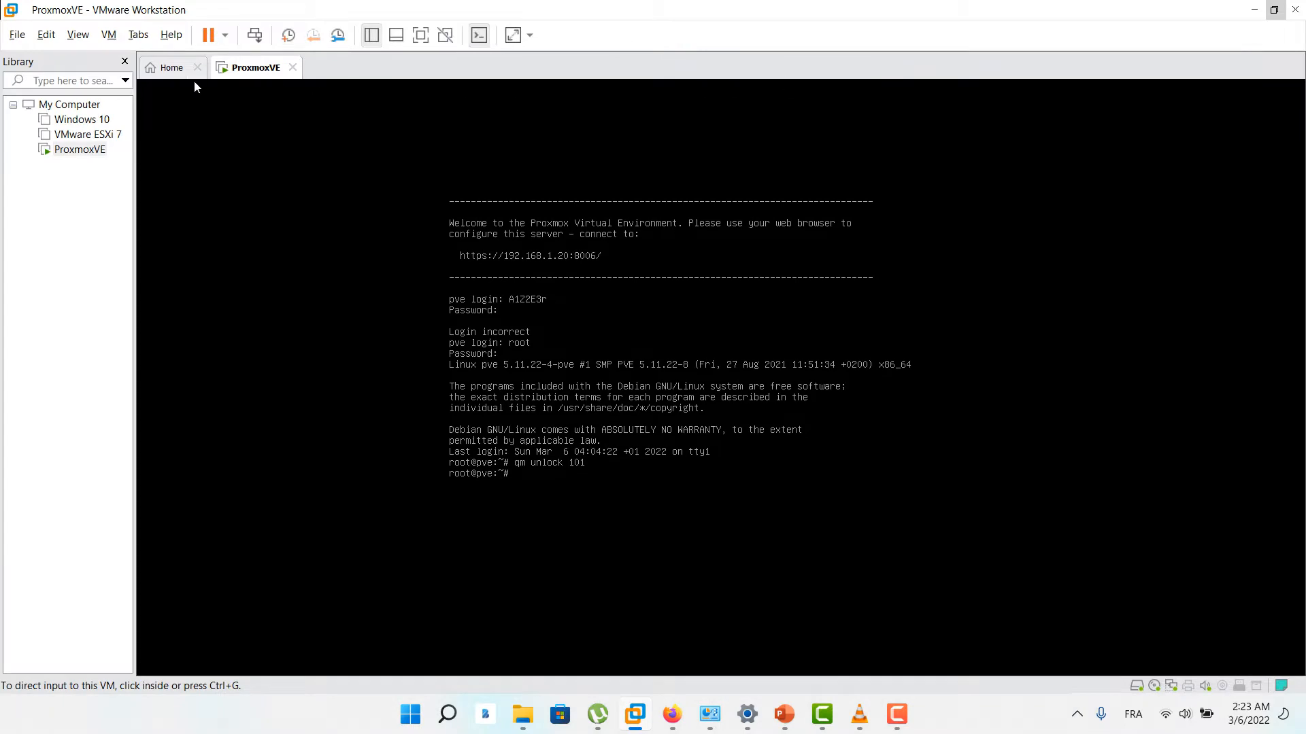
right_click(65, 149)
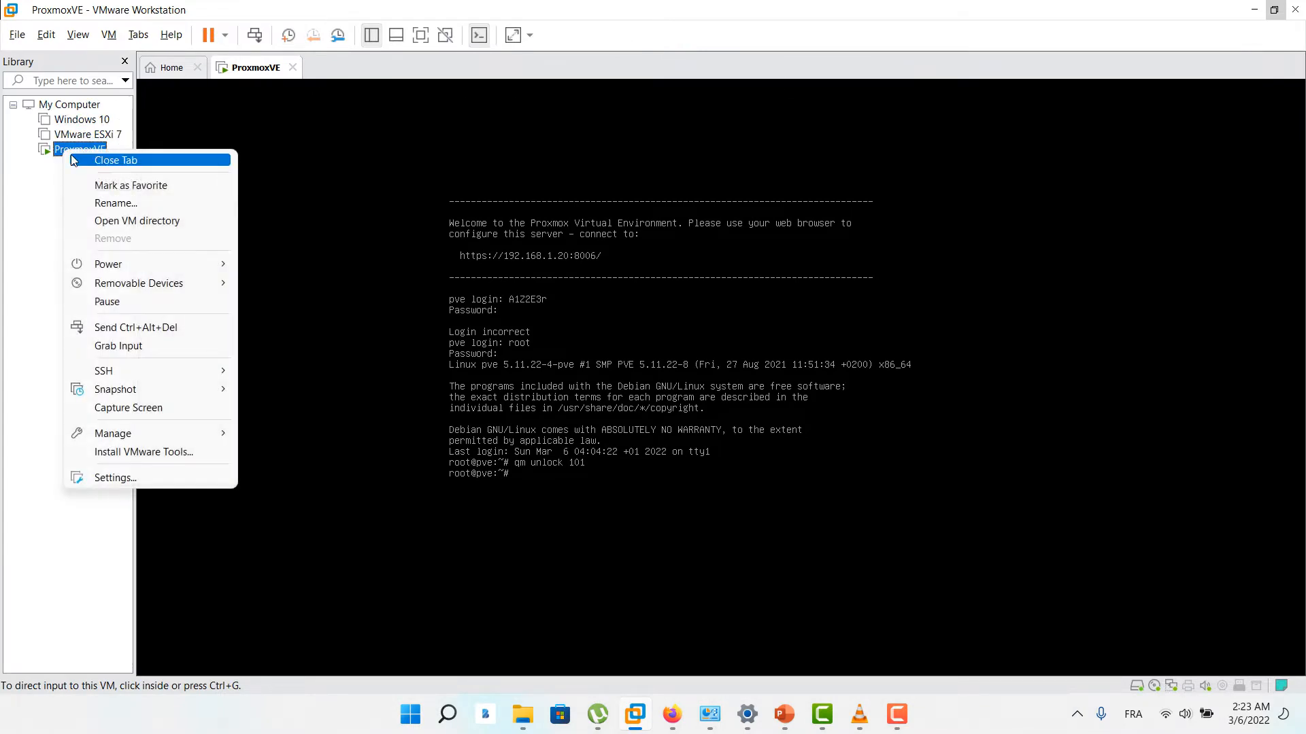
click(161, 478)
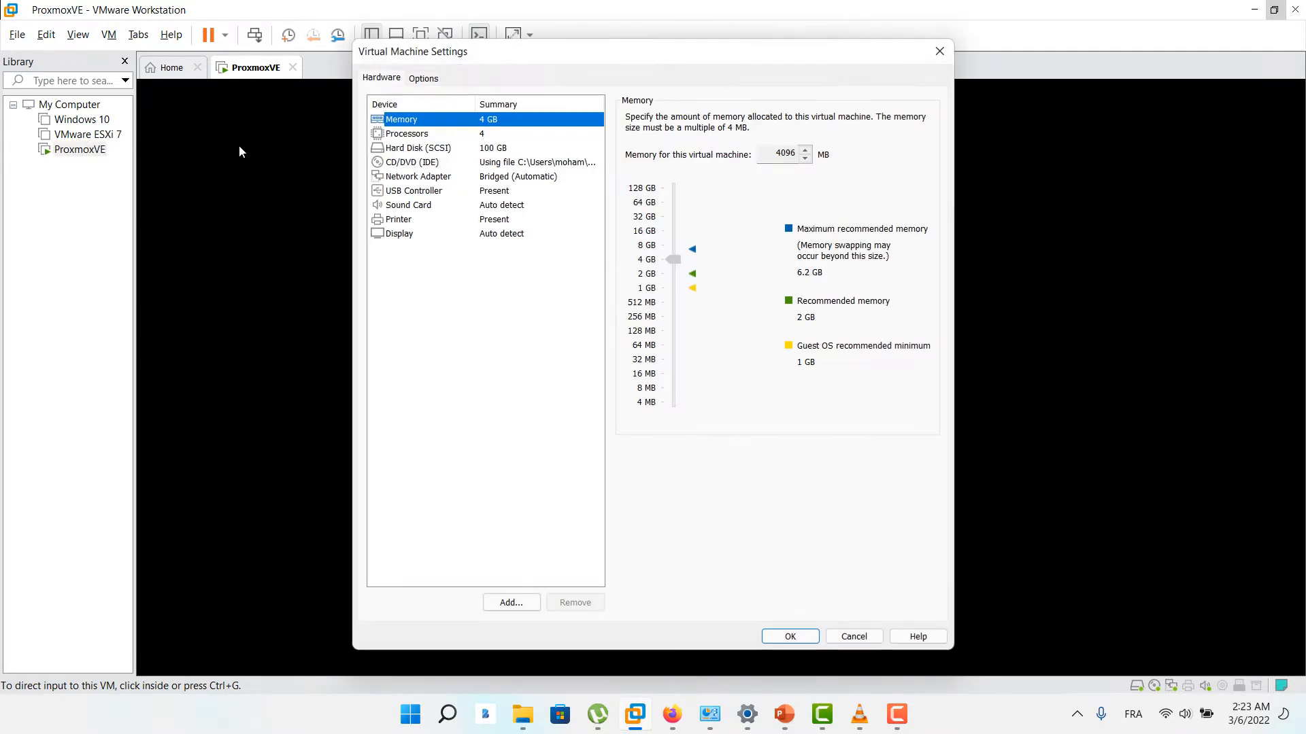
click(433, 180)
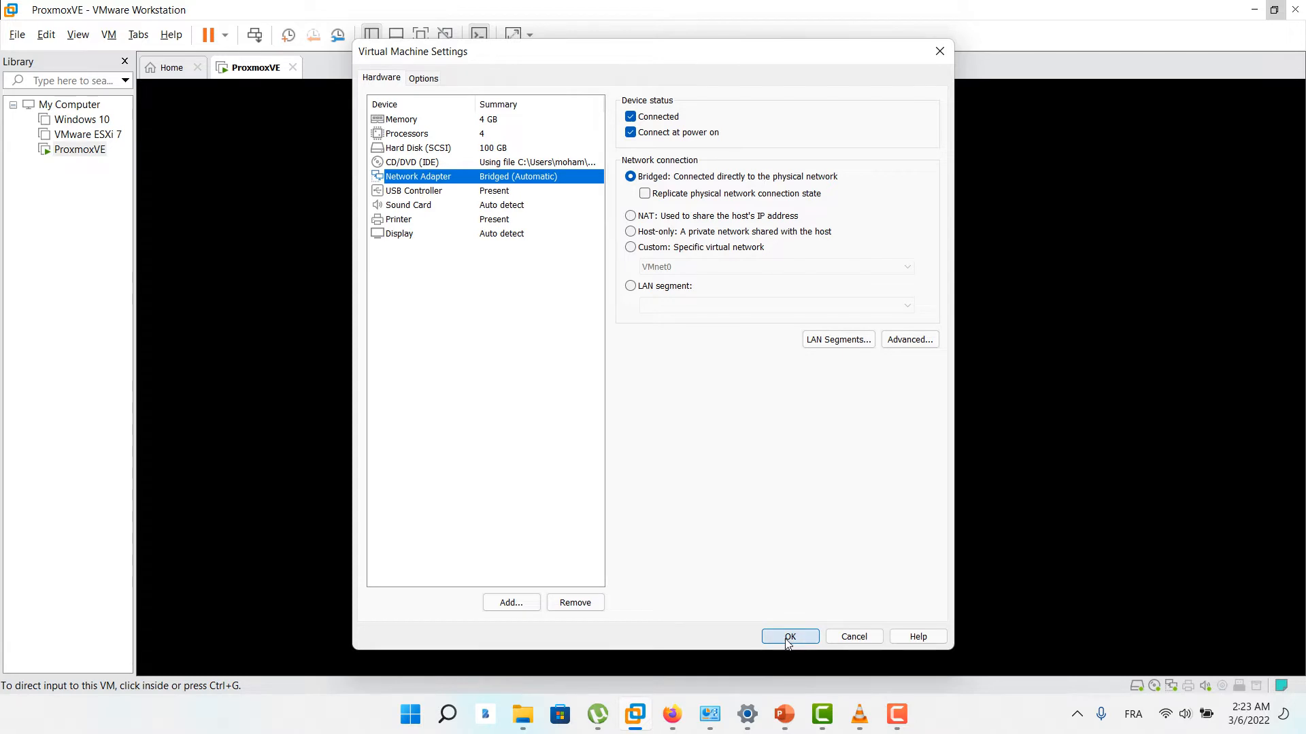
Add a second network adapter using NAT to the ProxmoxVE virtual machine and save the settings.
click(511, 603)
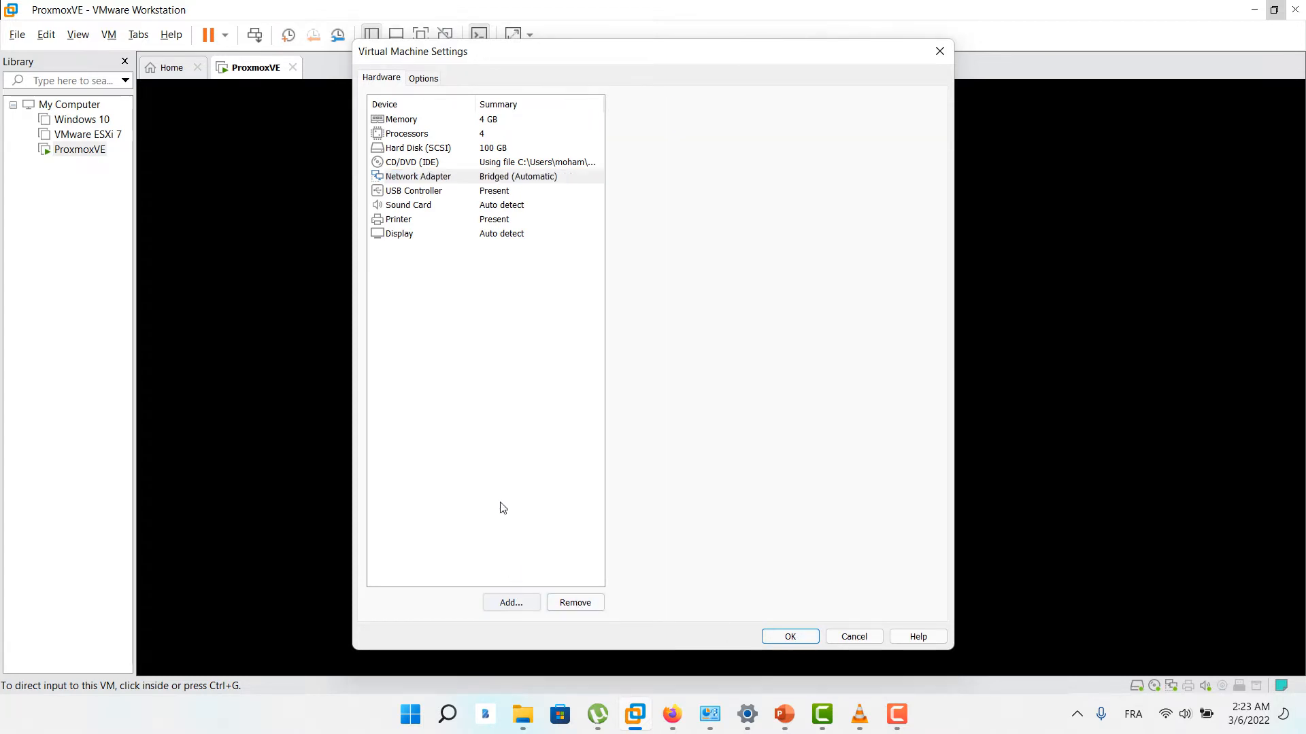
click(525, 318)
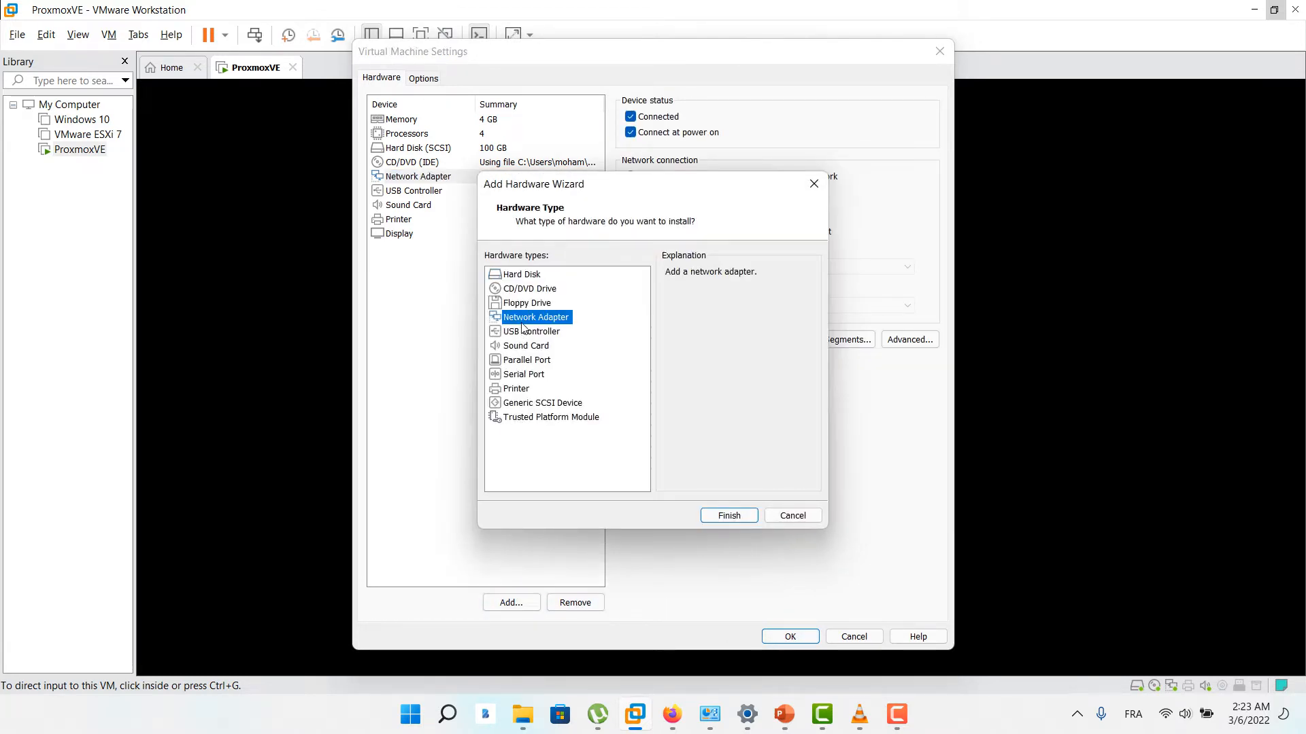
click(731, 518)
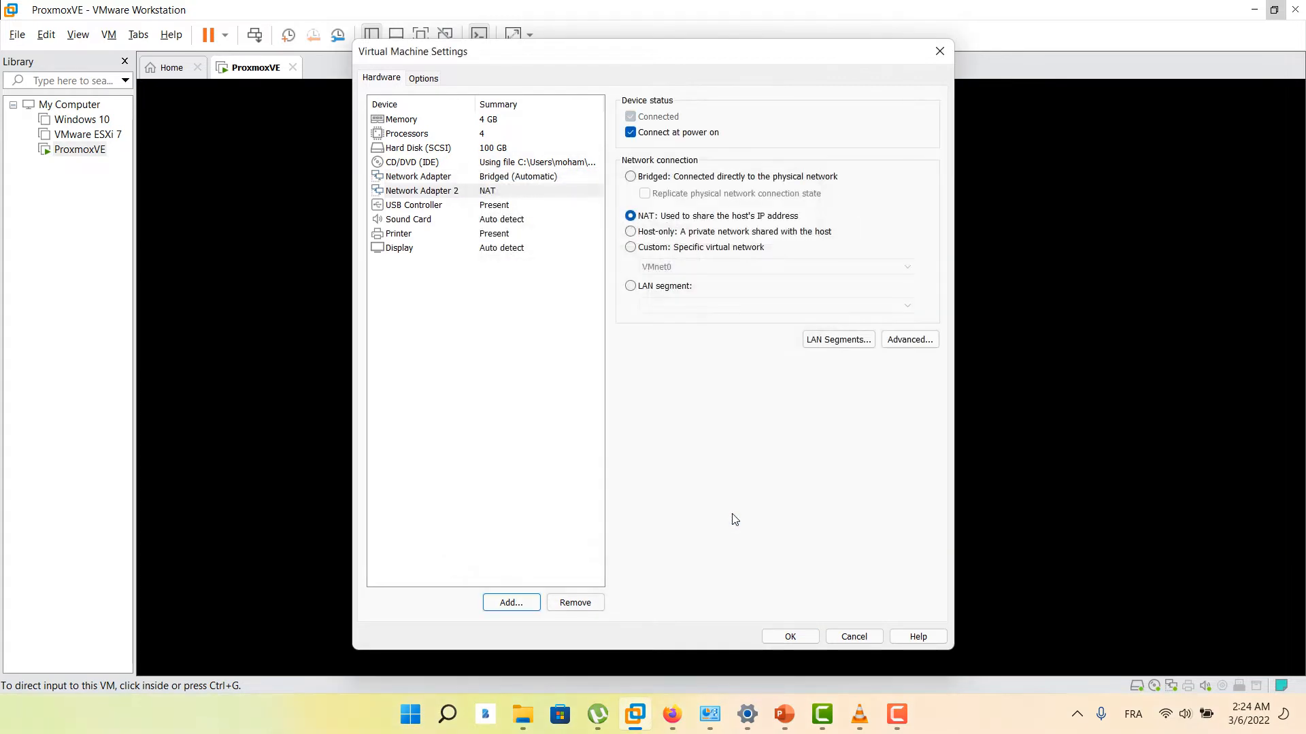
click(791, 636)
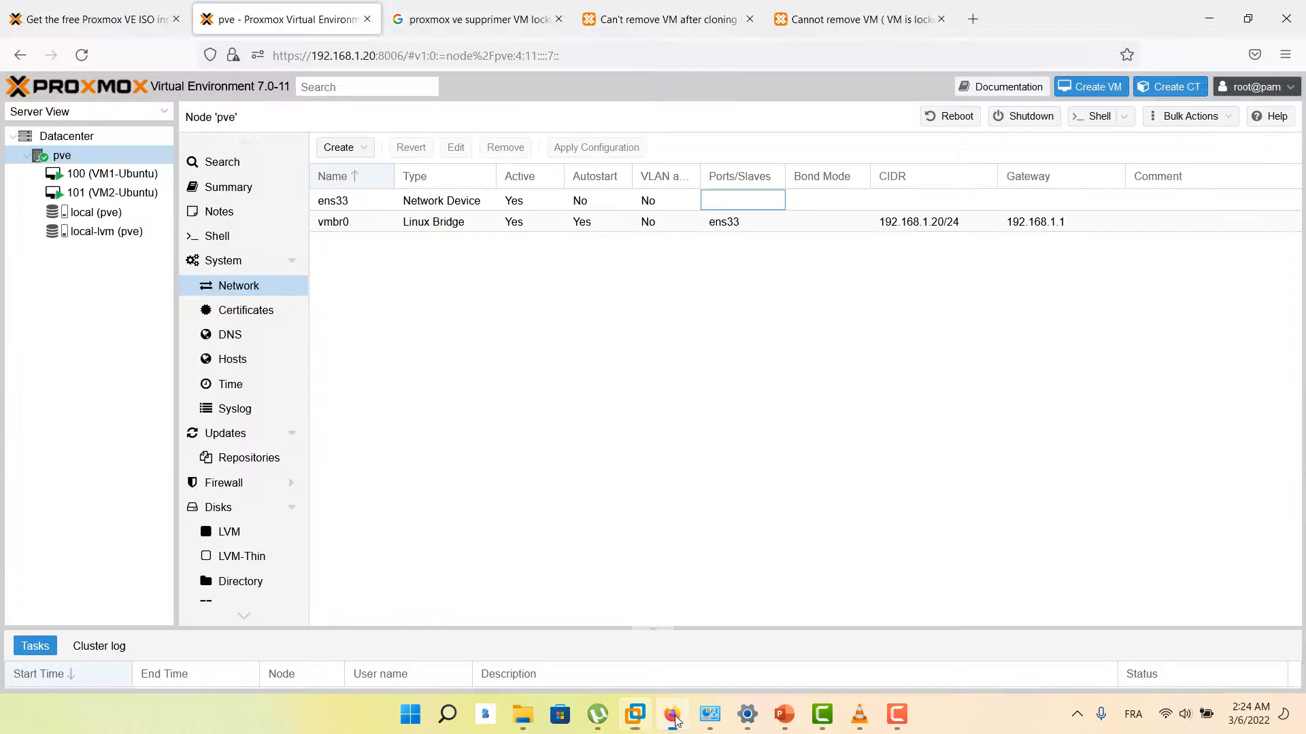
Return to the Proxmox web interface in Firefox and reload the node's network list to check for the added adapter.
click(672, 714)
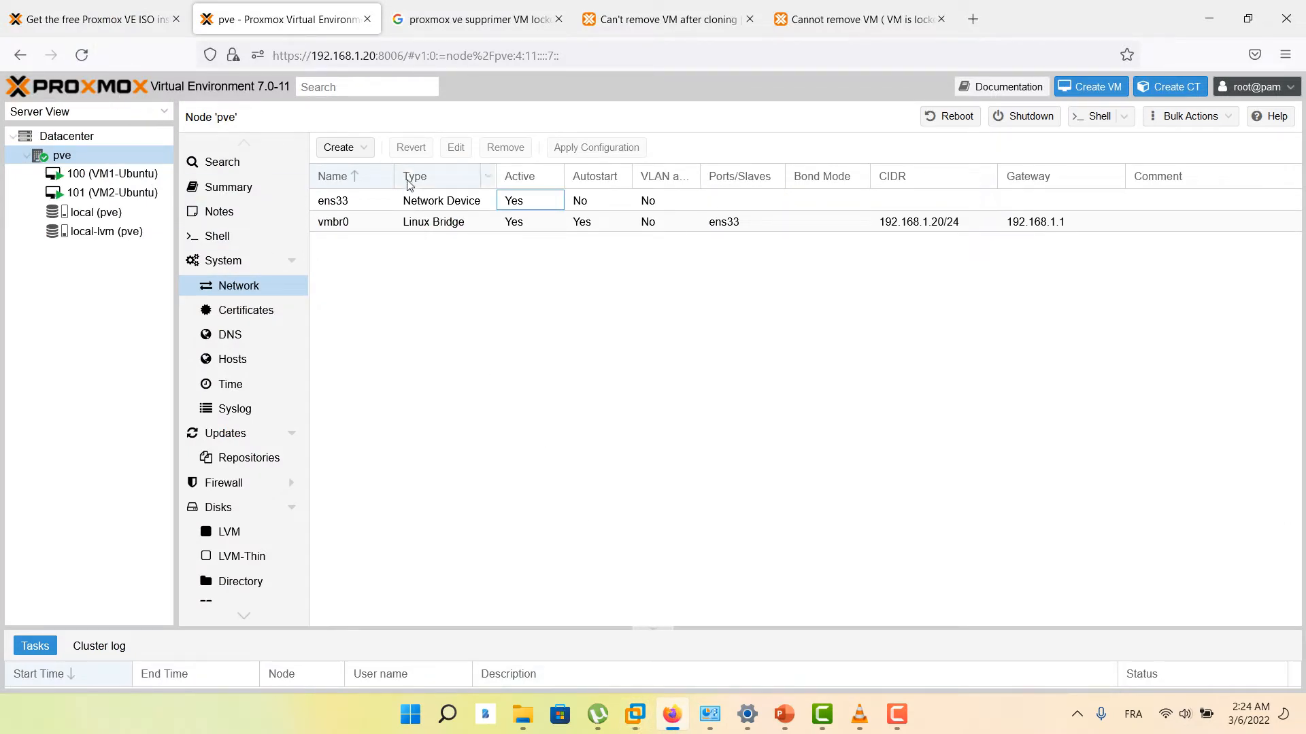
click(82, 55)
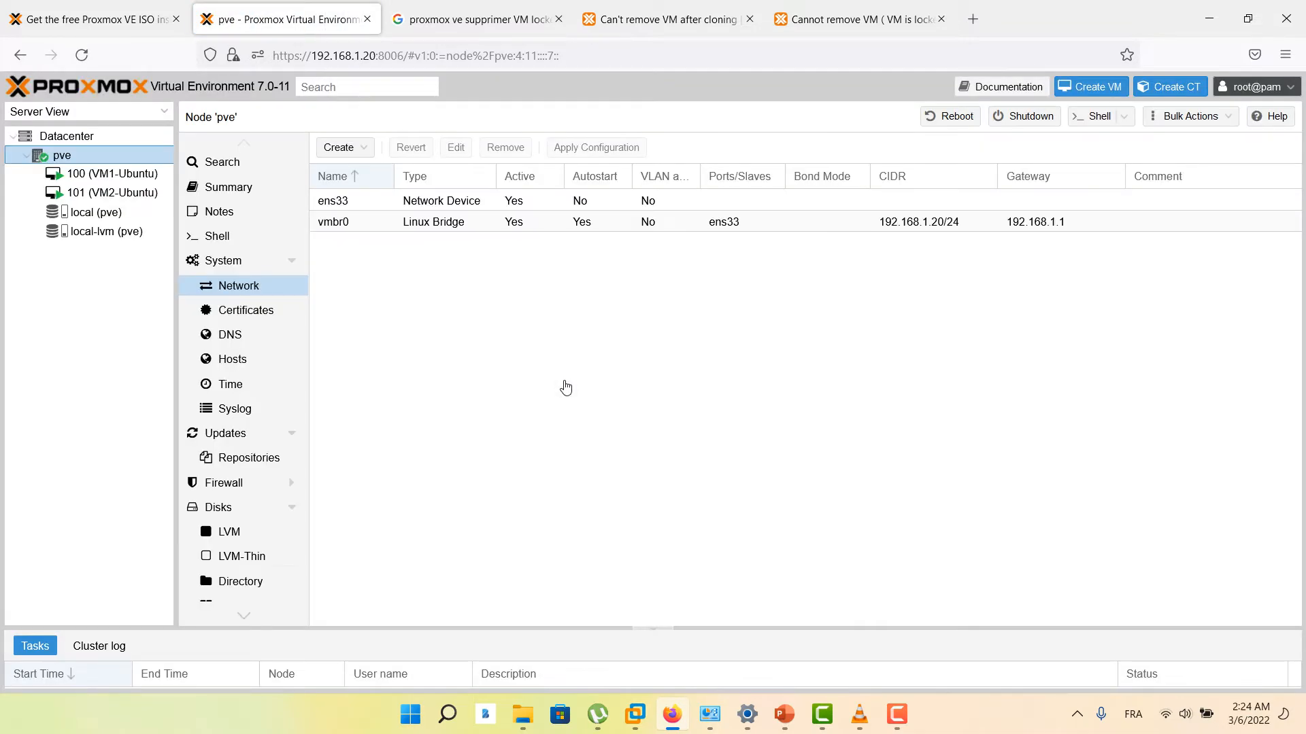
click(84, 55)
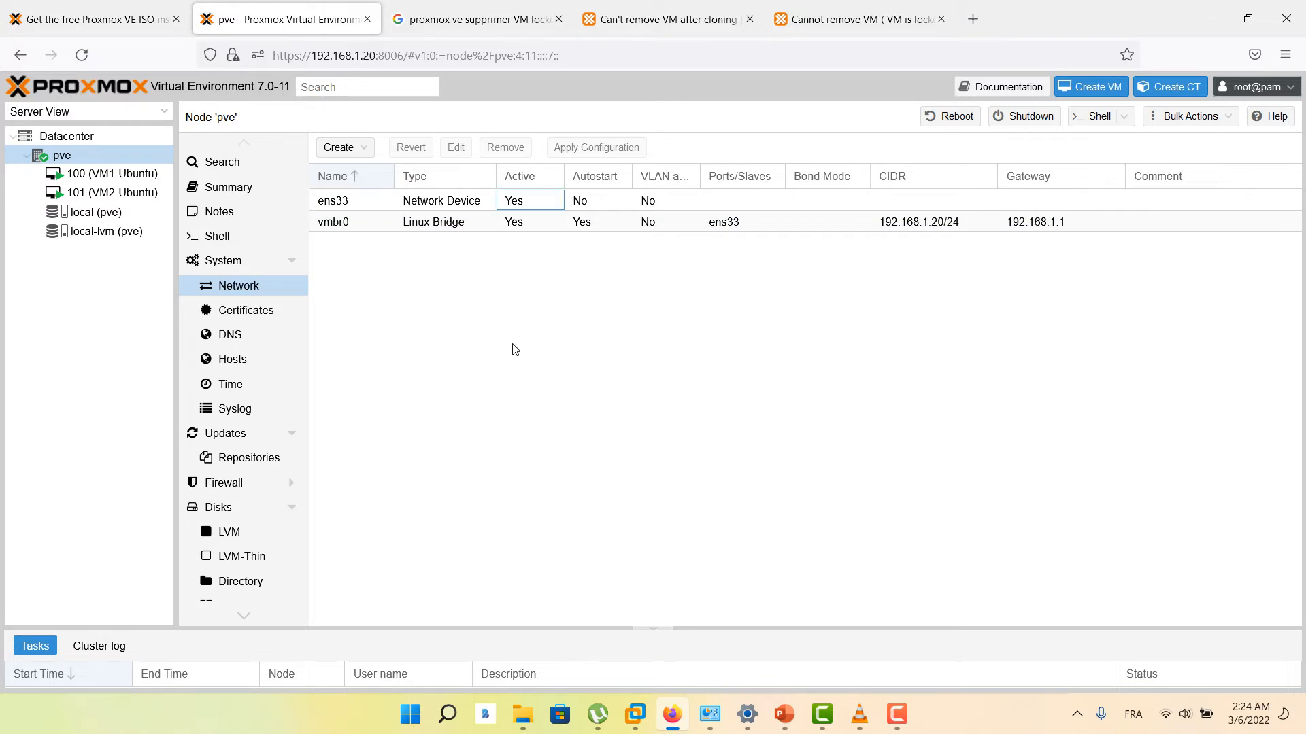
click(83, 54)
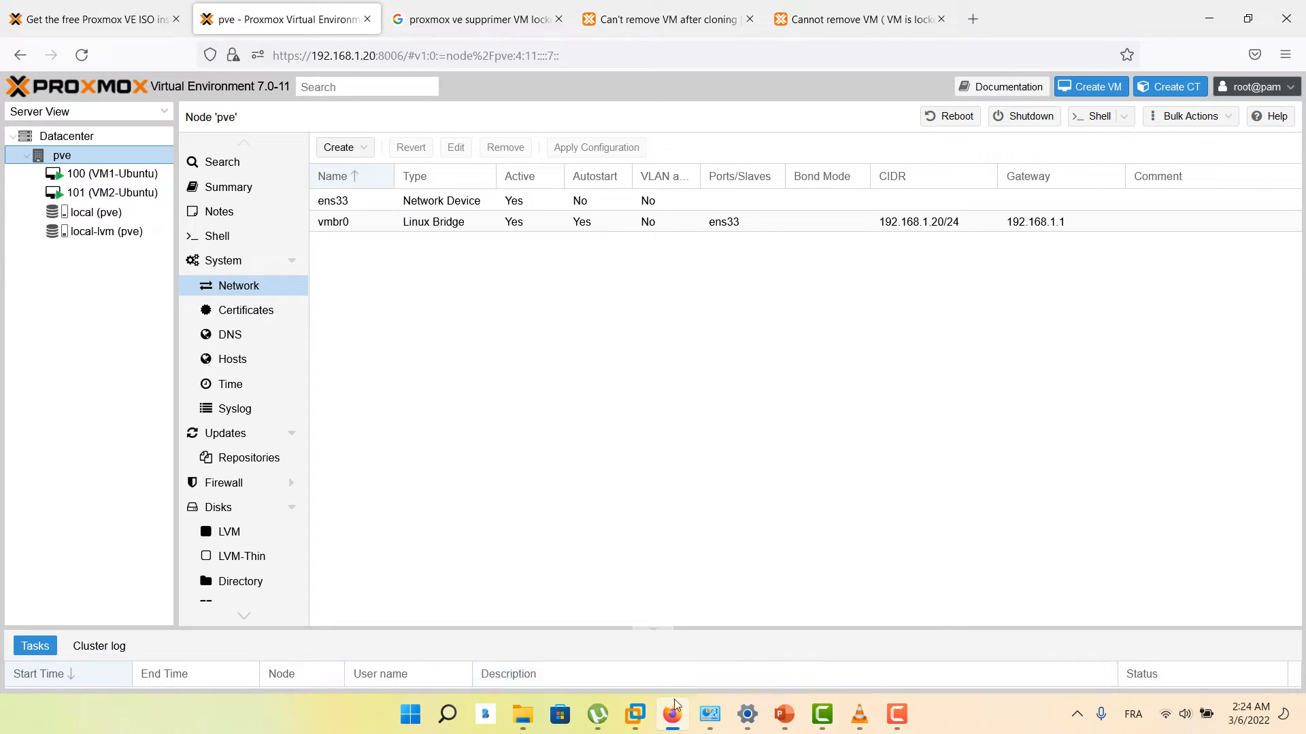
Switch to VMware Workstation and restart the ProxmoxVE guest.
click(635, 714)
click(658, 648)
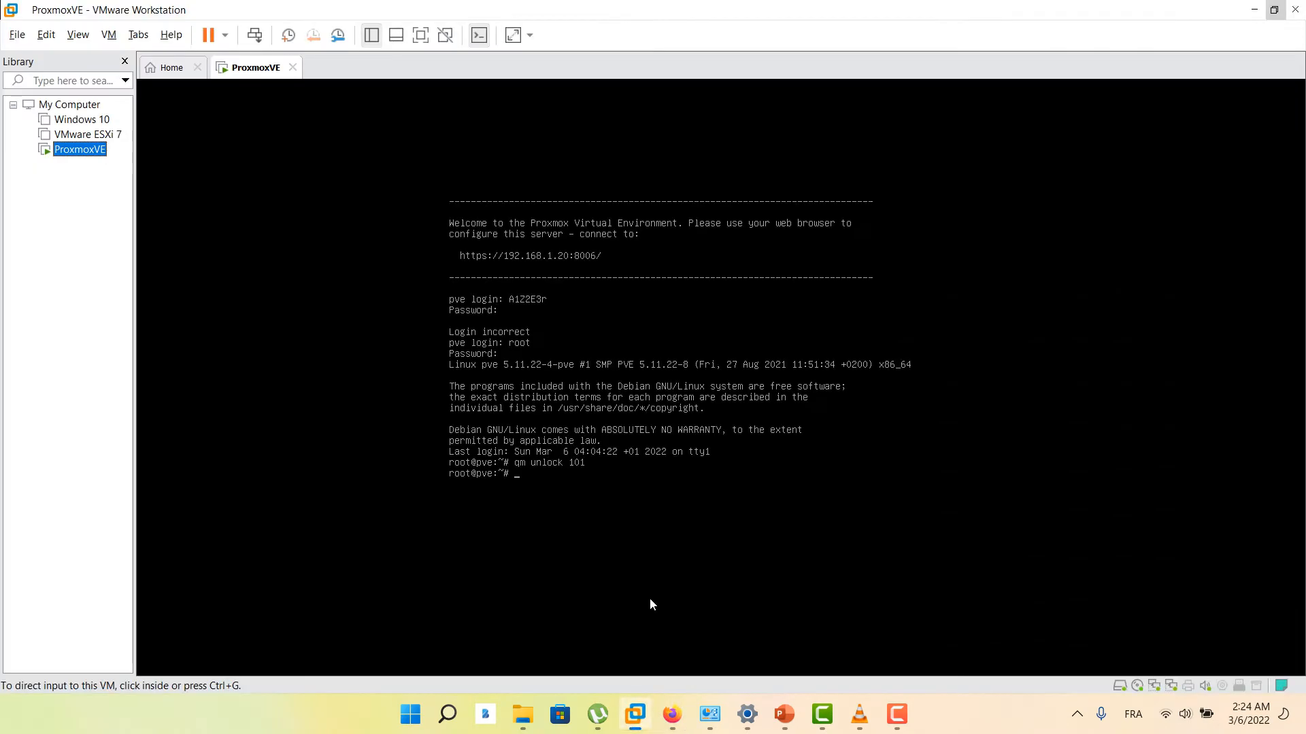
click(225, 34)
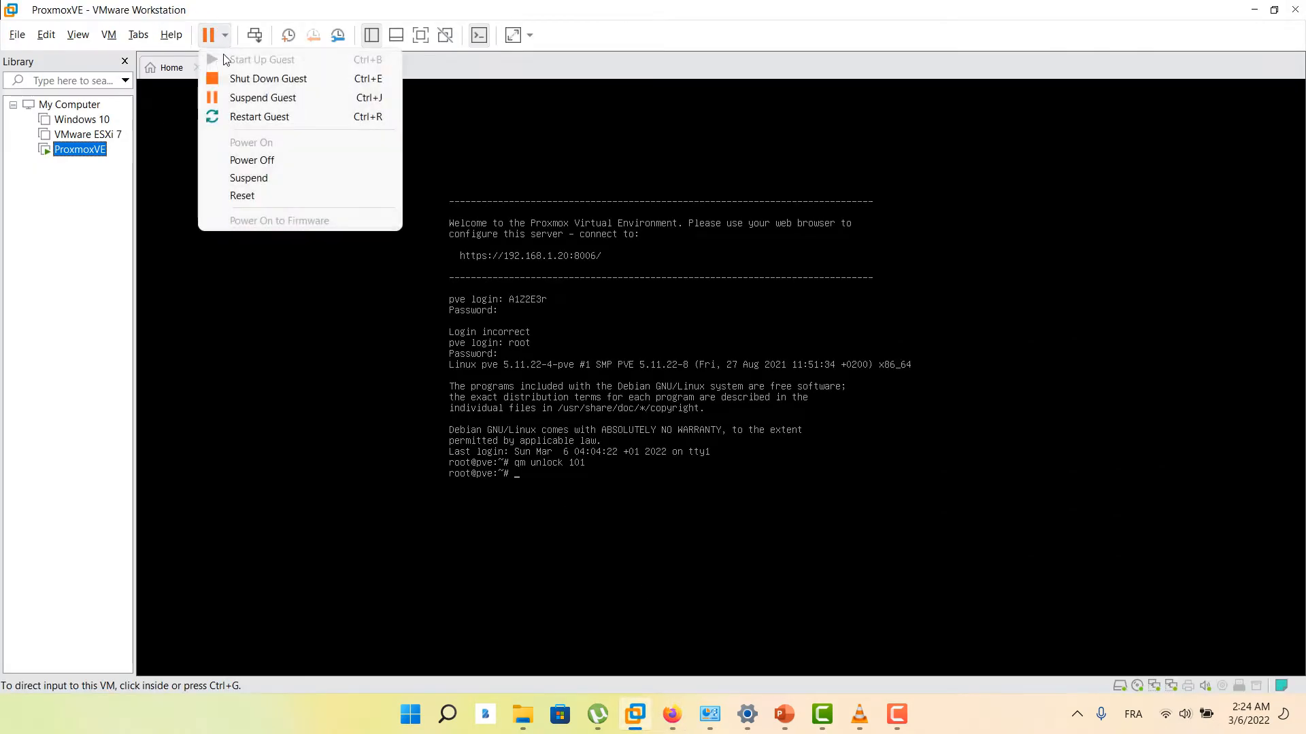
click(244, 120)
click(678, 386)
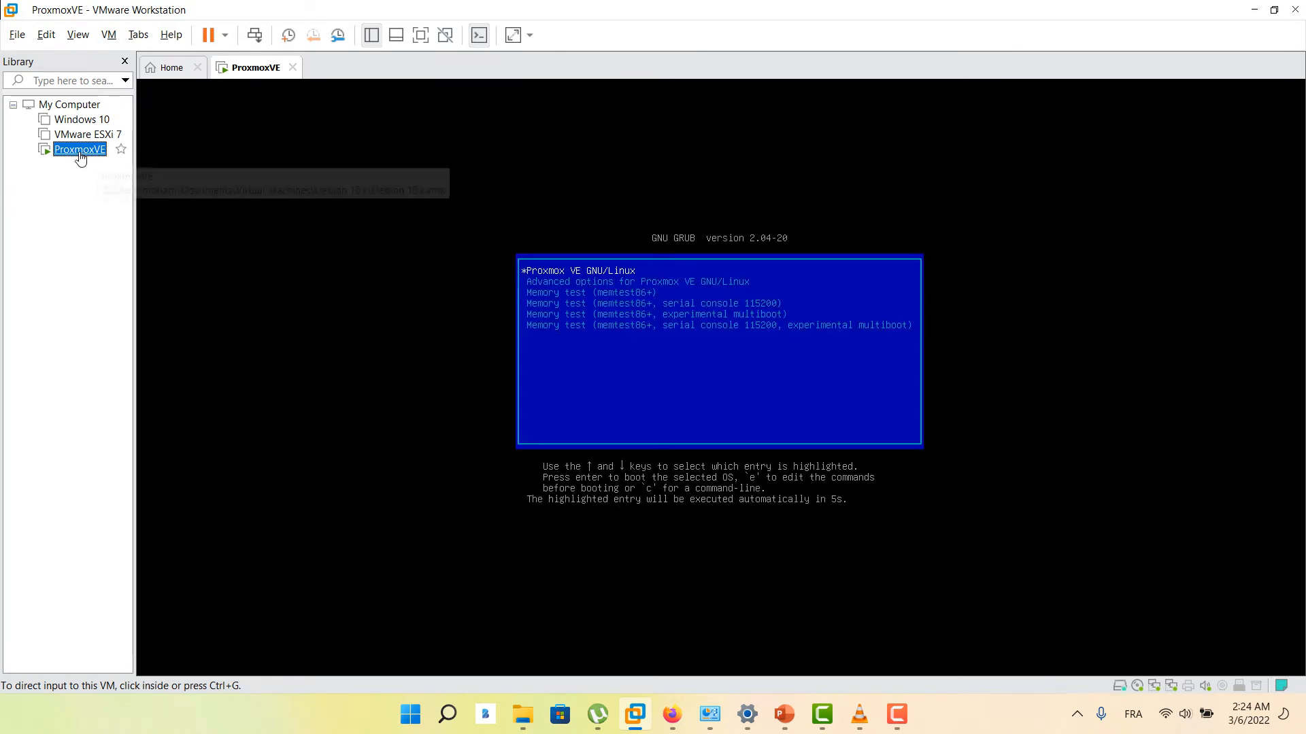
Check the ProxmoxVE machine's hardware settings for the second network adapter, then close them.
right_click(79, 151)
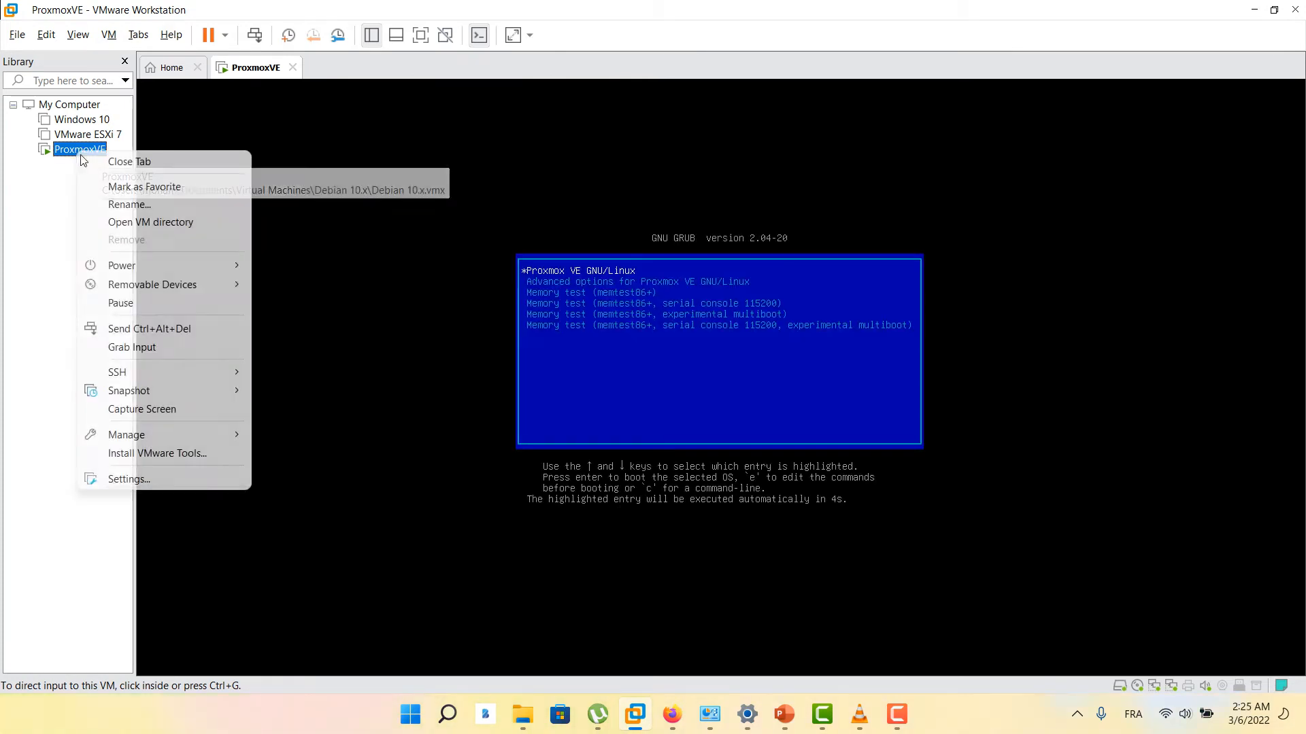
click(161, 480)
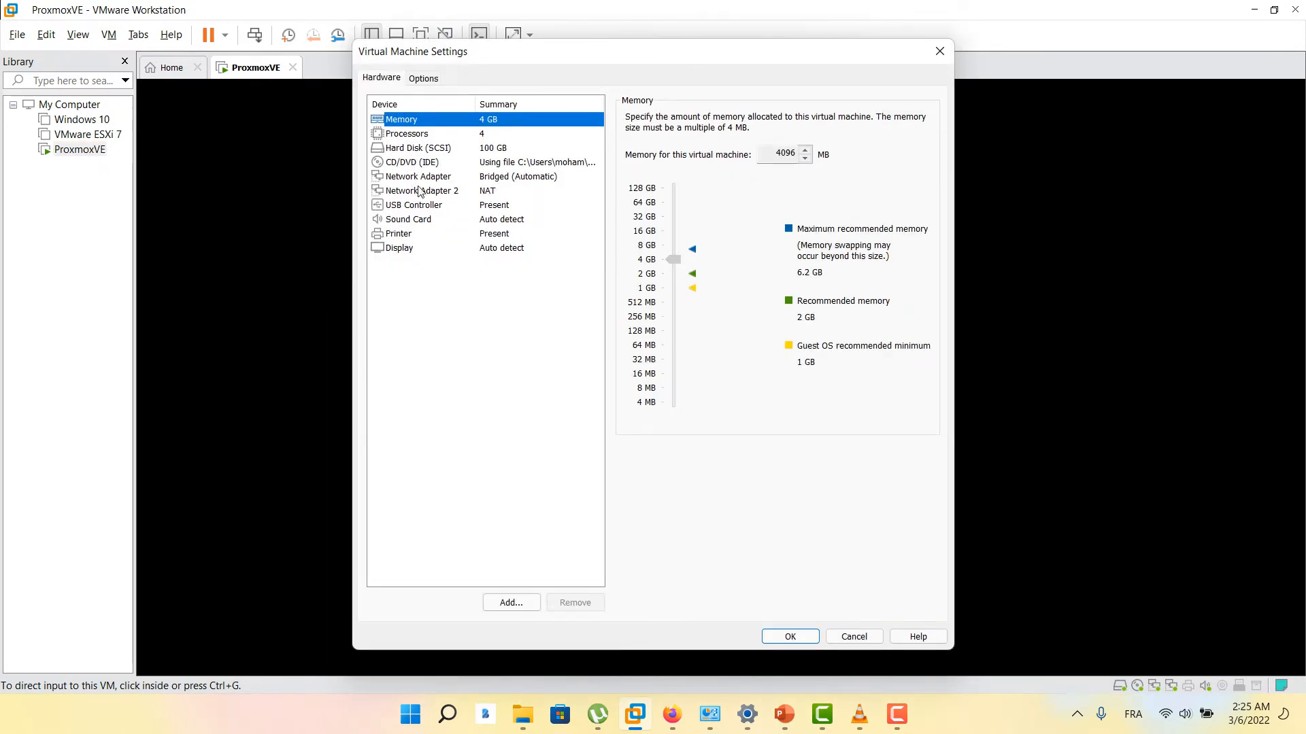
click(940, 51)
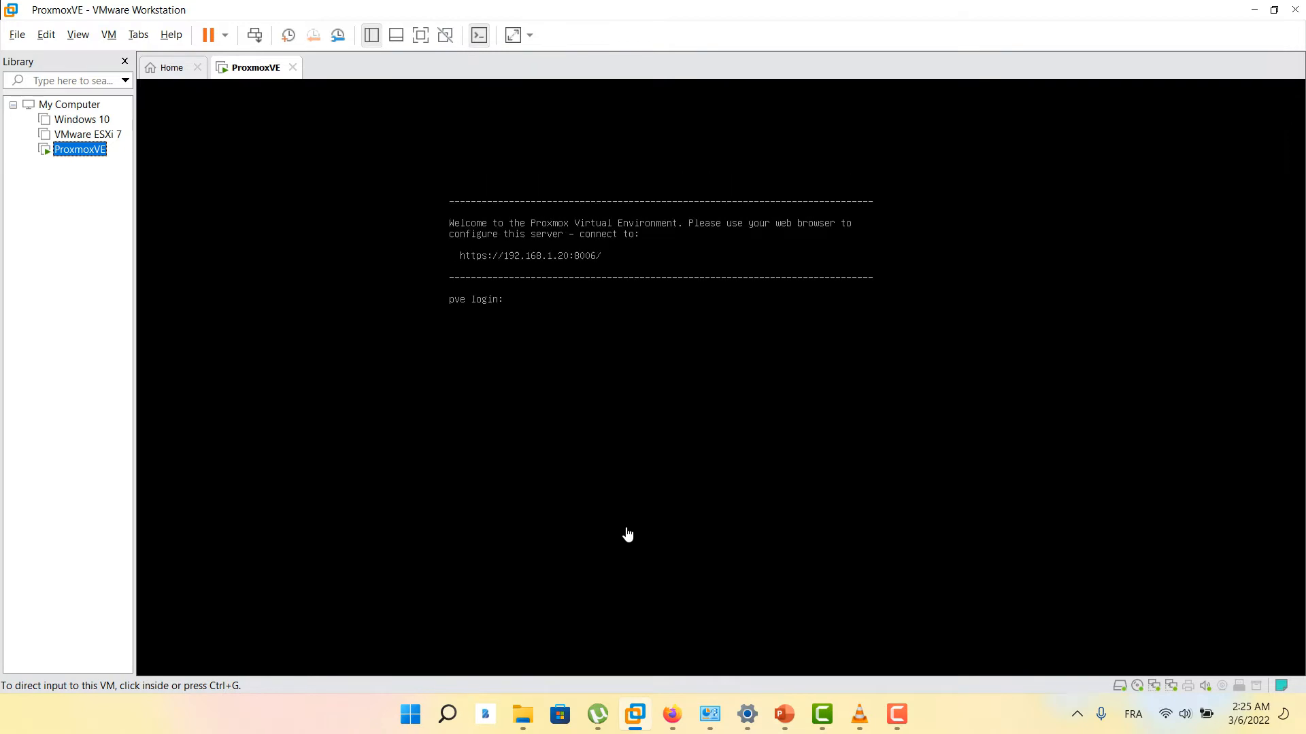
Switch back to the Proxmox web interface in Firefox, reload the node's network list and select the ens36 device.
click(672, 714)
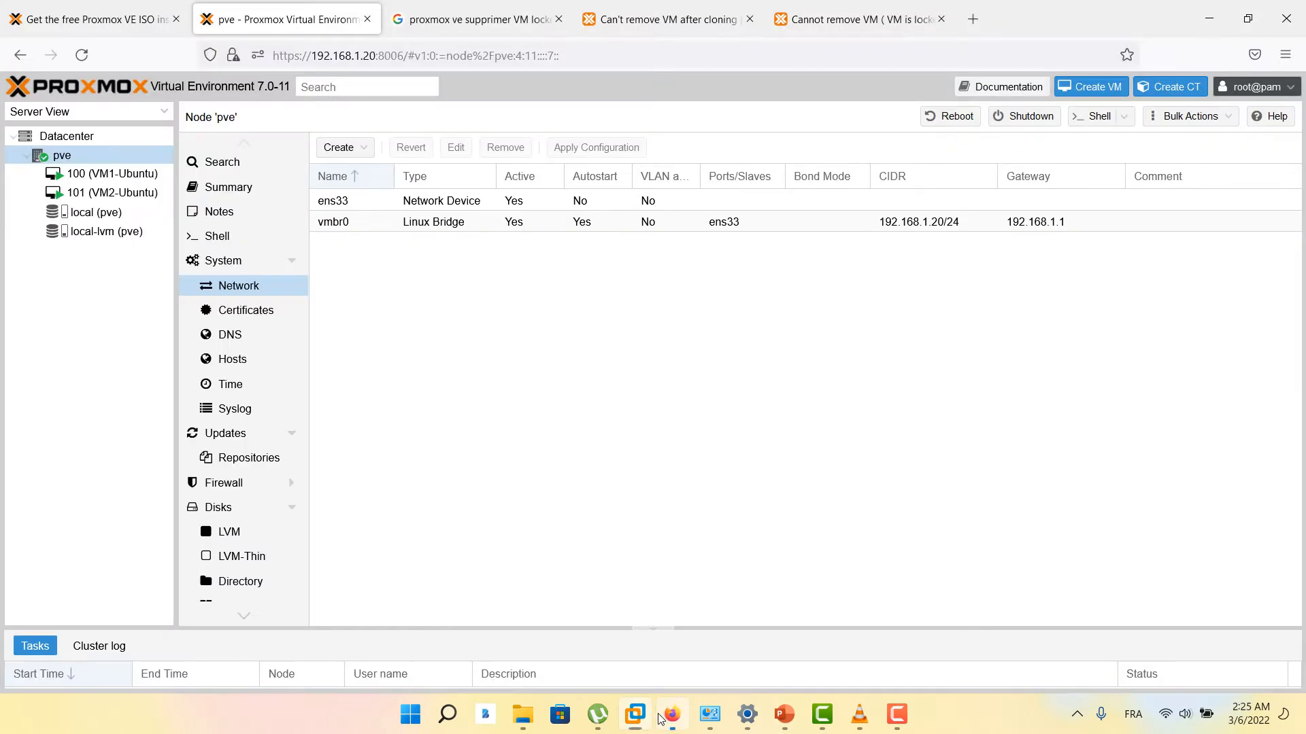
click(82, 53)
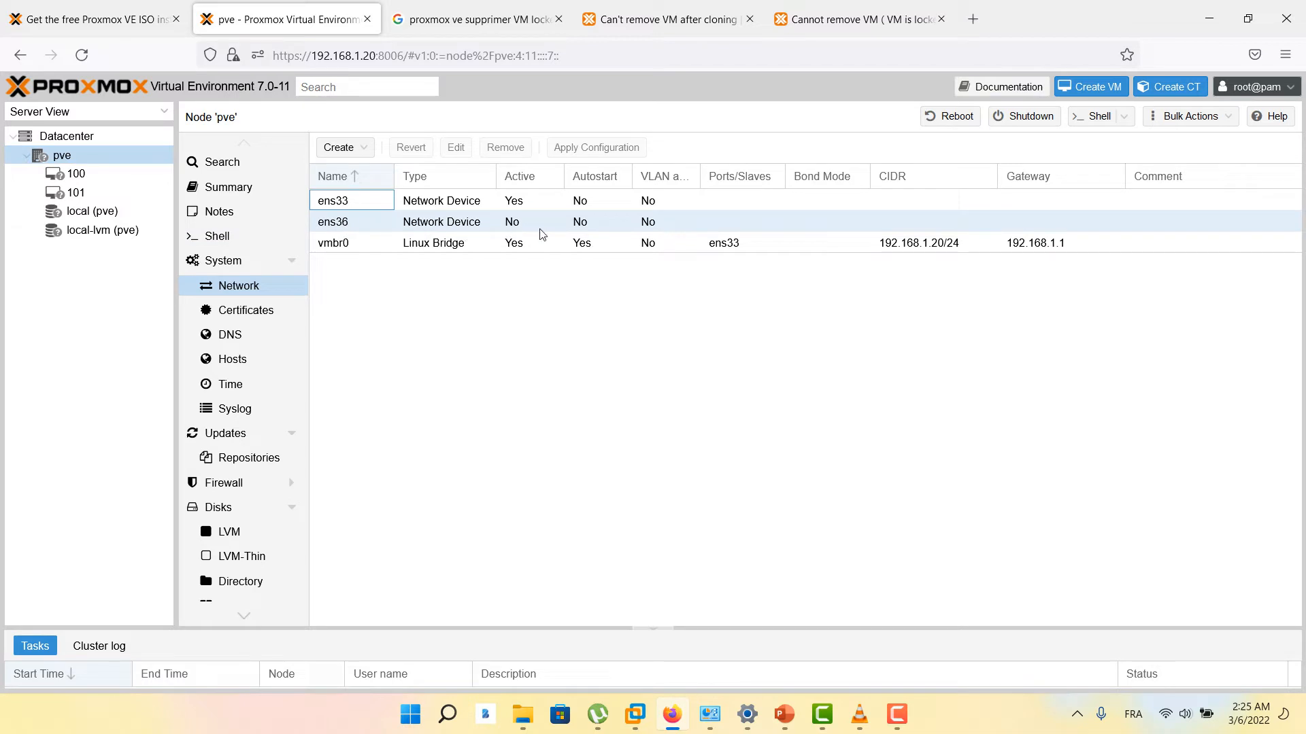
click(343, 226)
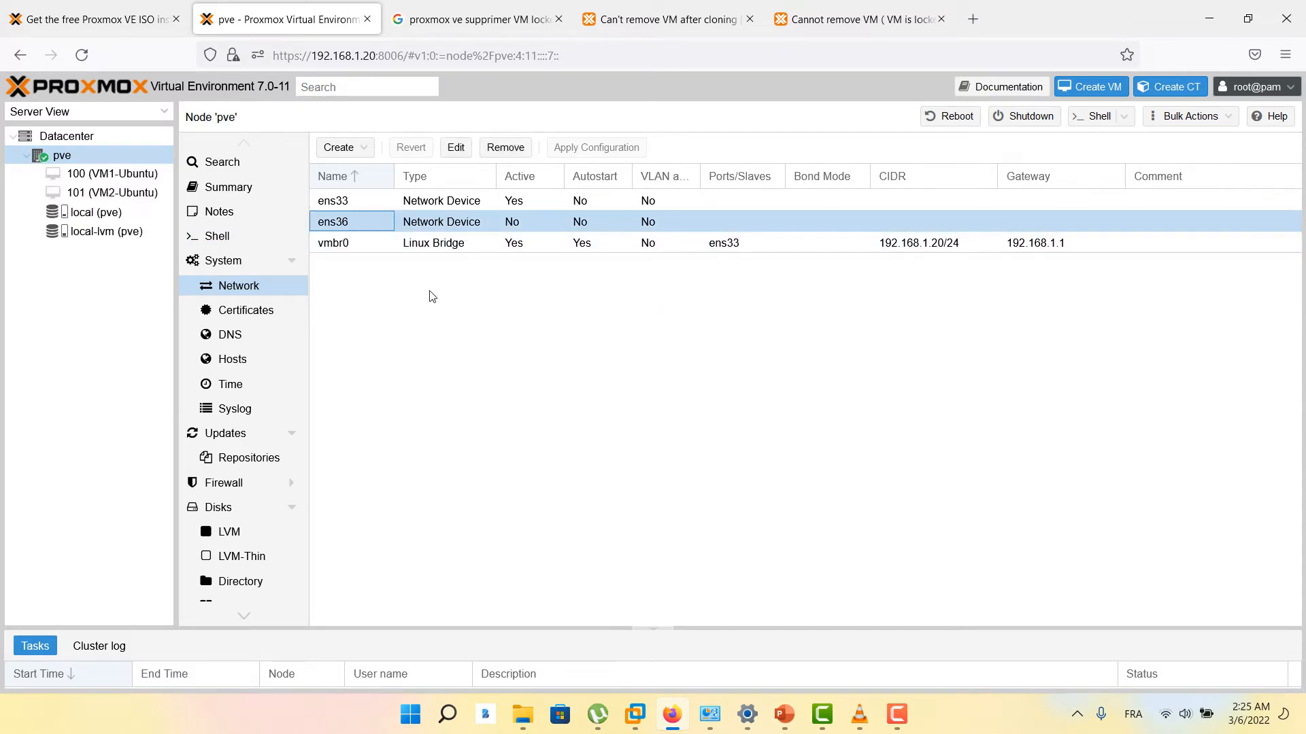
click(355, 223)
Start a new Linux bridge named vmbr1 on node pve and set its IPv4/CIDR to 192.168.1.30/24.
click(342, 150)
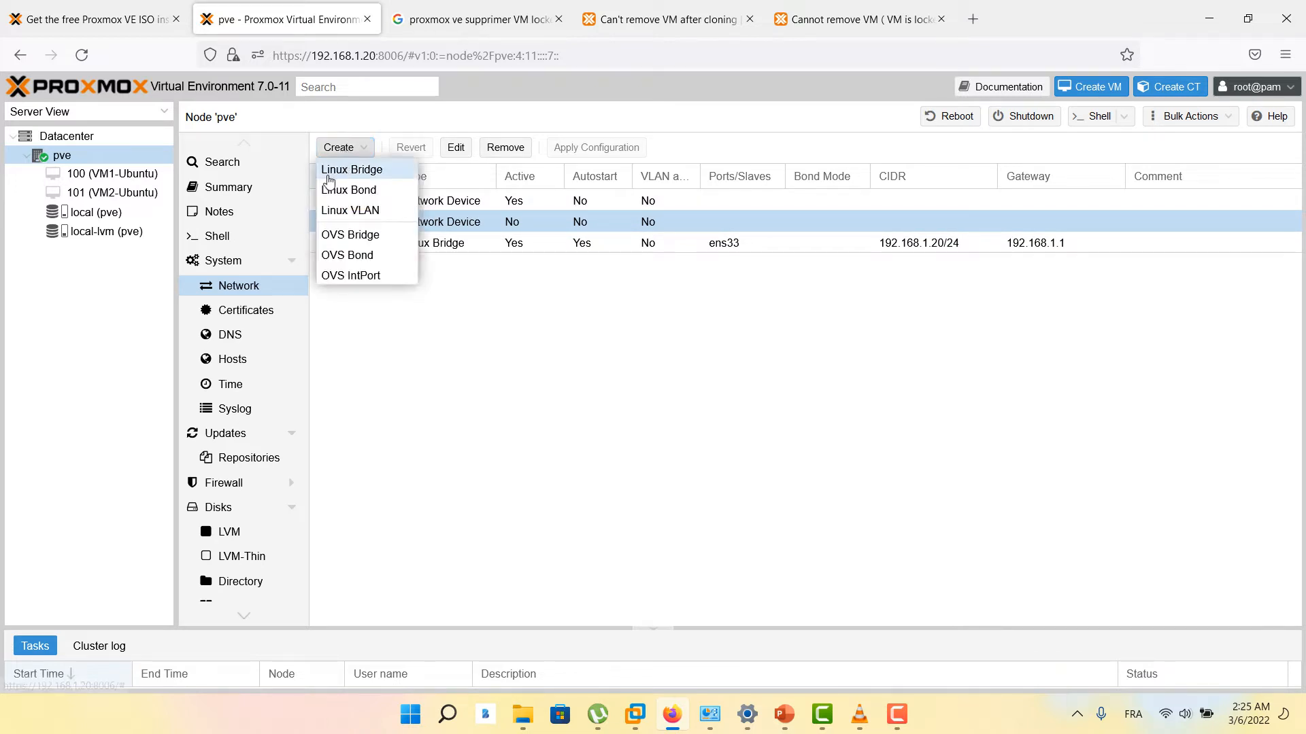
click(475, 297)
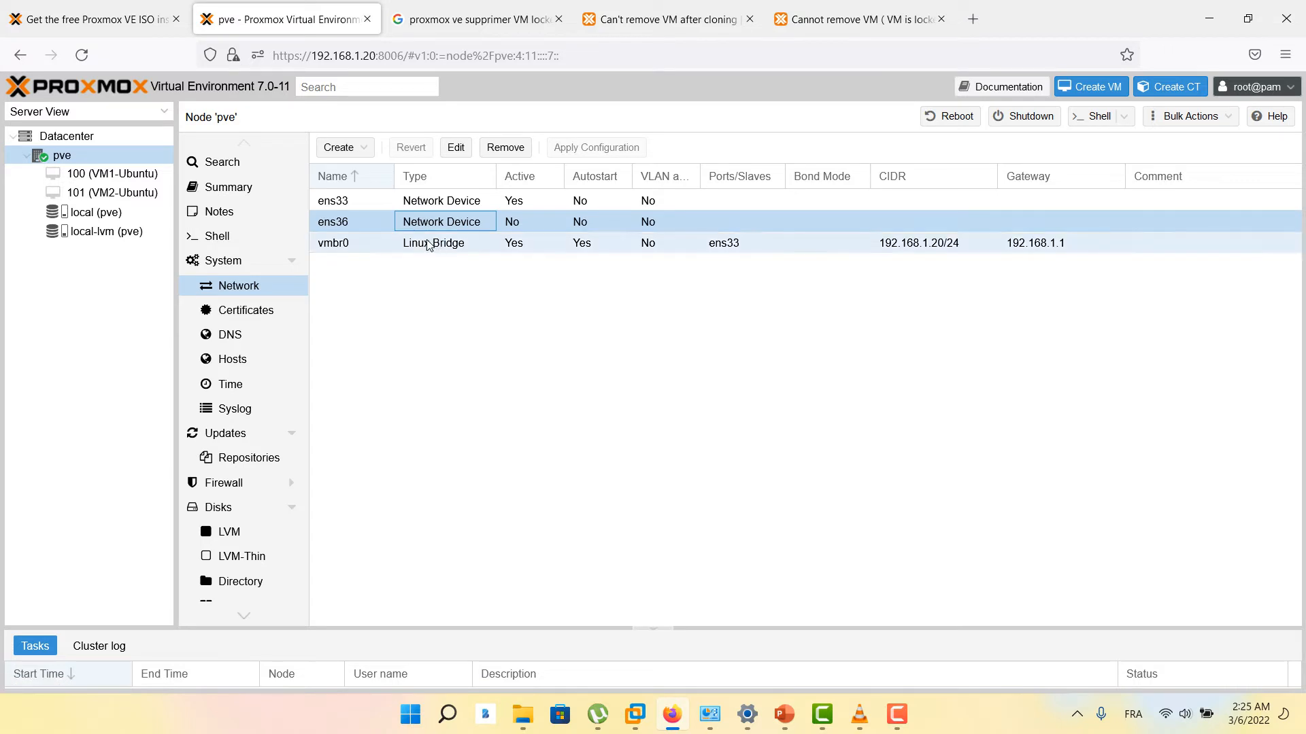
click(362, 149)
click(359, 168)
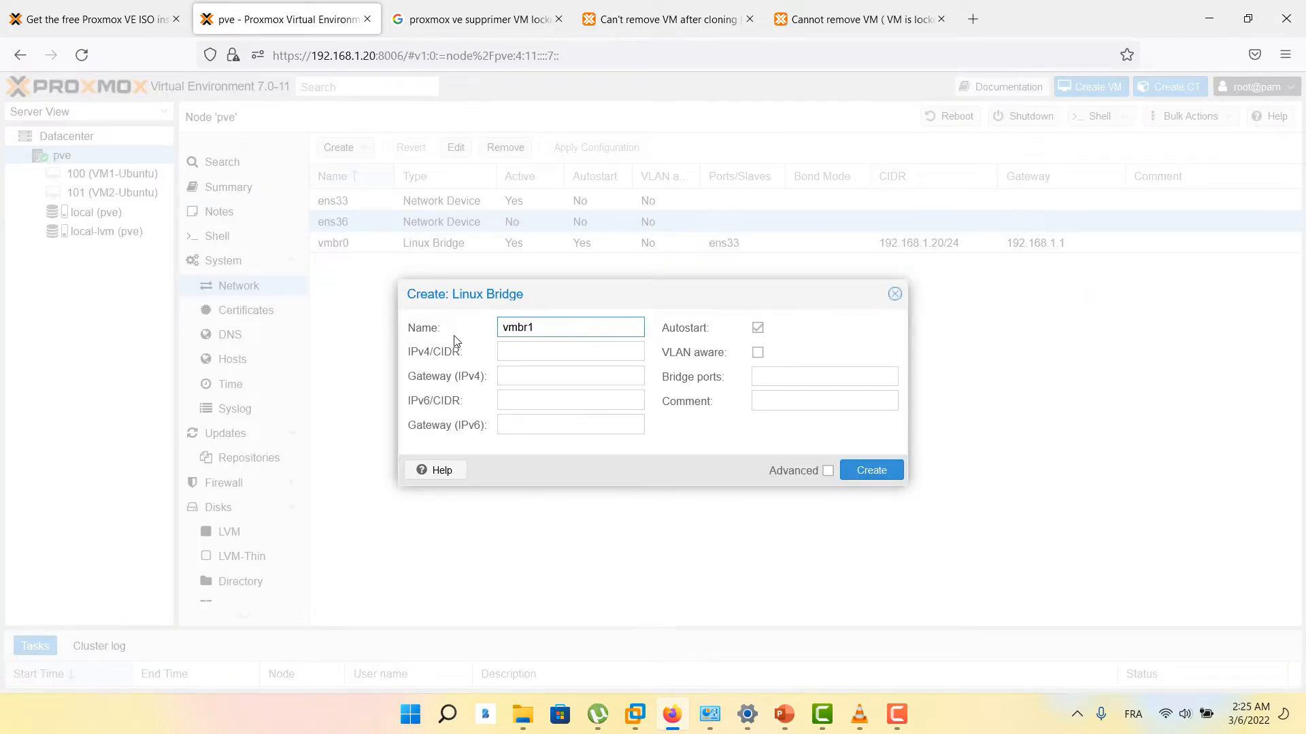
double_click(529, 328)
click(534, 350)
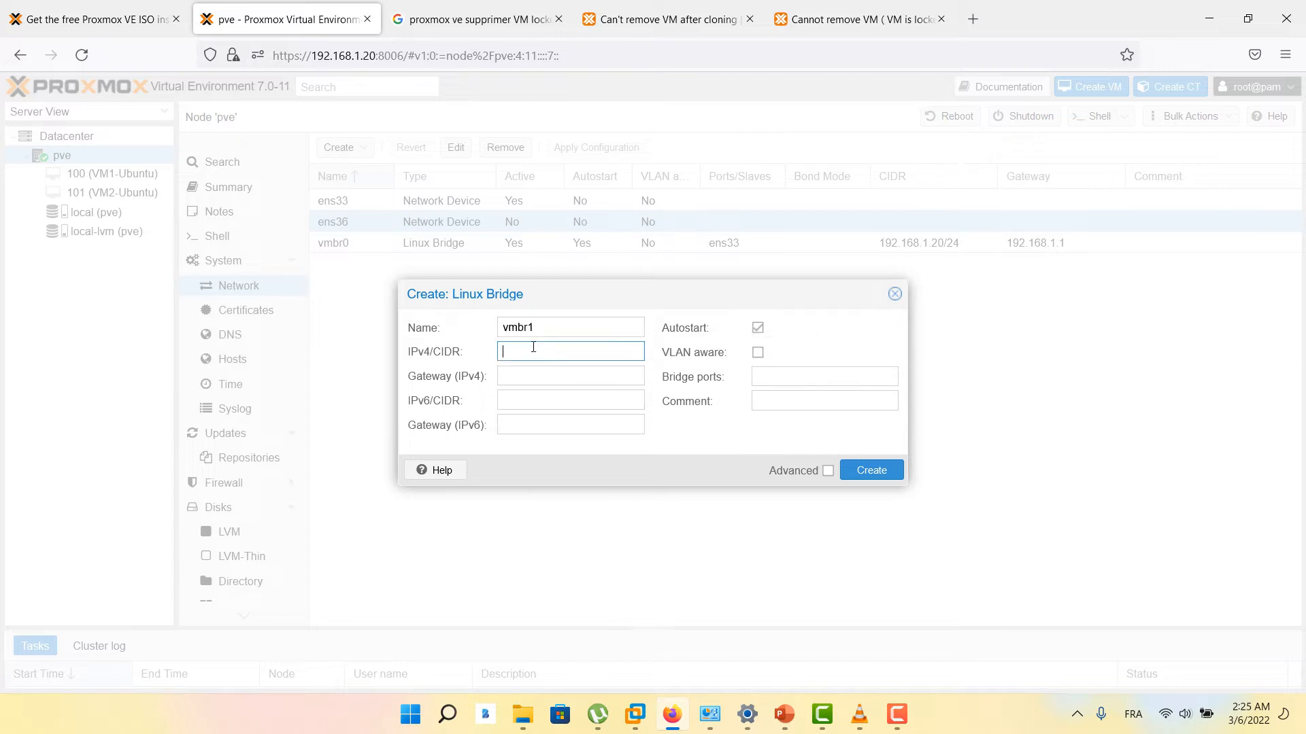
text(192.168.1.30)
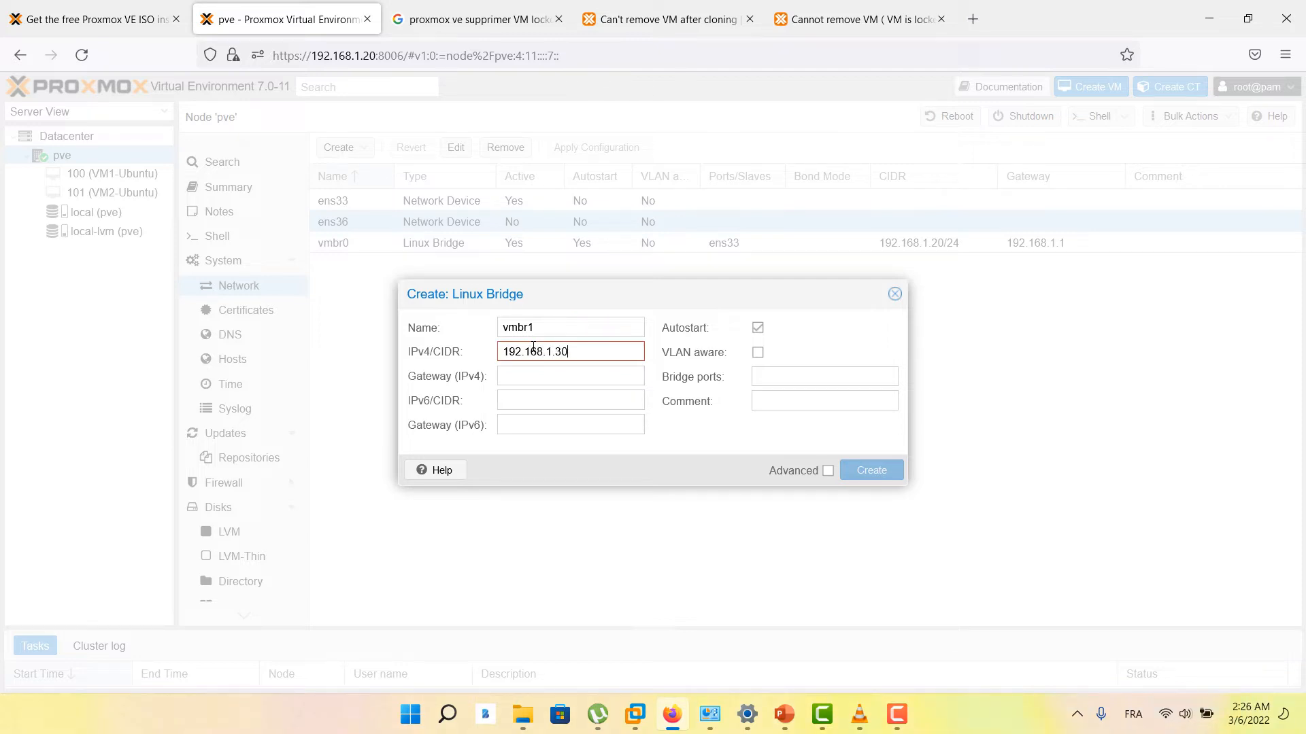
text(/24)
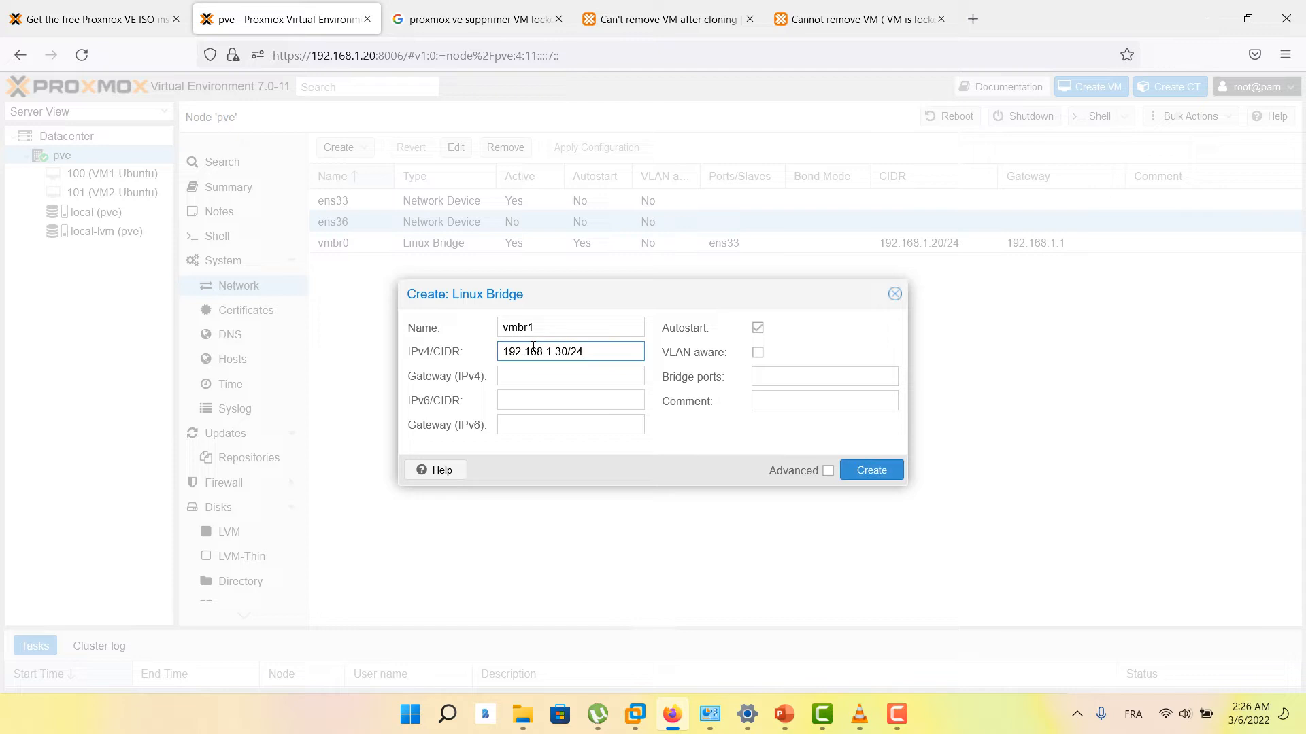
Assign ens36 as the bridge port, create the vmbr1 bridge and select it in the network list.
click(781, 378)
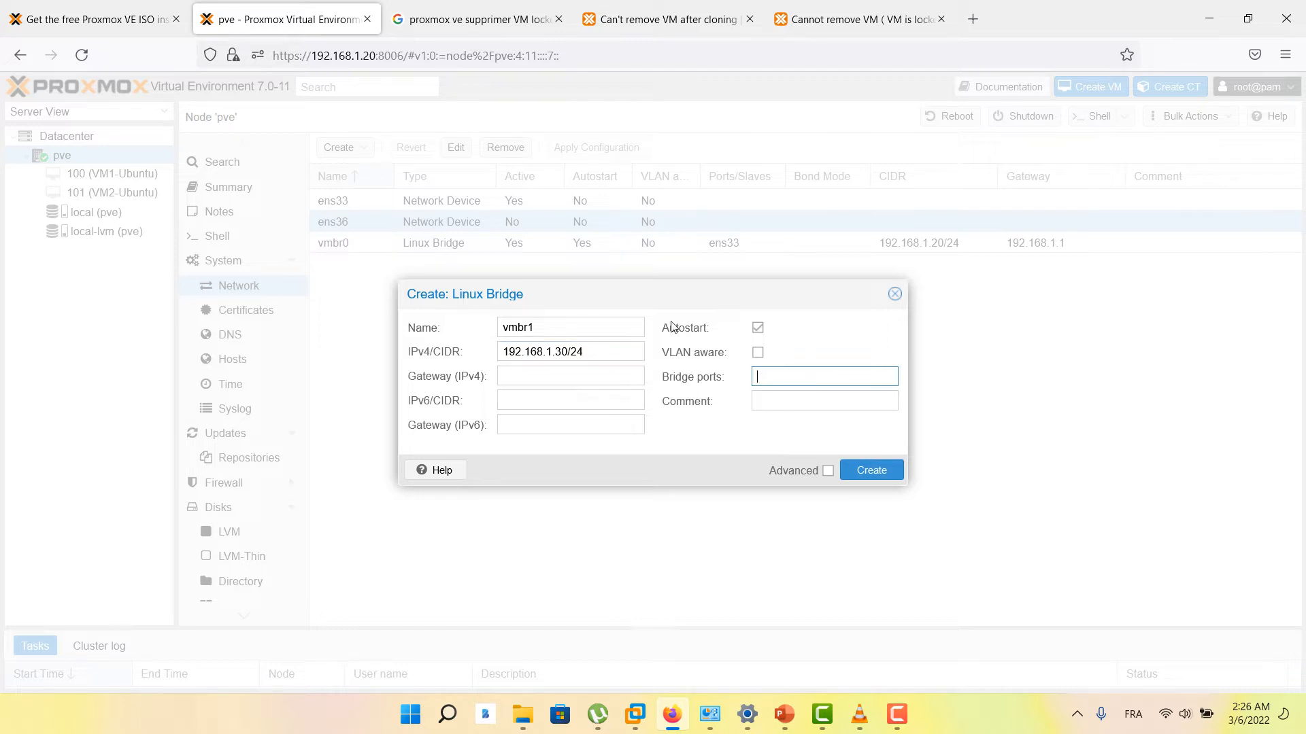
drag(627, 297, 718, 329)
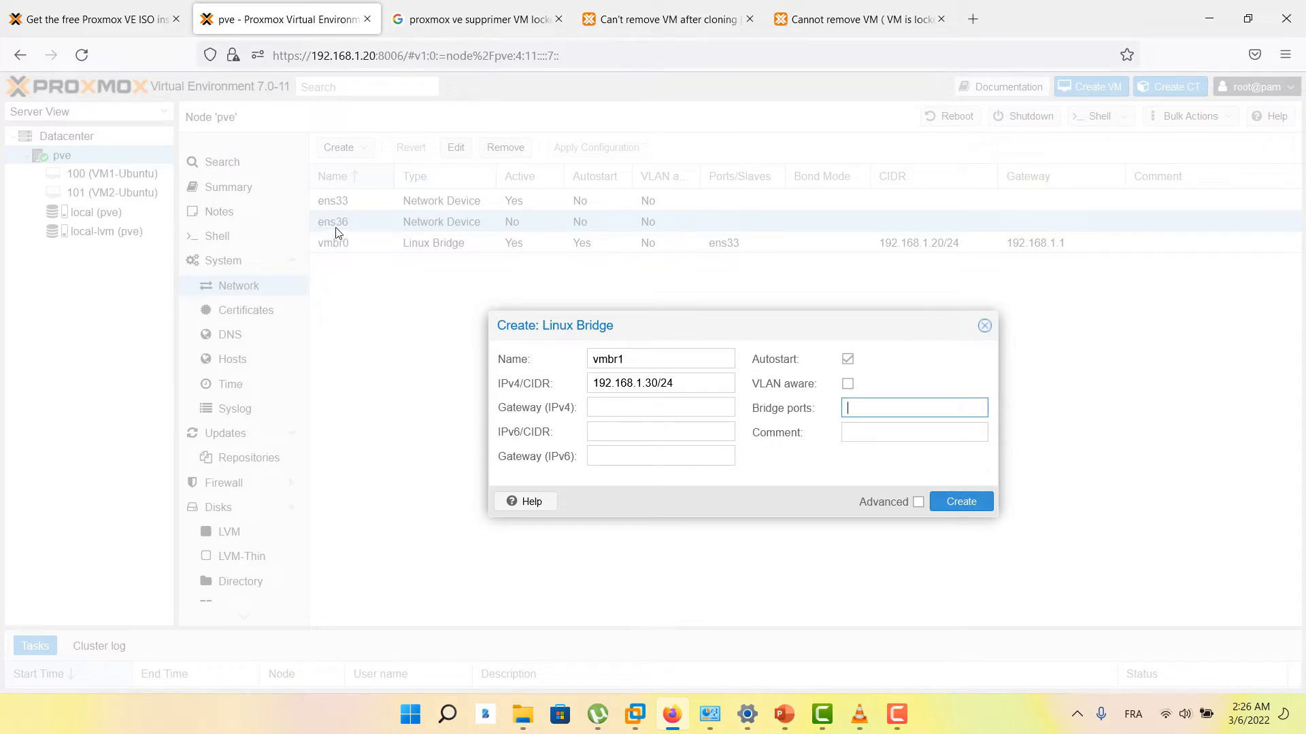
text(ens36)
click(962, 507)
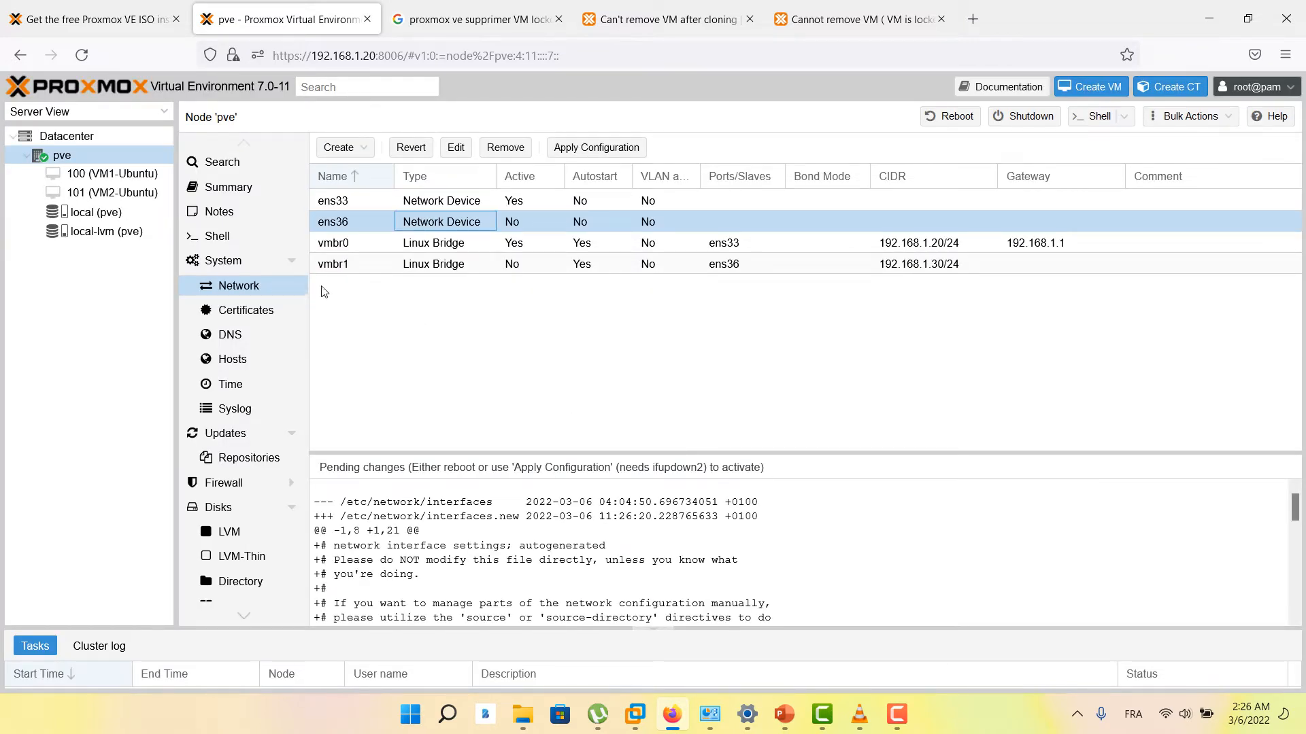
click(344, 267)
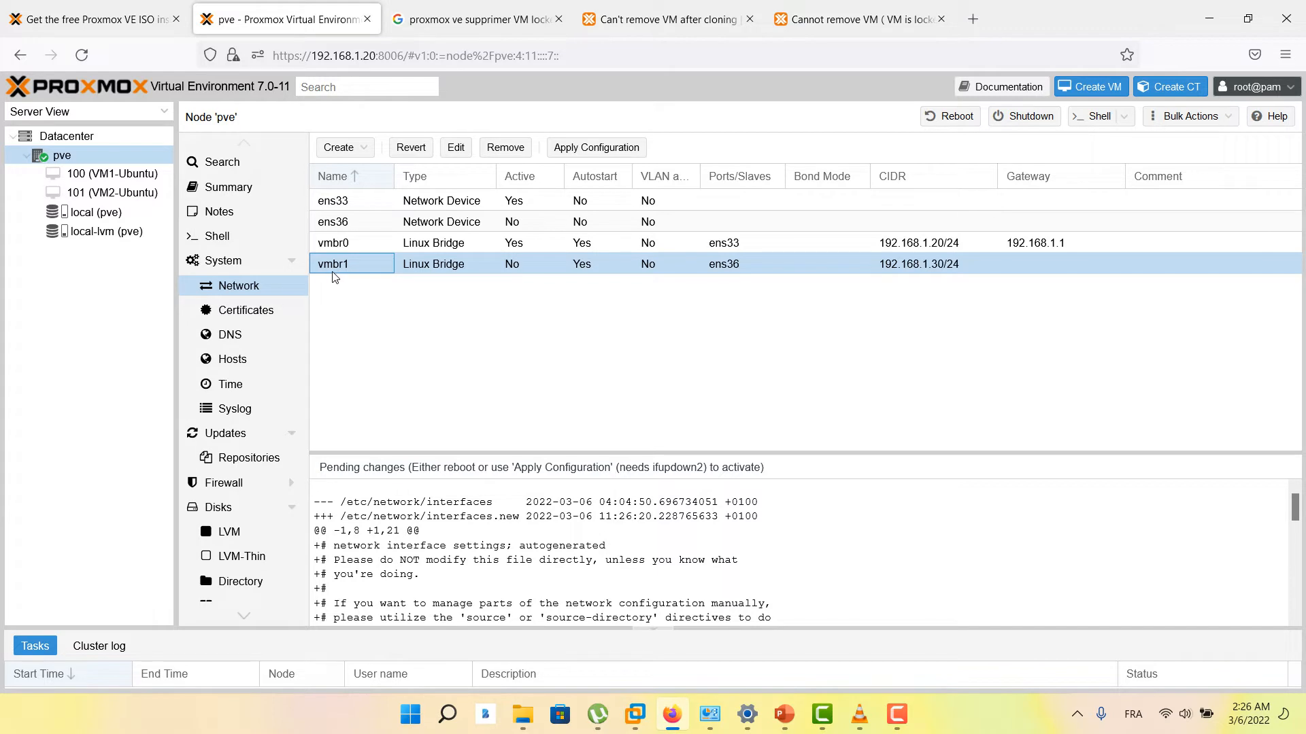
Look over the hardware of both Ubuntu VMs and switch VM1-Ubuntu's network device (net0) to bridge vmbr1.
click(112, 174)
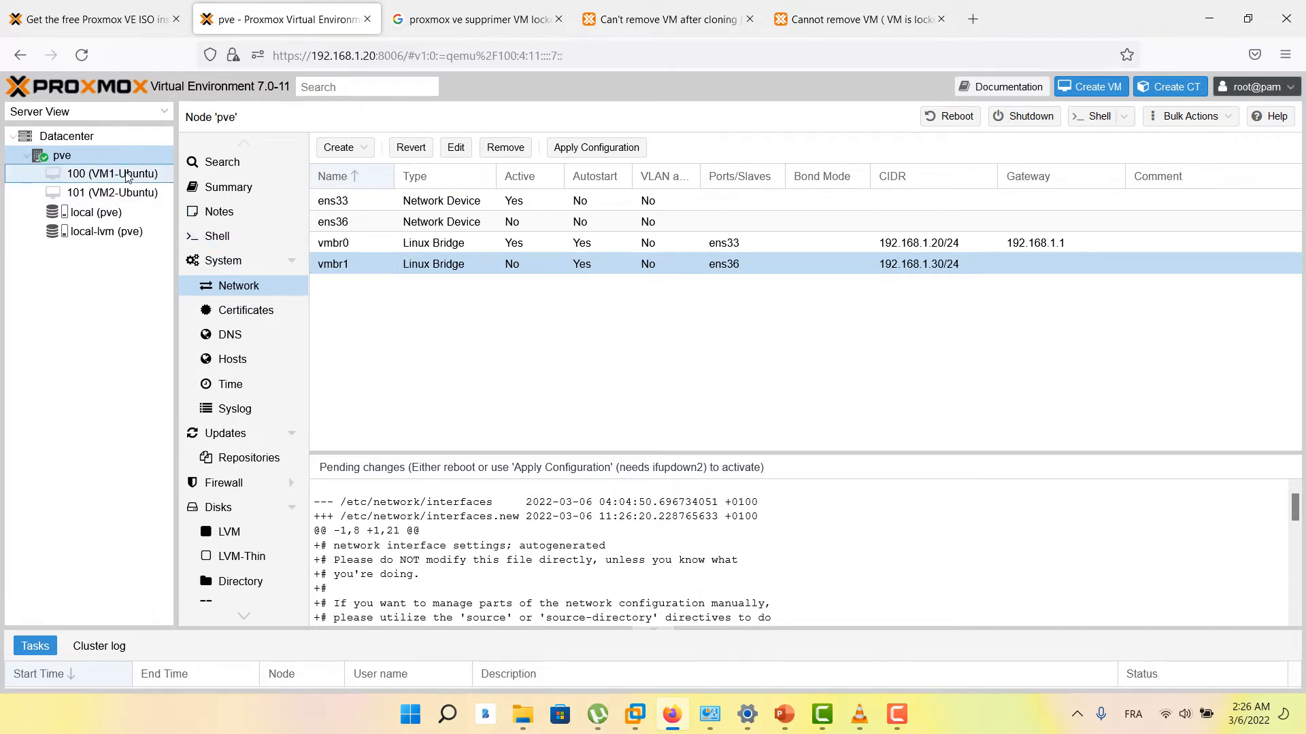
click(113, 193)
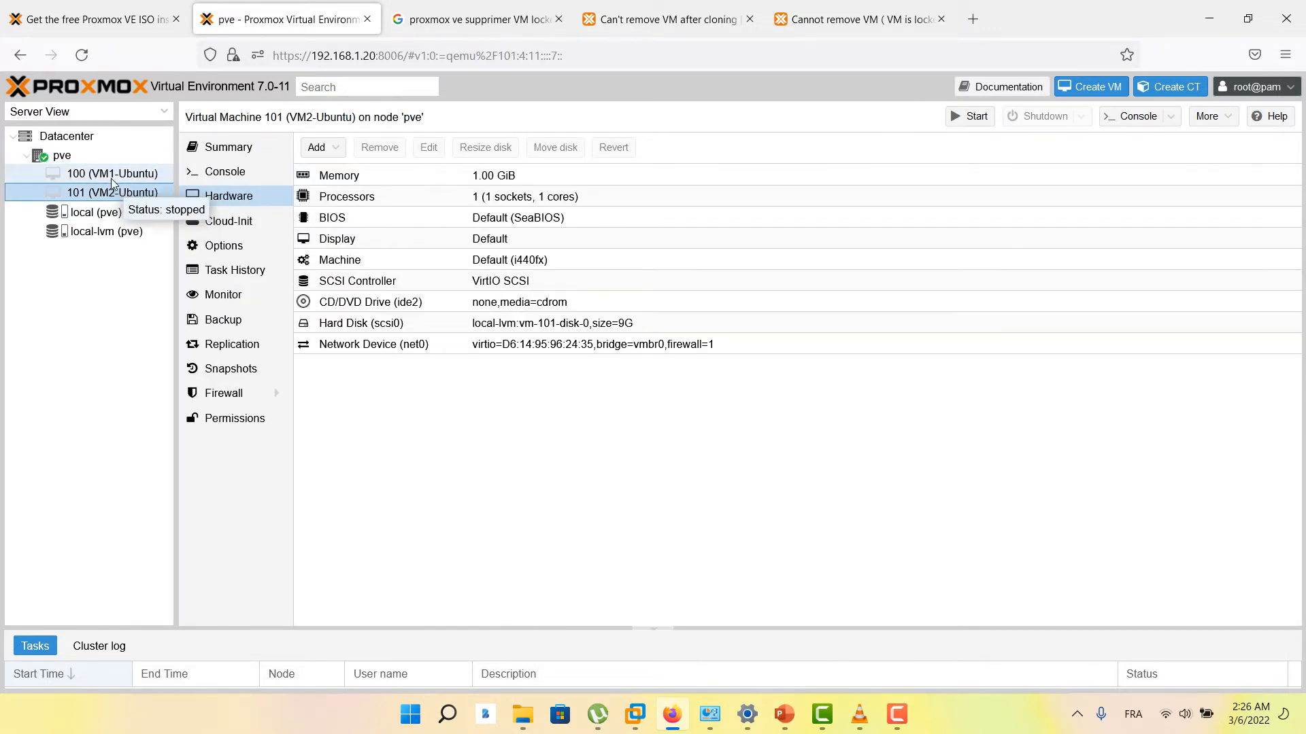
click(112, 174)
click(113, 194)
click(112, 174)
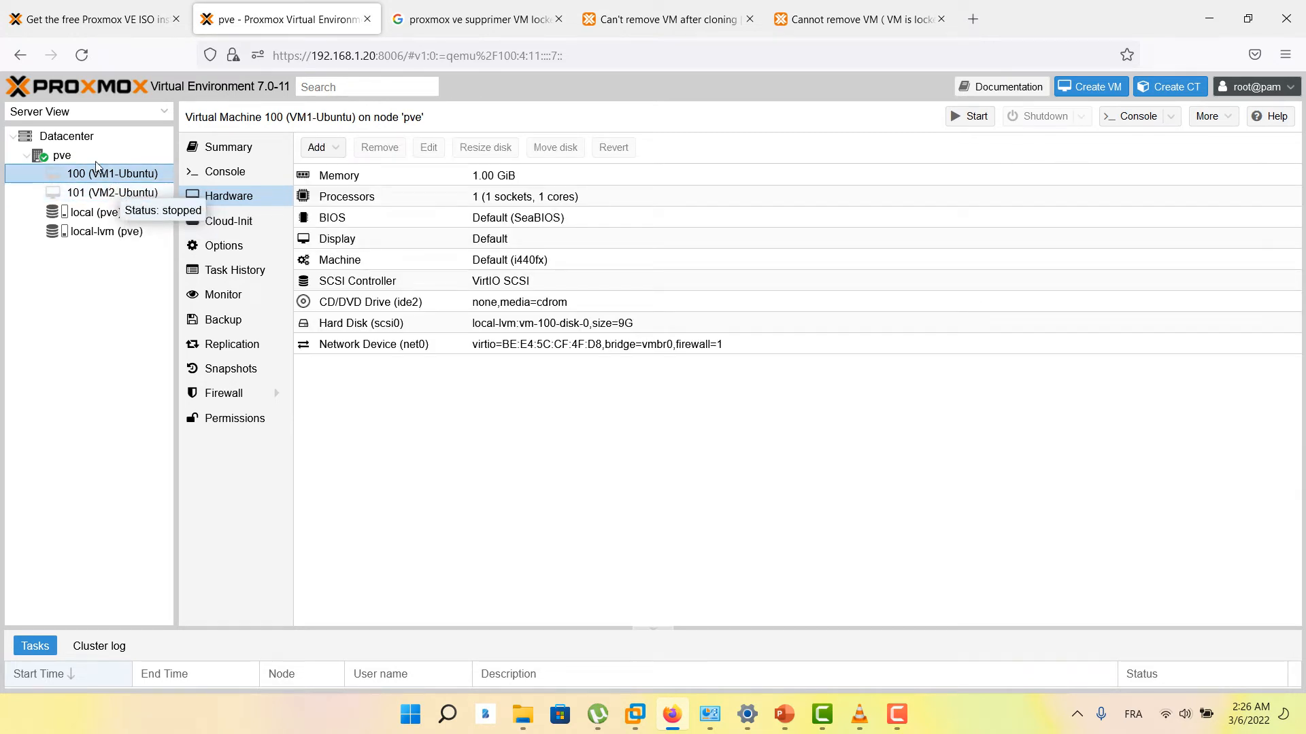
click(386, 347)
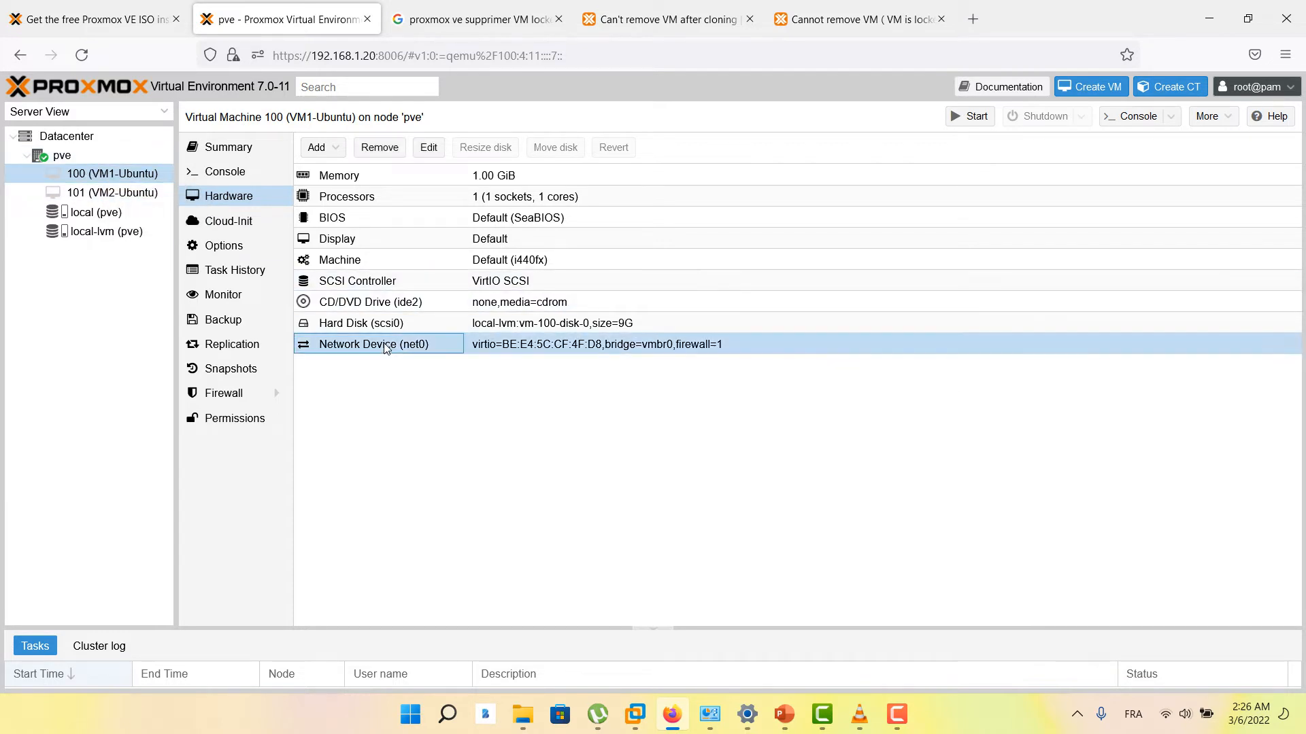
double_click(433, 347)
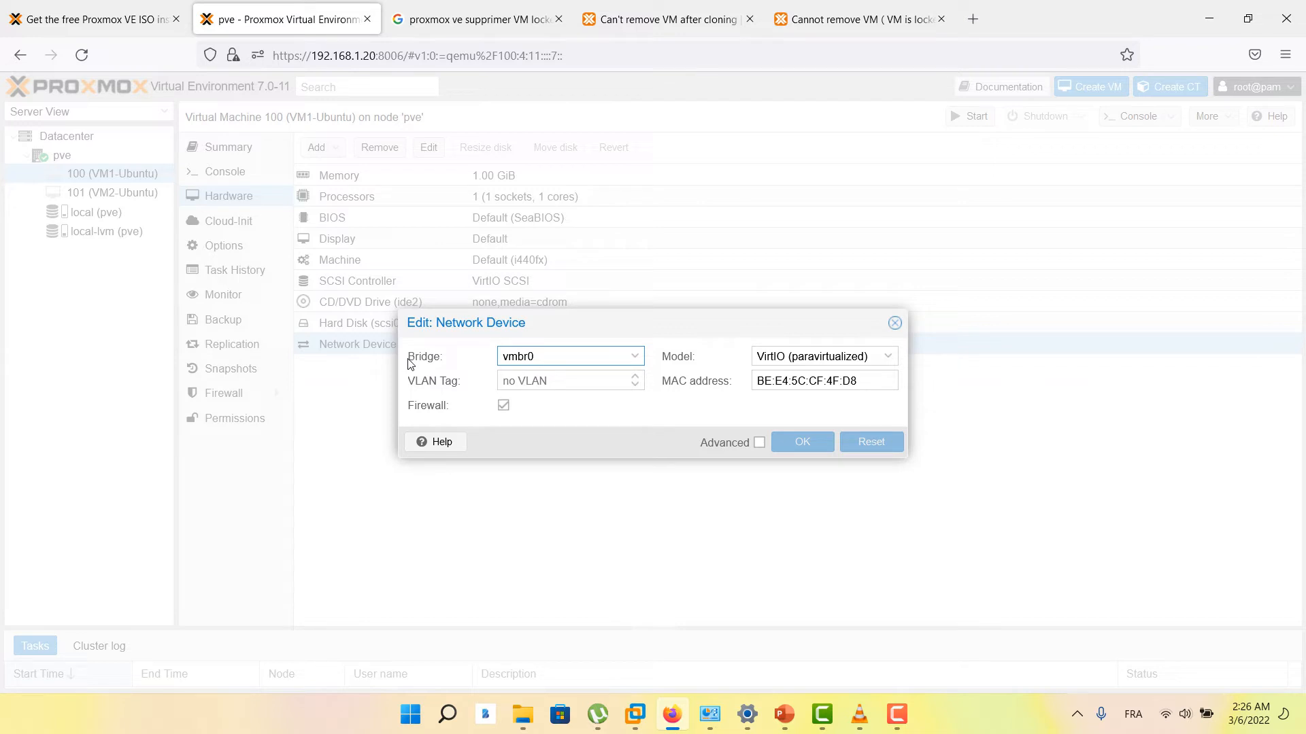
click(413, 365)
click(636, 357)
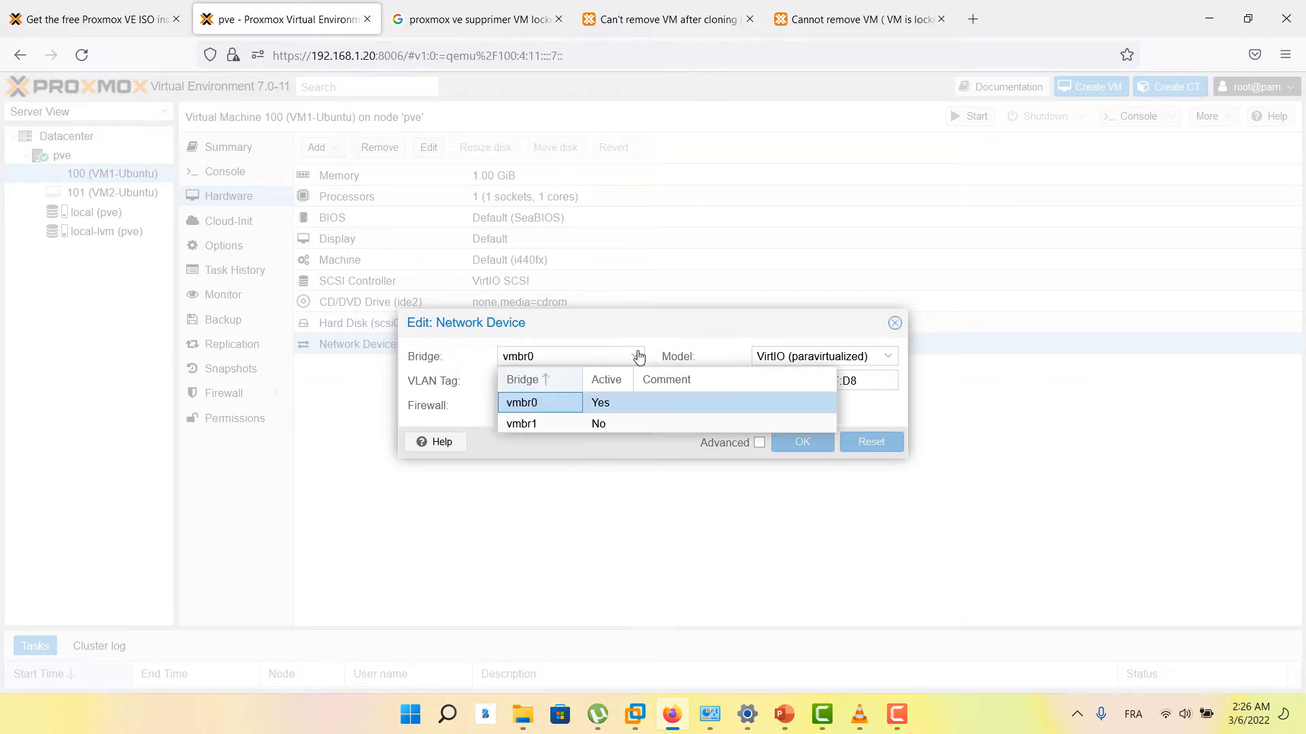
click(528, 423)
click(786, 443)
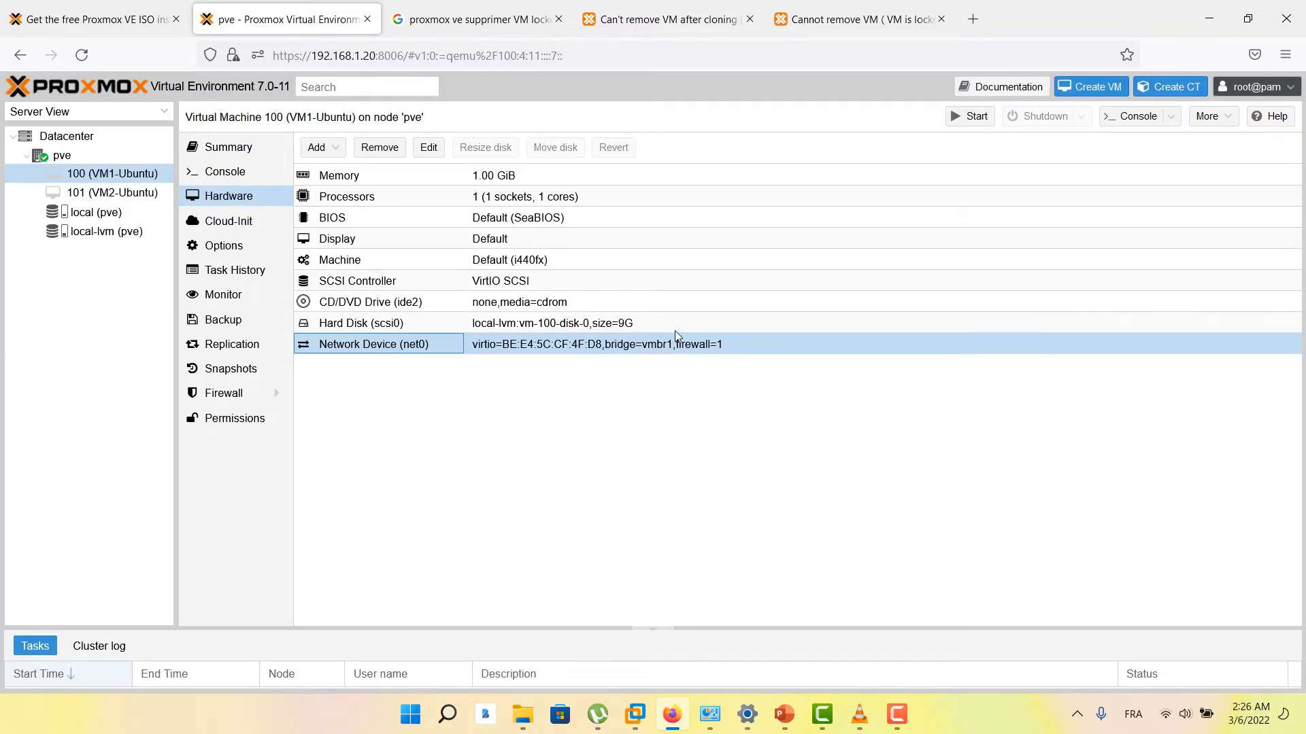
Switch VM2-Ubuntu's network device (net0) to bridge vmbr1.
click(92, 192)
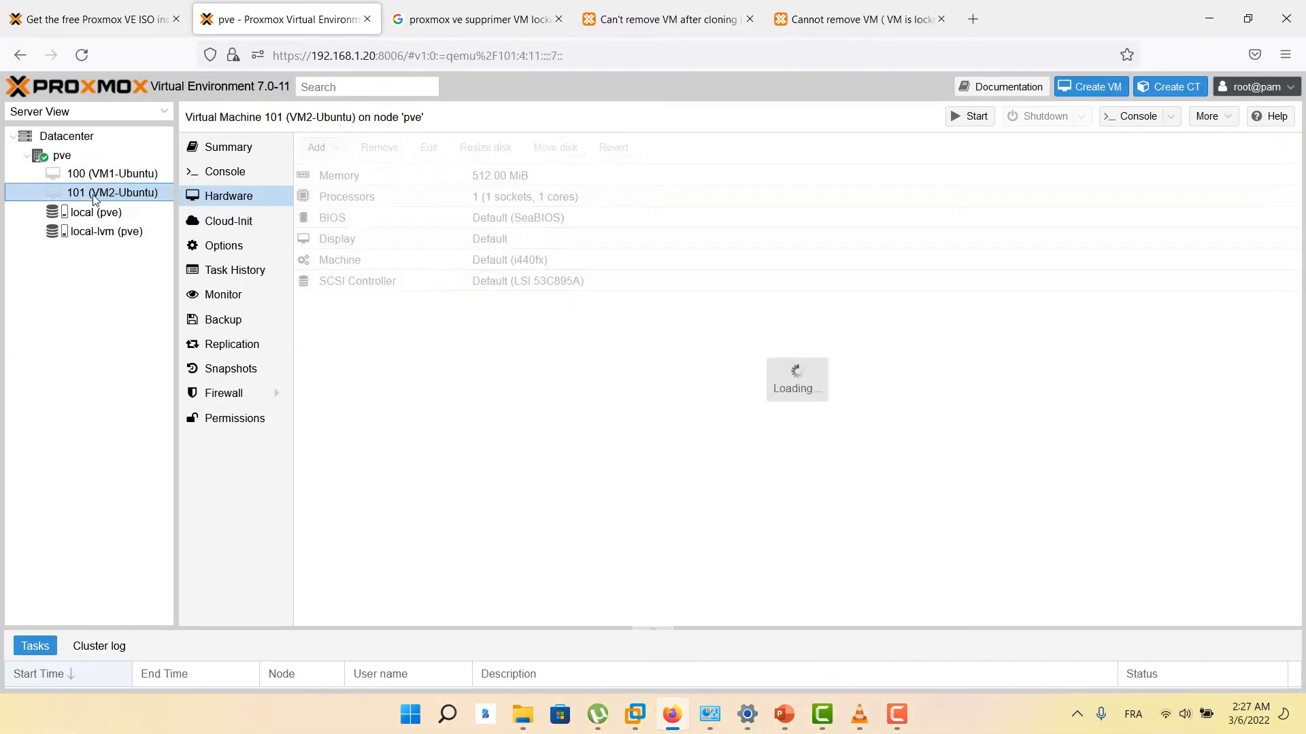
click(431, 348)
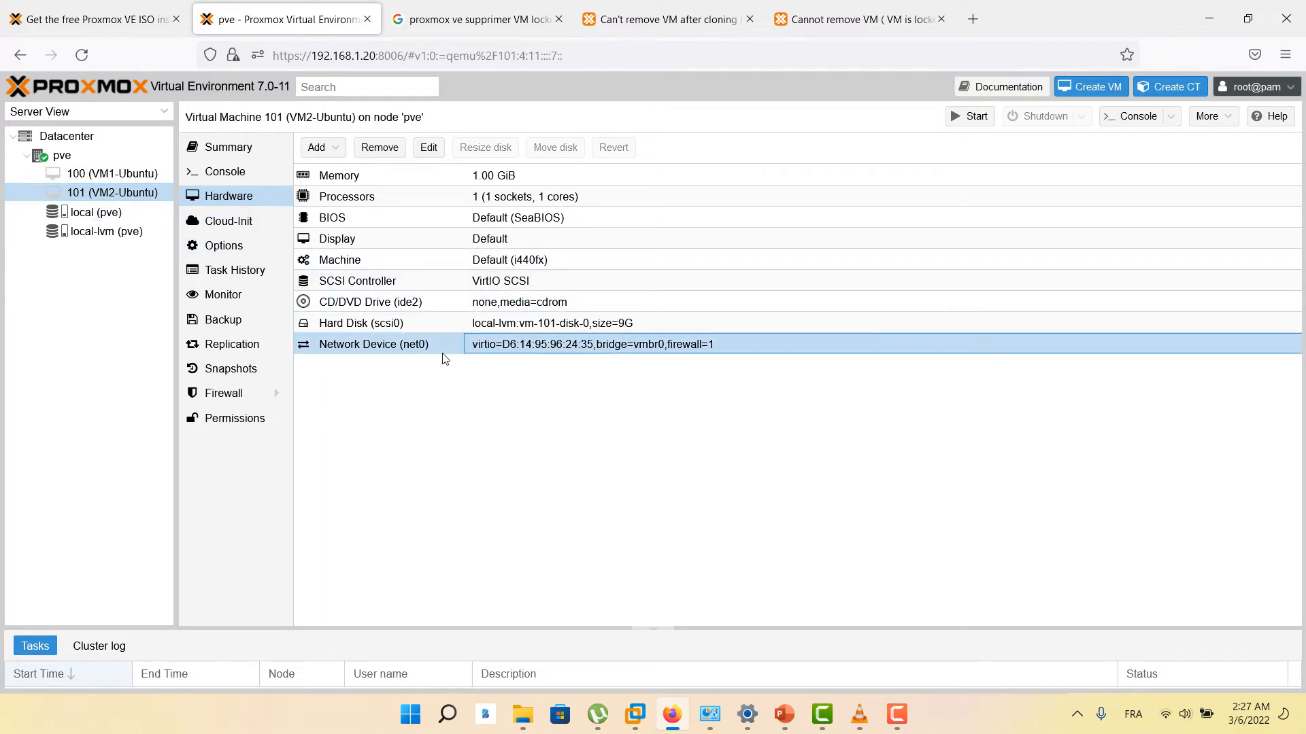
double_click(435, 345)
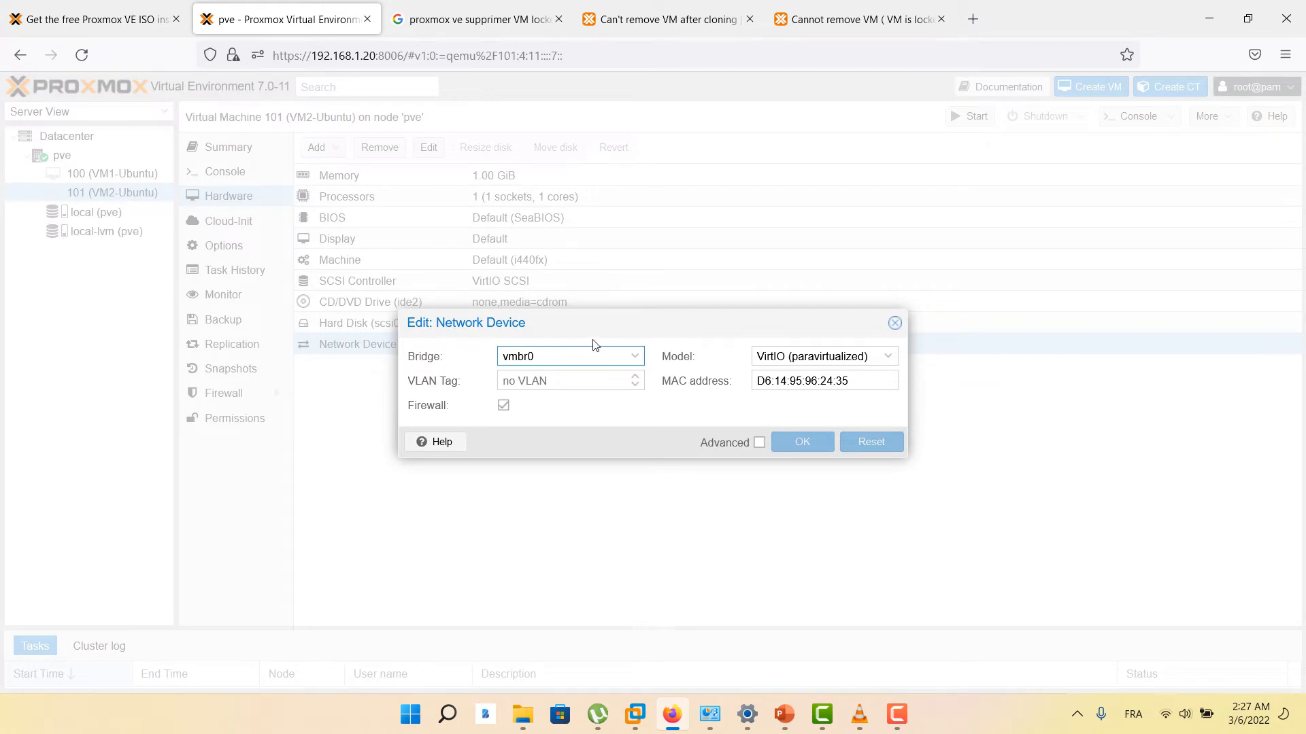
click(627, 355)
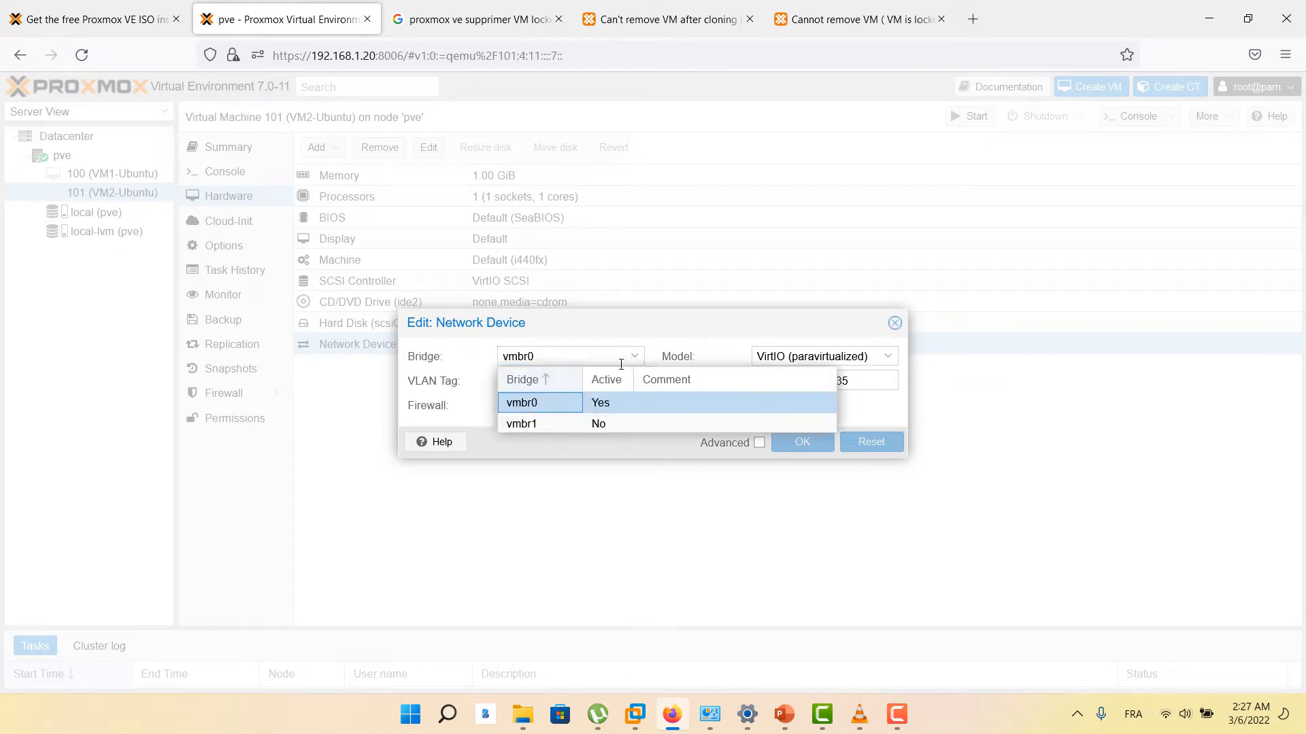
click(552, 423)
click(801, 442)
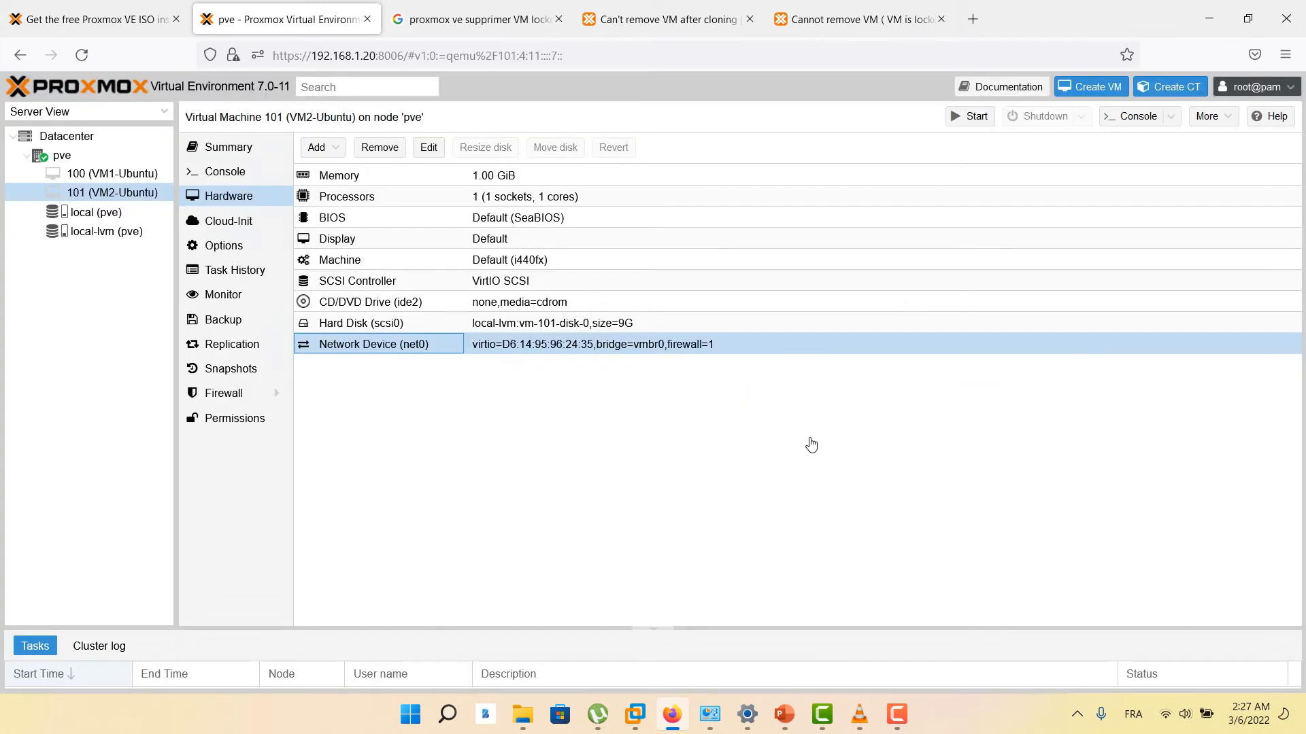
Try repeatedly to start VM1-Ubuntu and open its noVNC console, closing the console window after each retry.
click(113, 174)
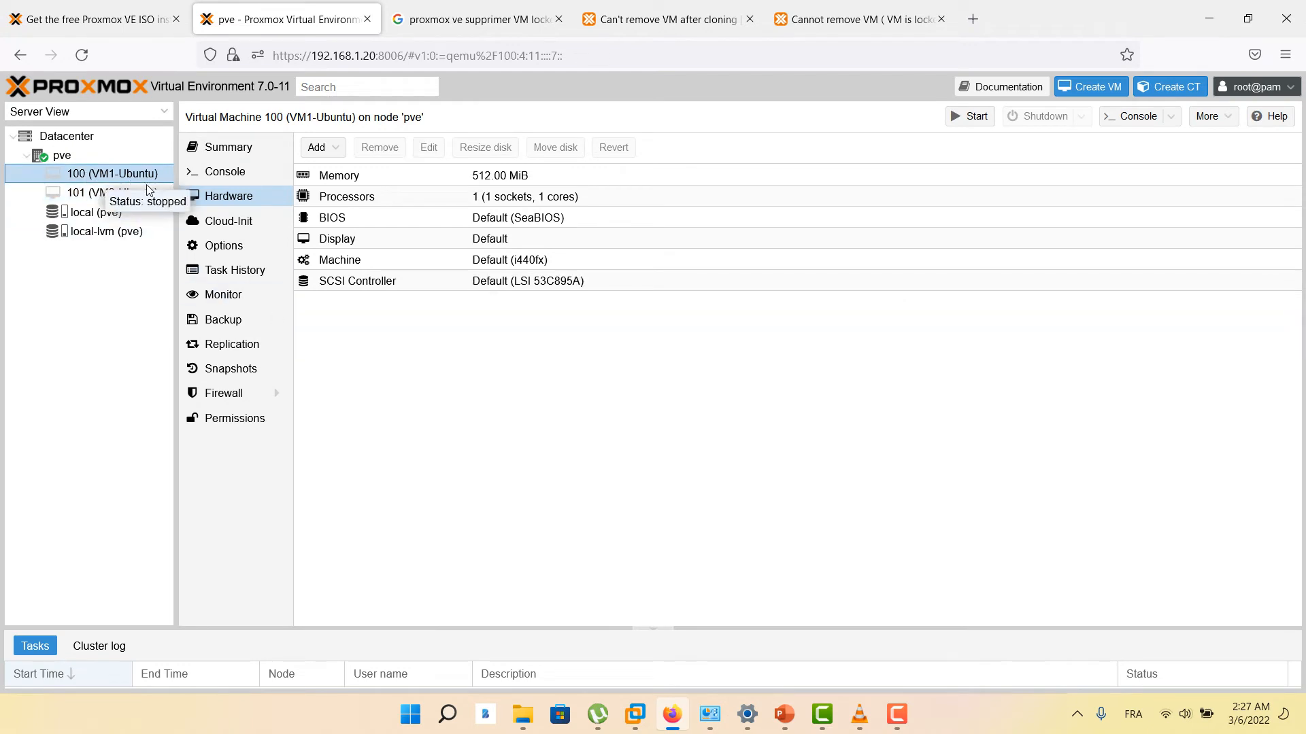
click(967, 117)
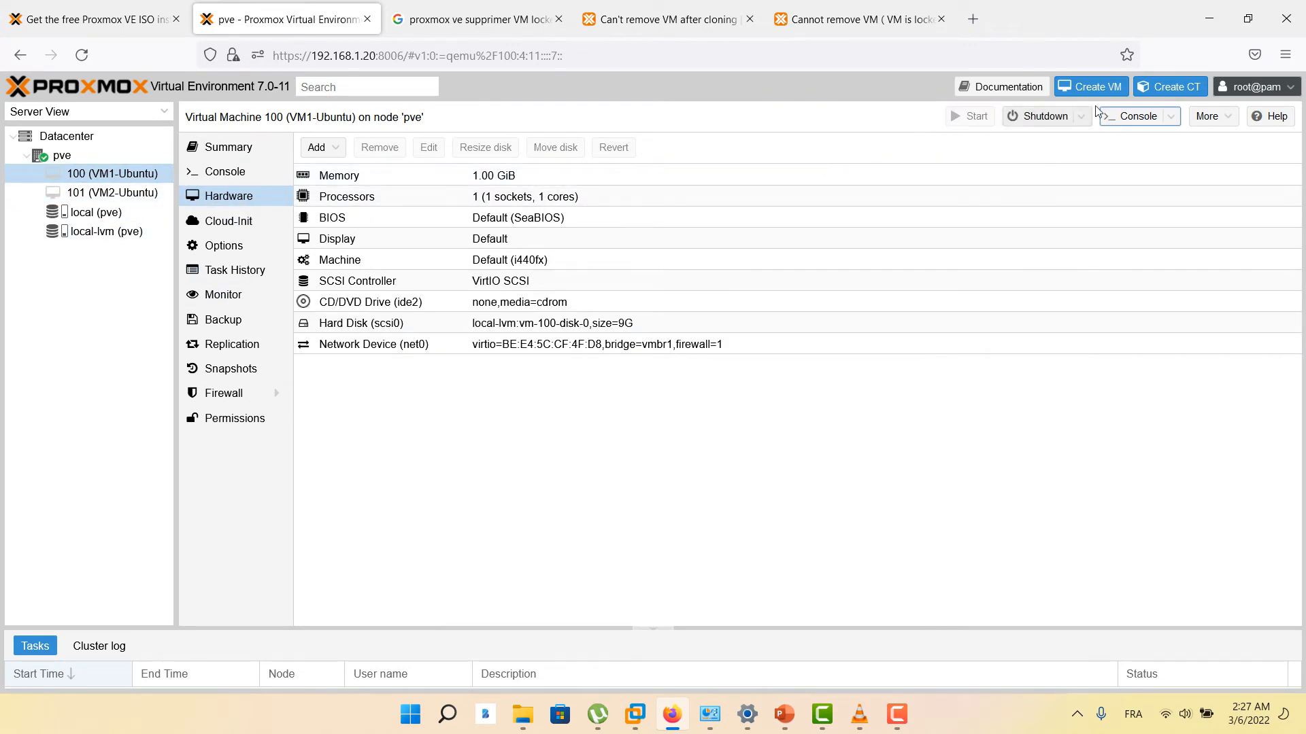
click(1133, 120)
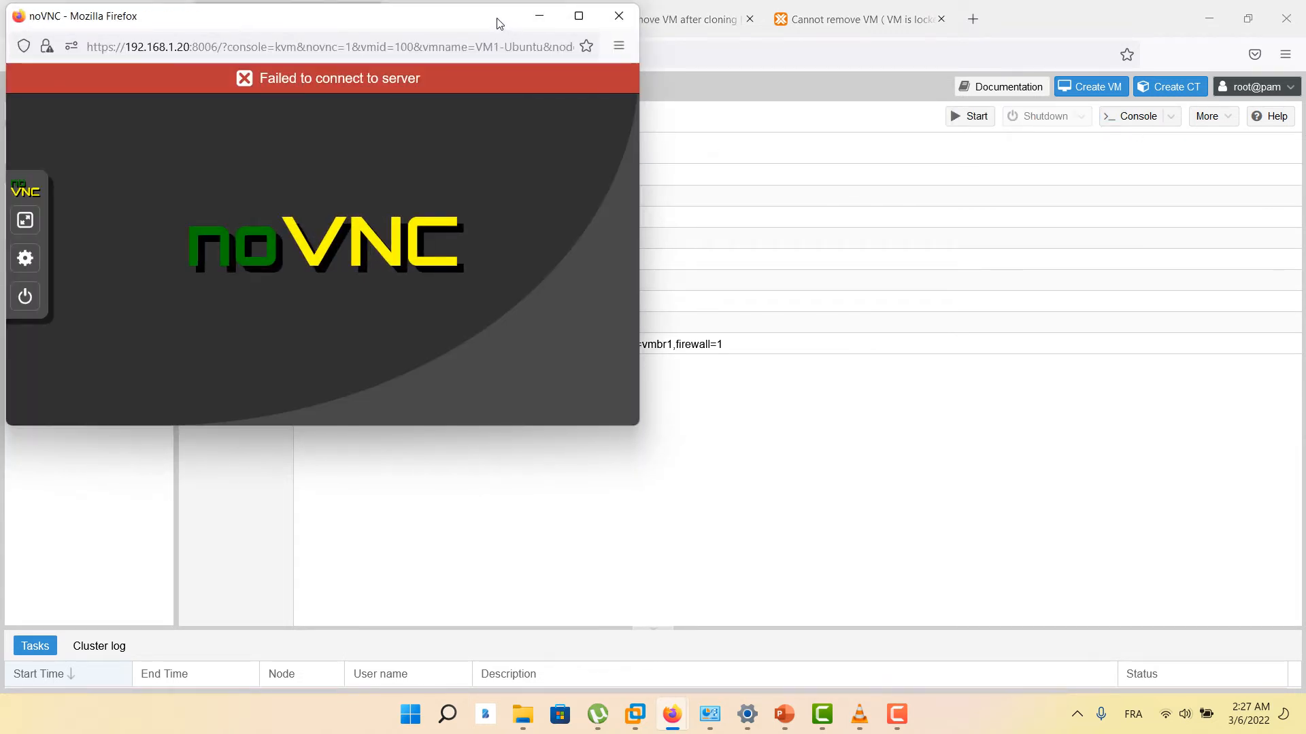
click(977, 119)
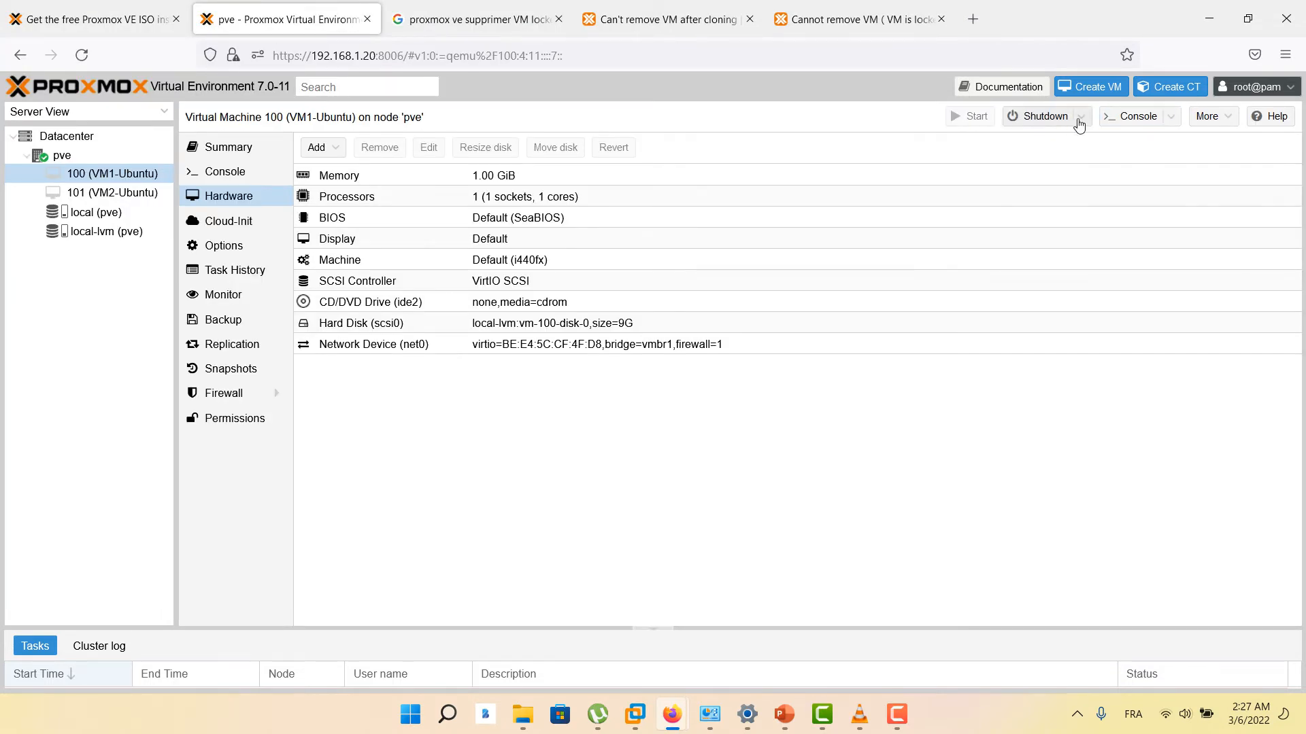
click(1129, 117)
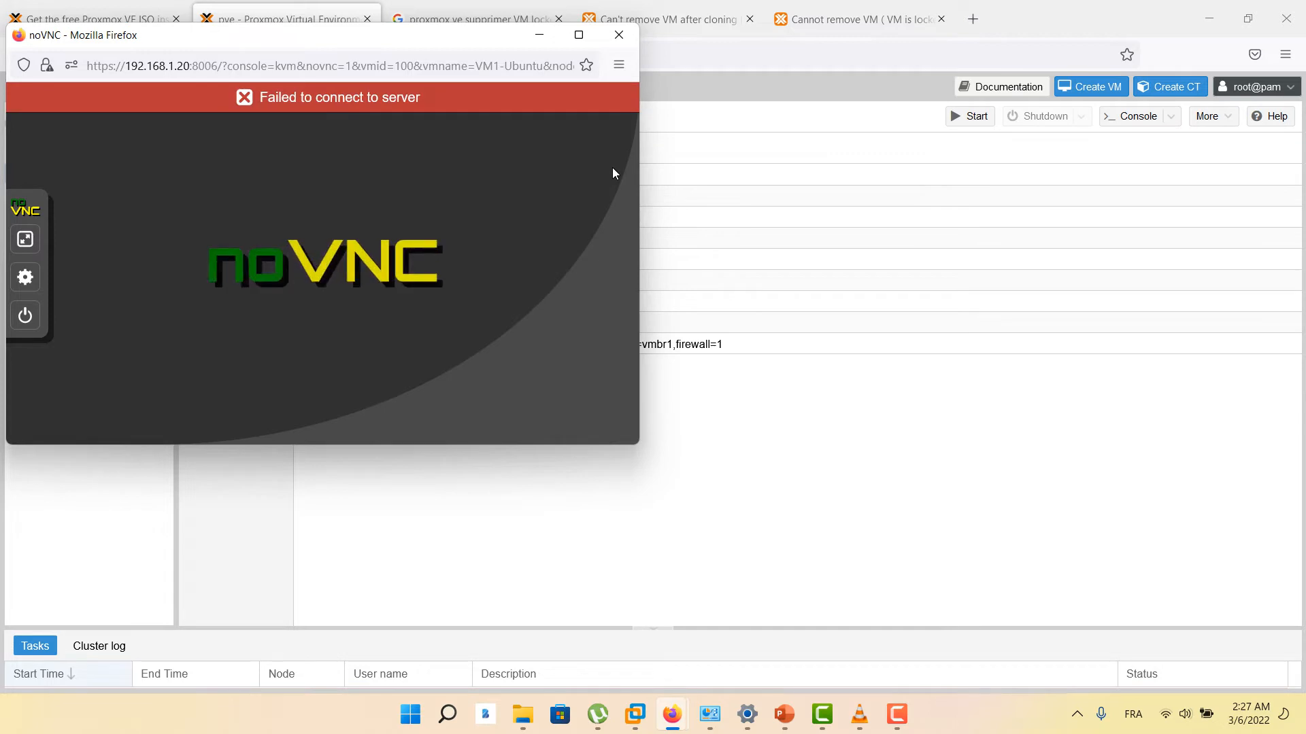
click(618, 34)
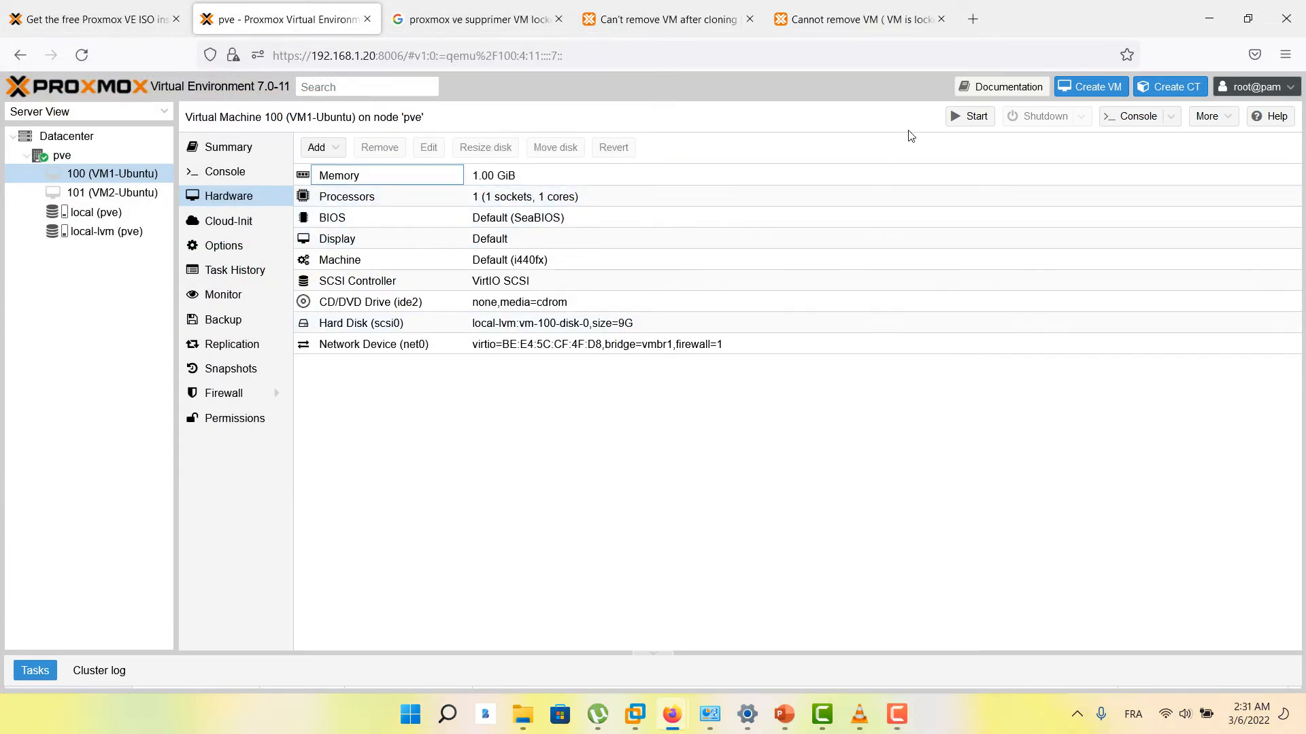
click(971, 116)
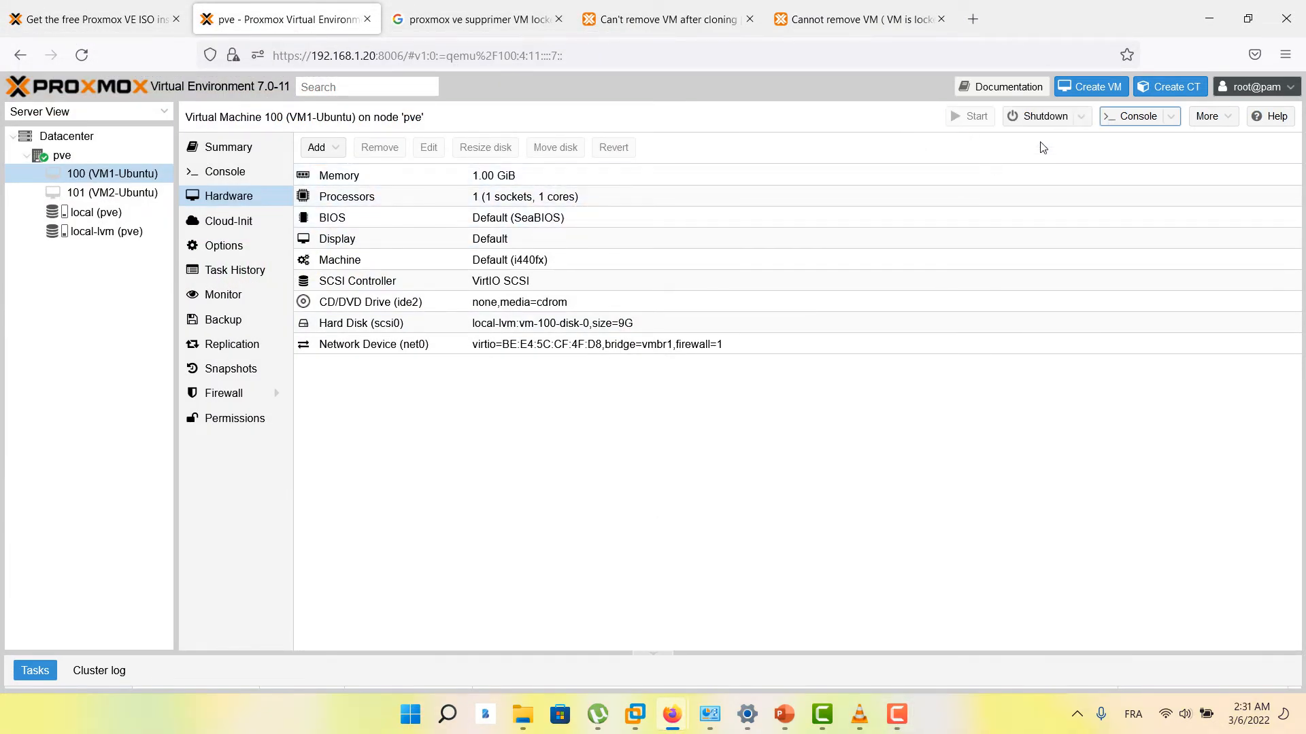
click(1115, 118)
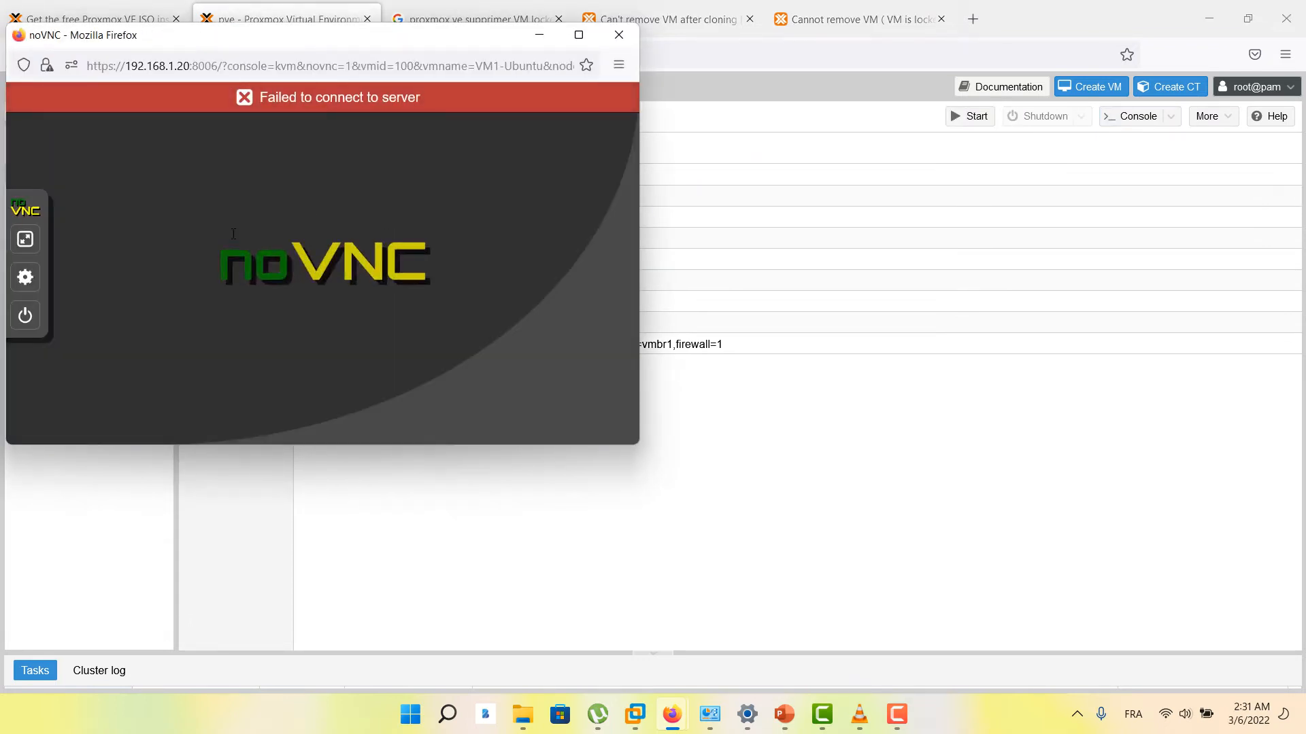
click(618, 34)
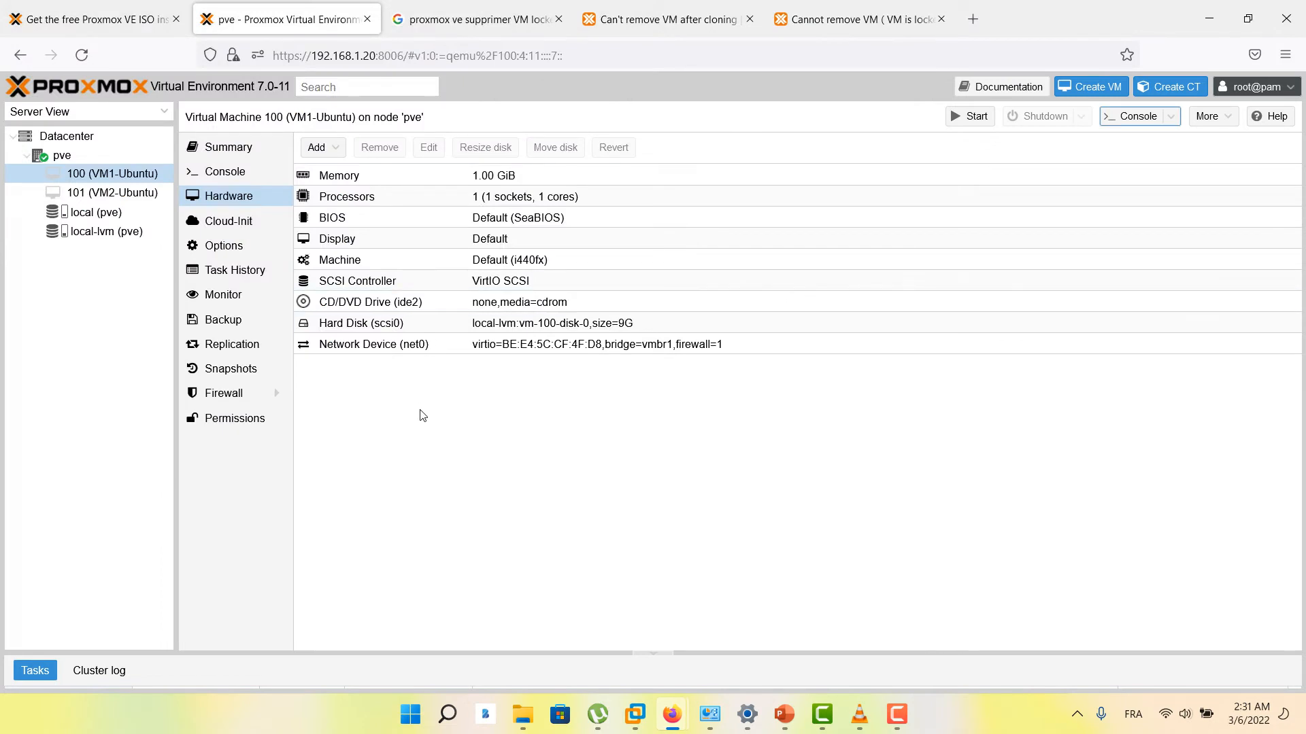
Return to the pve node's network list and reboot the node to activate the pending network changes.
click(63, 156)
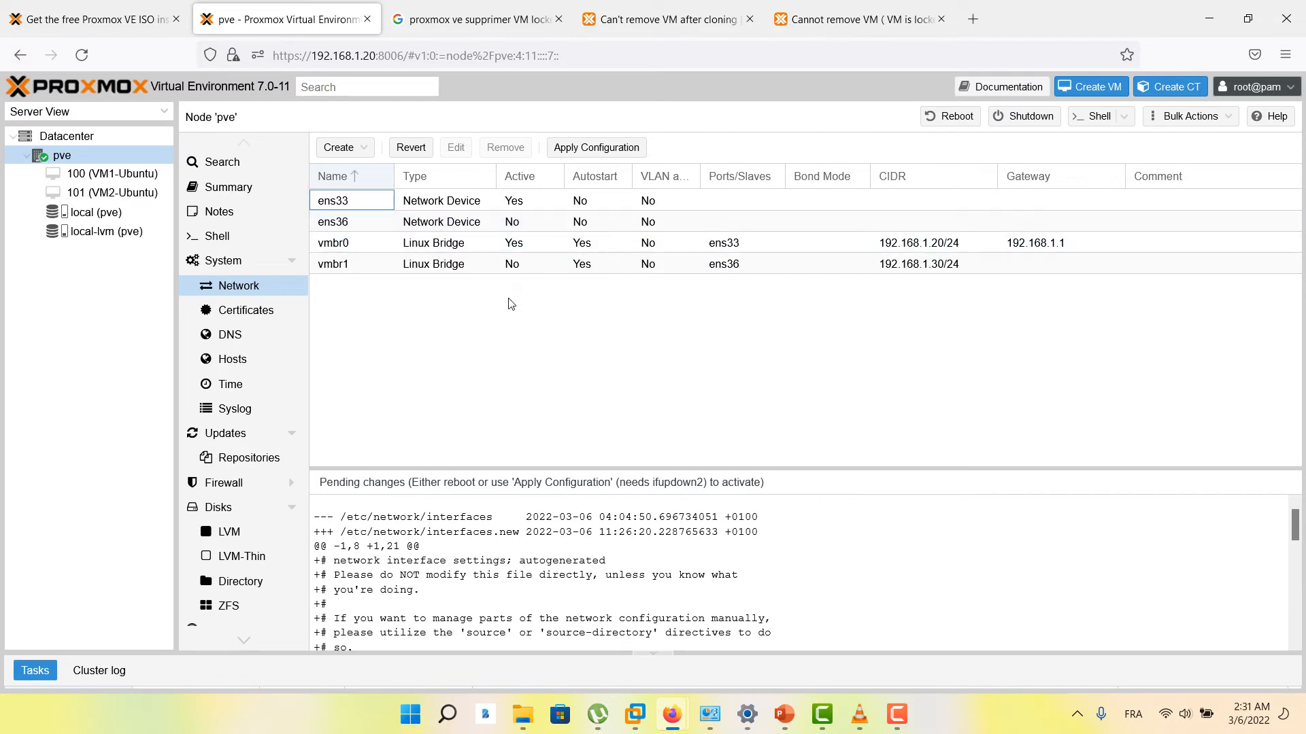
click(579, 339)
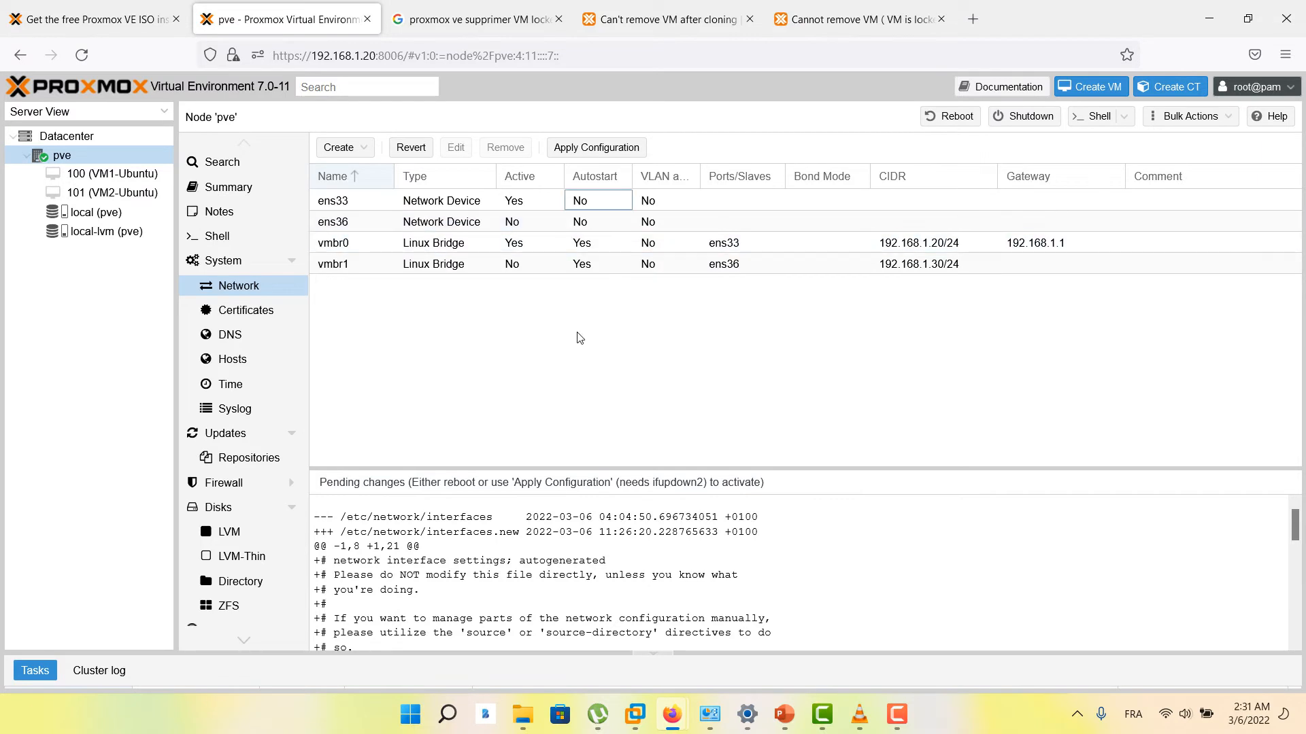
click(941, 122)
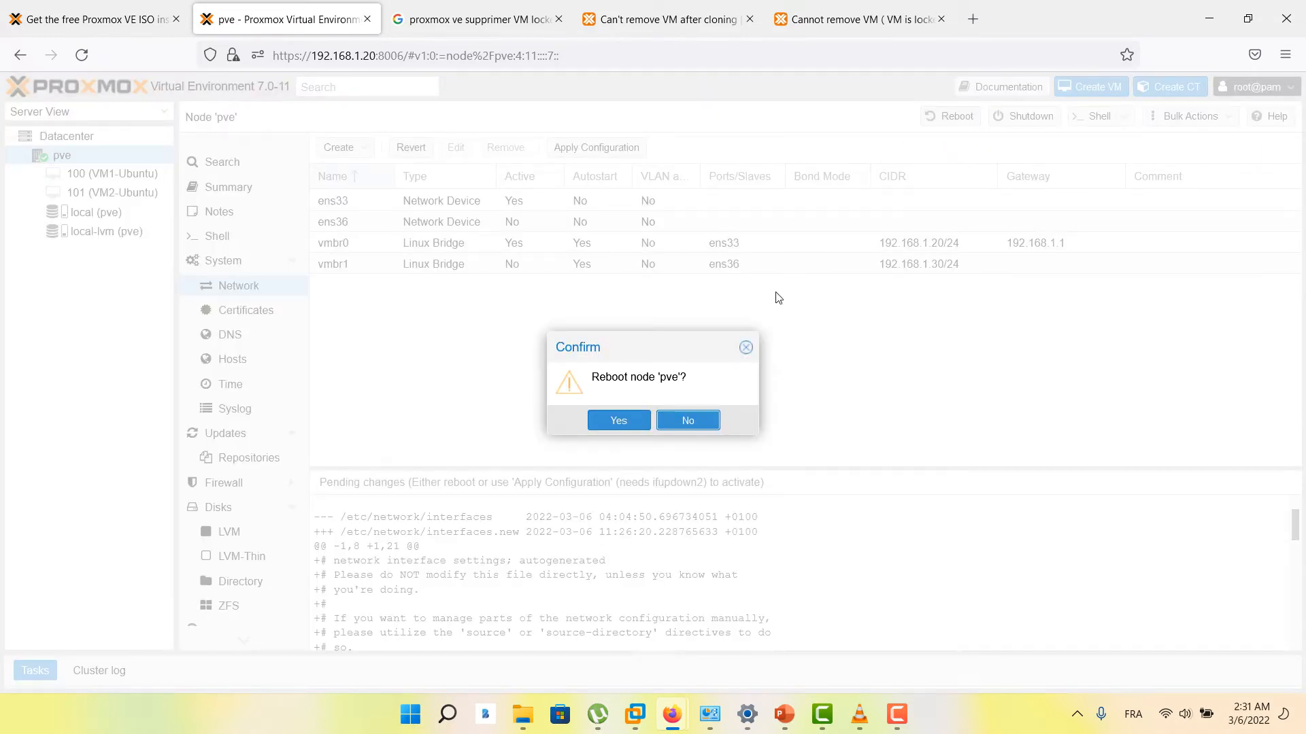
click(627, 418)
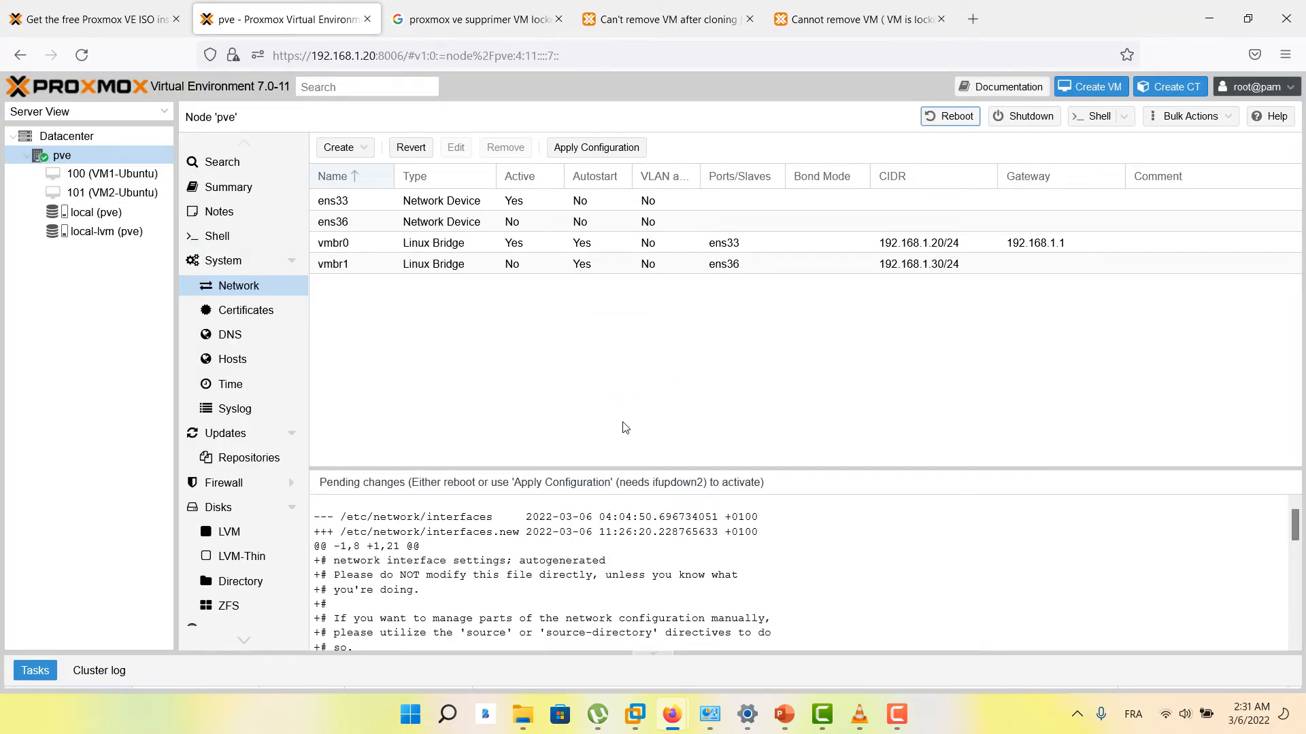
Check the pve node's task log during the reboot, collapse the log, and reload the page to refresh the network list.
drag(583, 654, 585, 444)
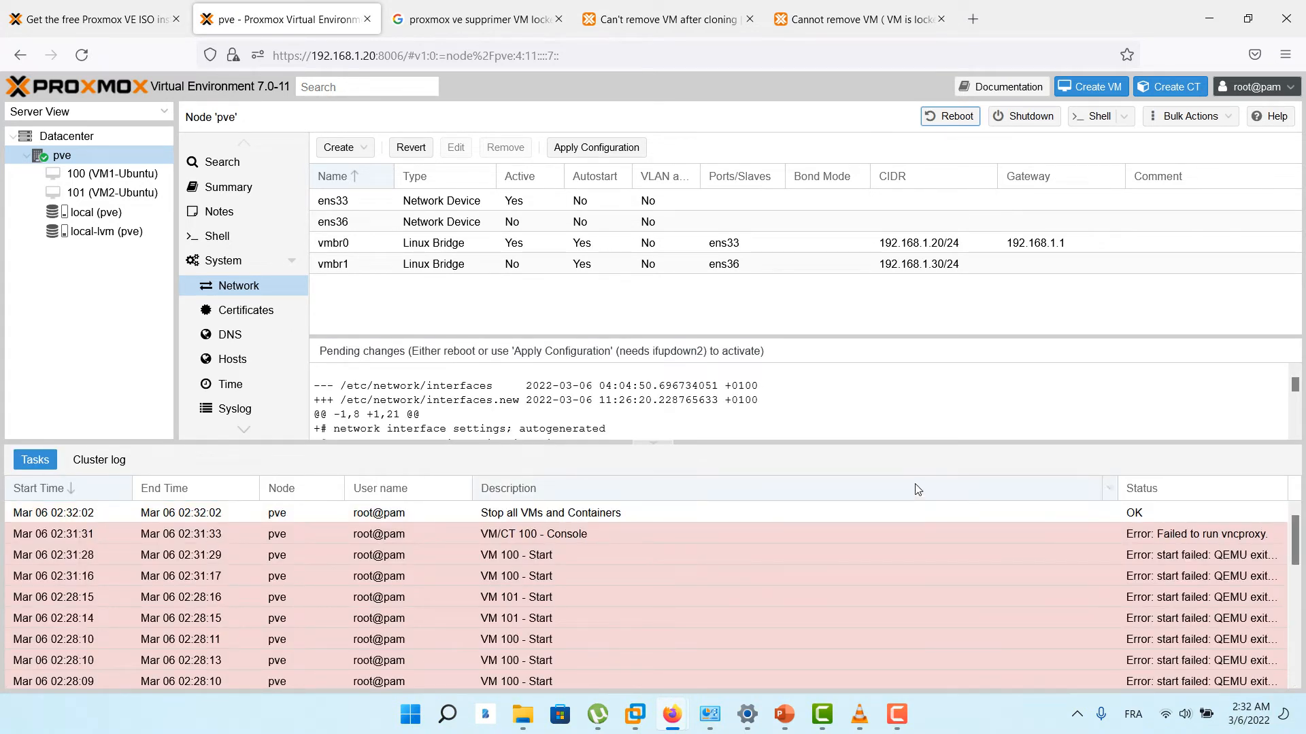
mouse_move(737, 443)
mouse_down()
mouse_move(765, 540)
mouse_move(760, 451)
mouse_up()
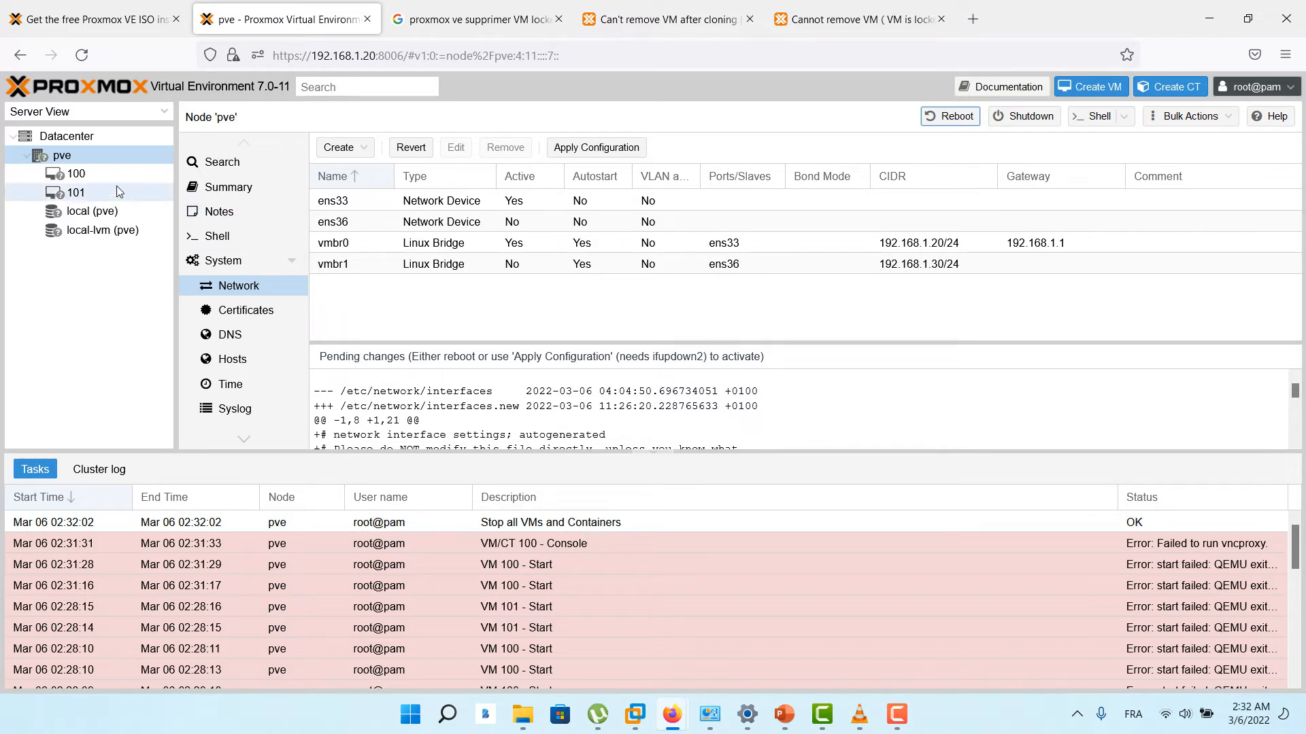
click(377, 313)
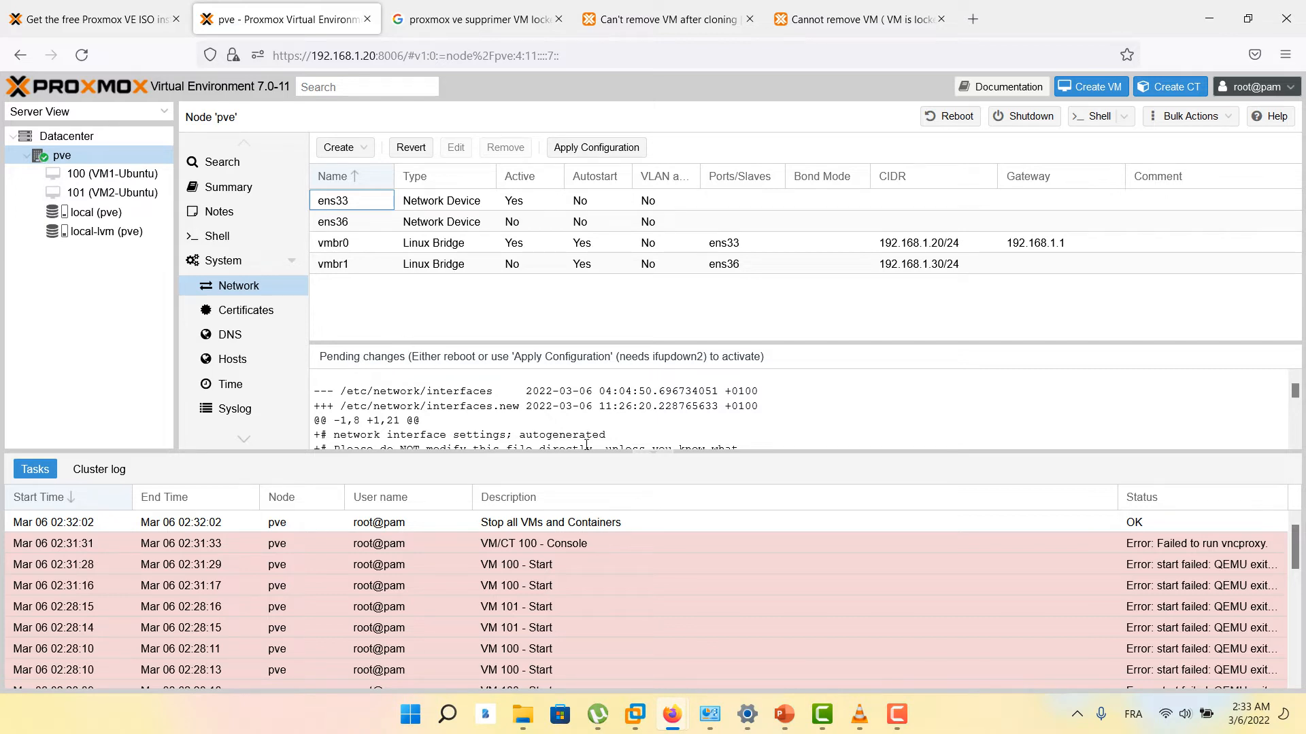
click(641, 459)
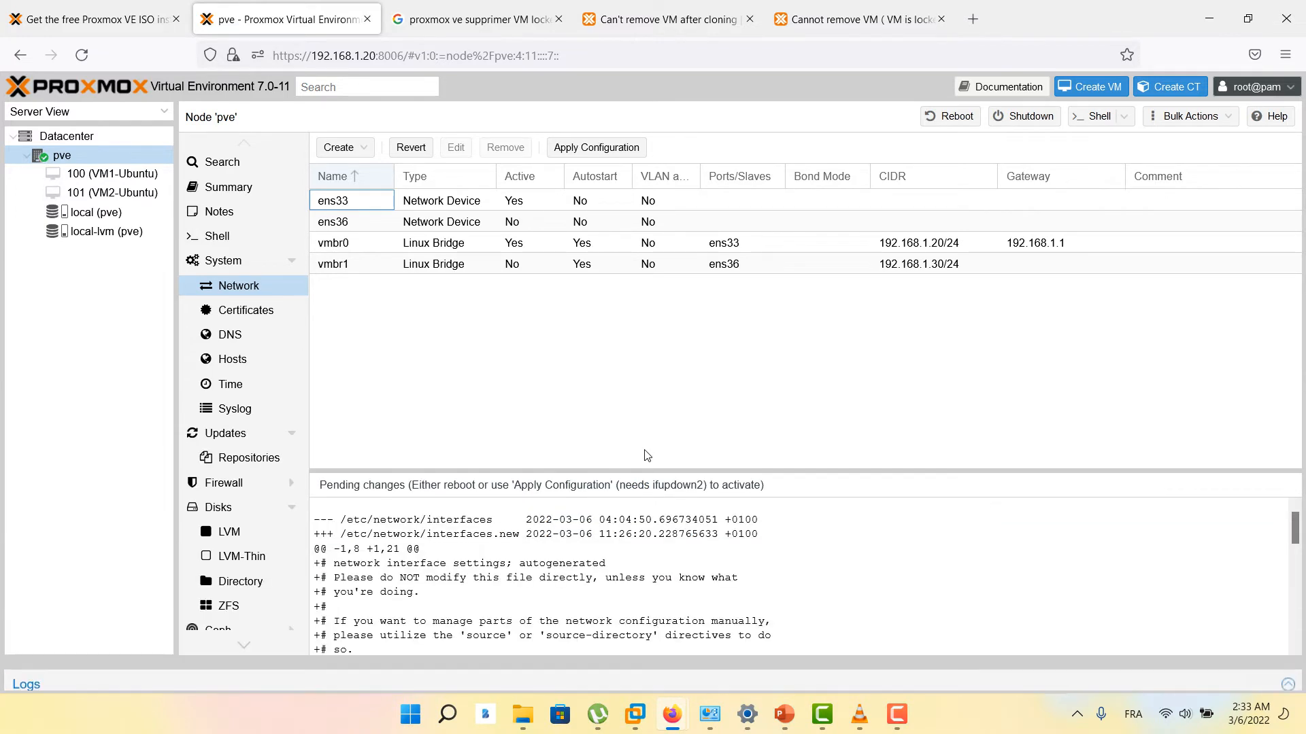
click(571, 367)
click(81, 56)
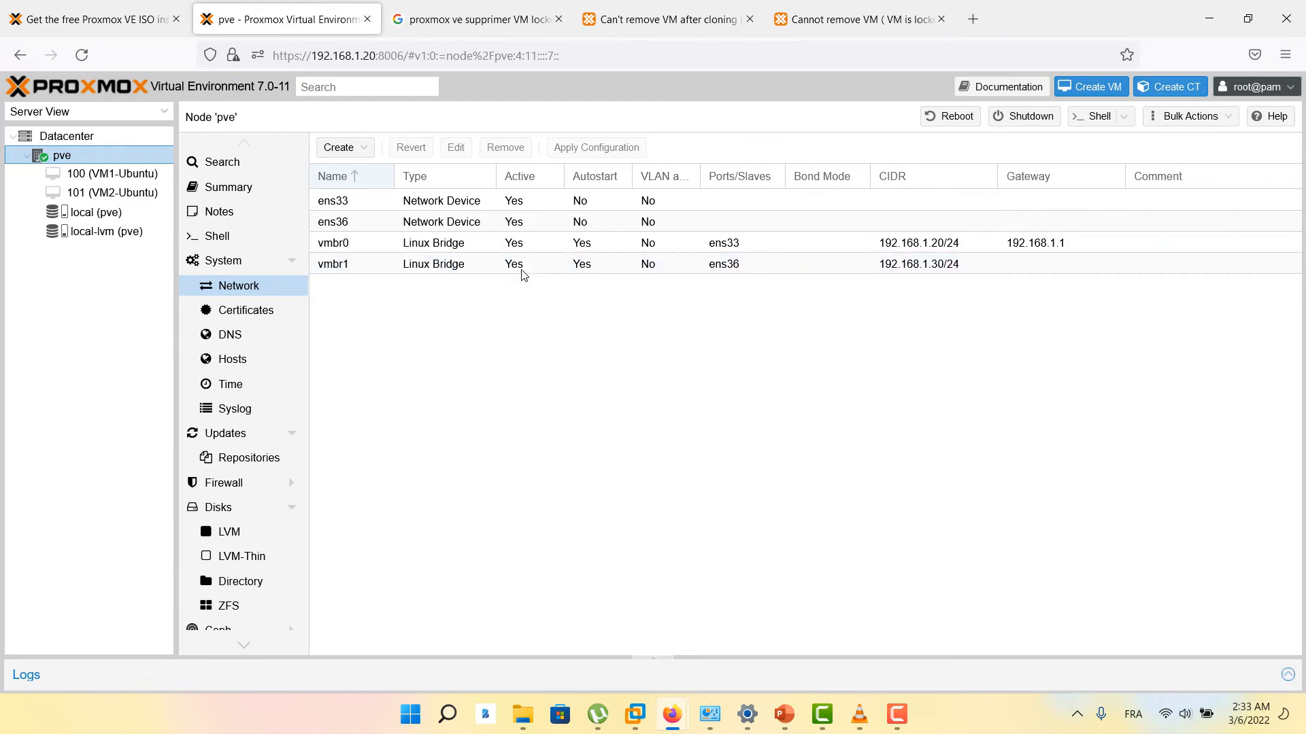
Start VM1-Ubuntu, open its noVNC console, and move the console window clear of the server tree.
click(116, 170)
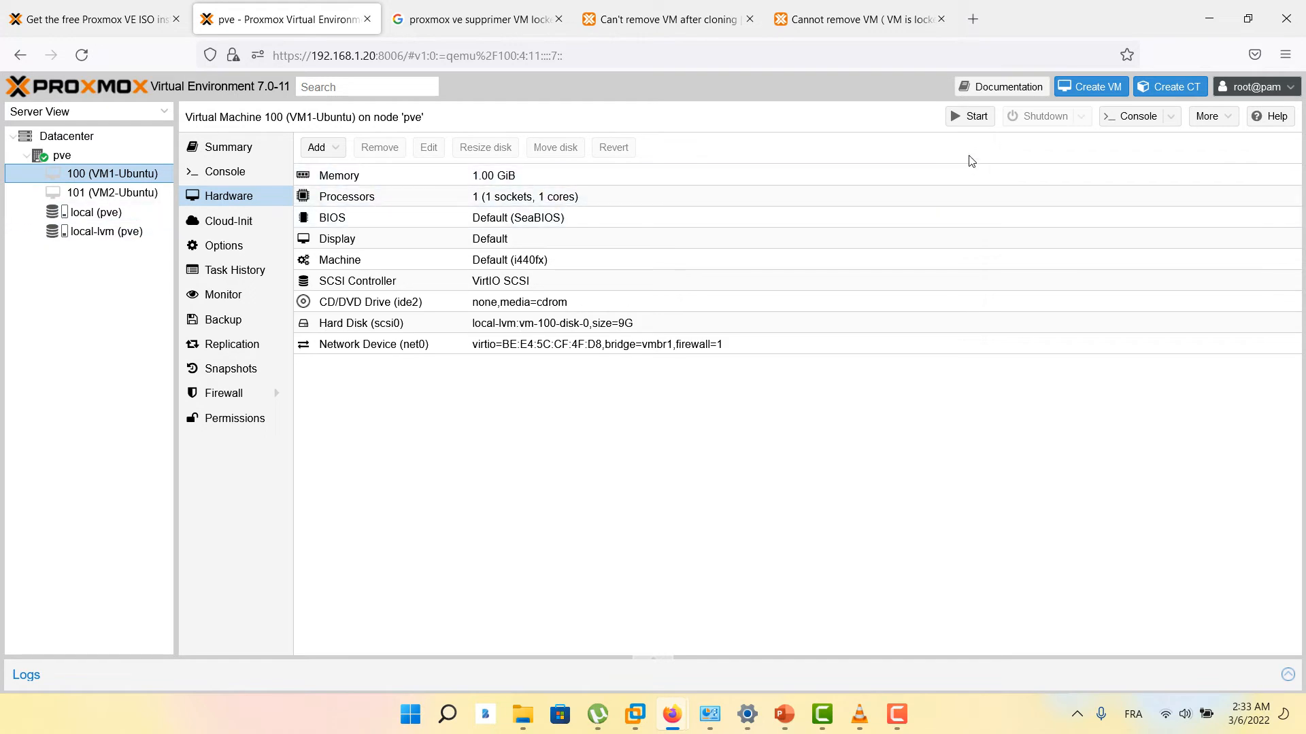
click(974, 118)
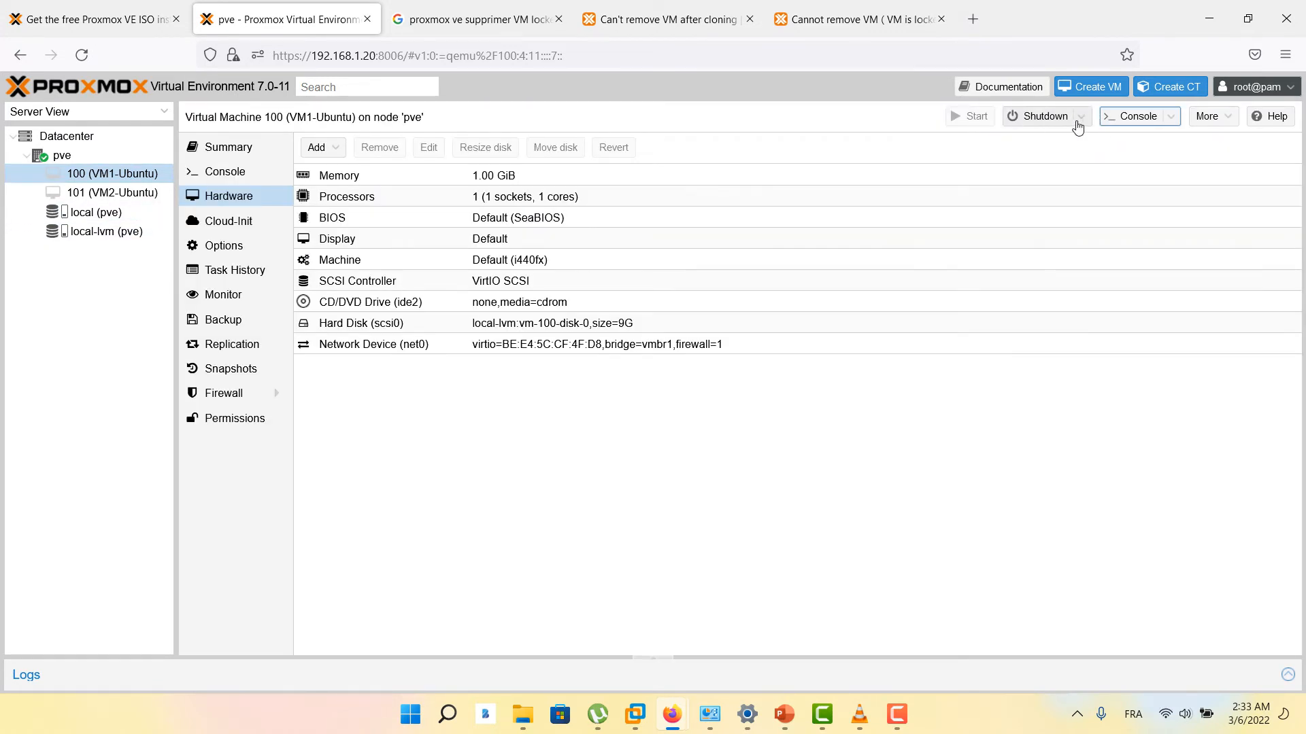
click(1112, 120)
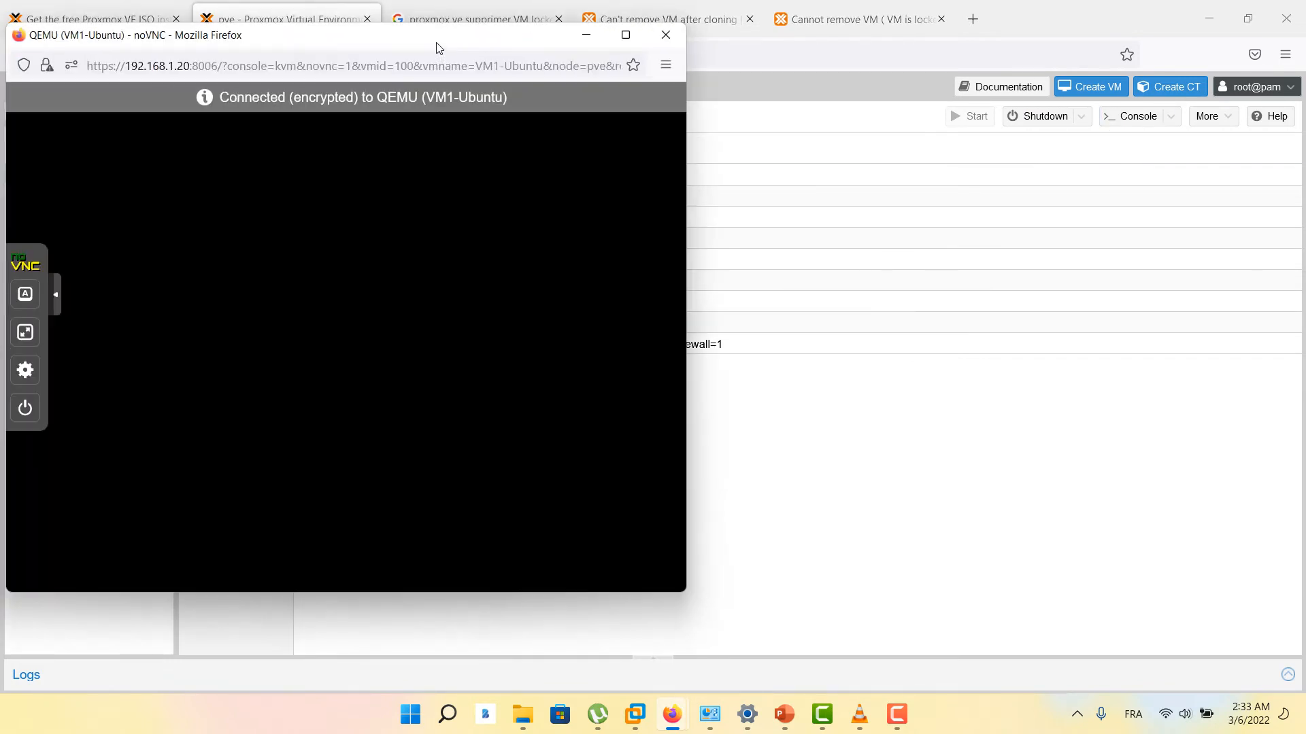
drag(437, 43, 440, 96)
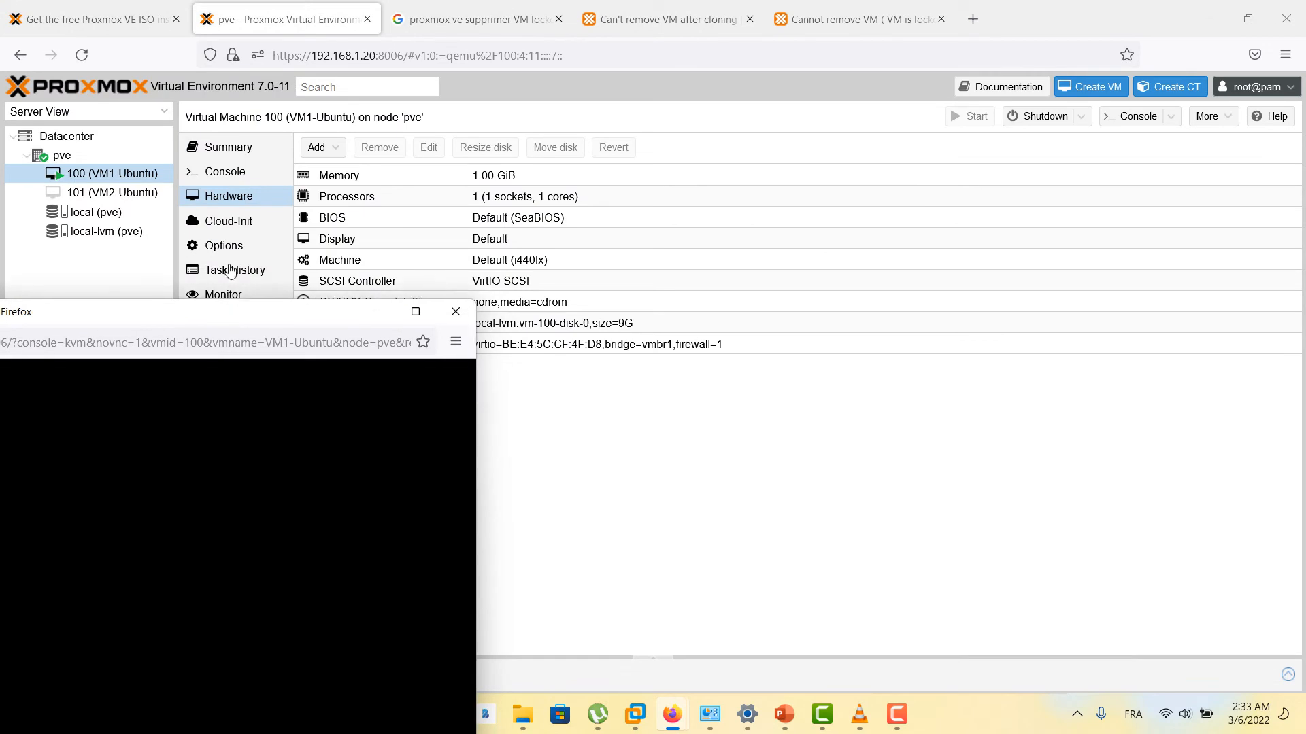
Start VM2-Ubuntu, open its noVNC console, and move that console window aside.
click(112, 192)
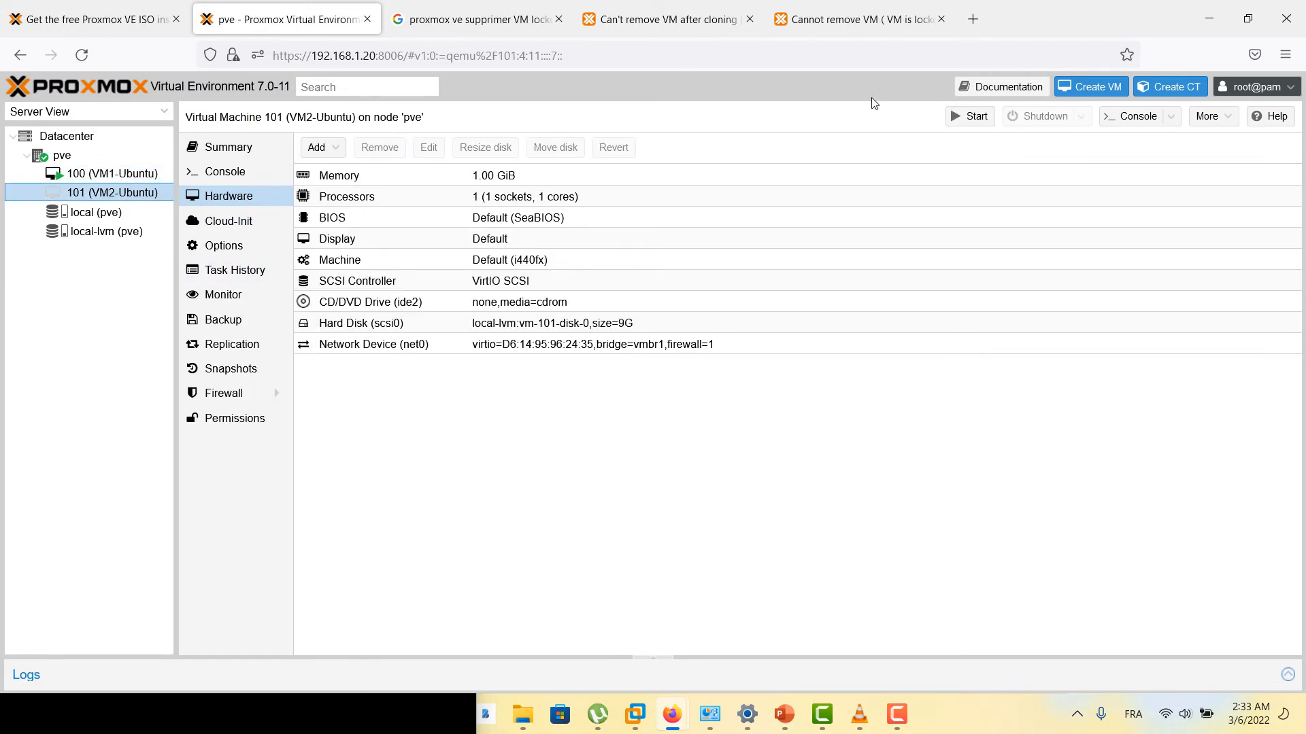
click(970, 119)
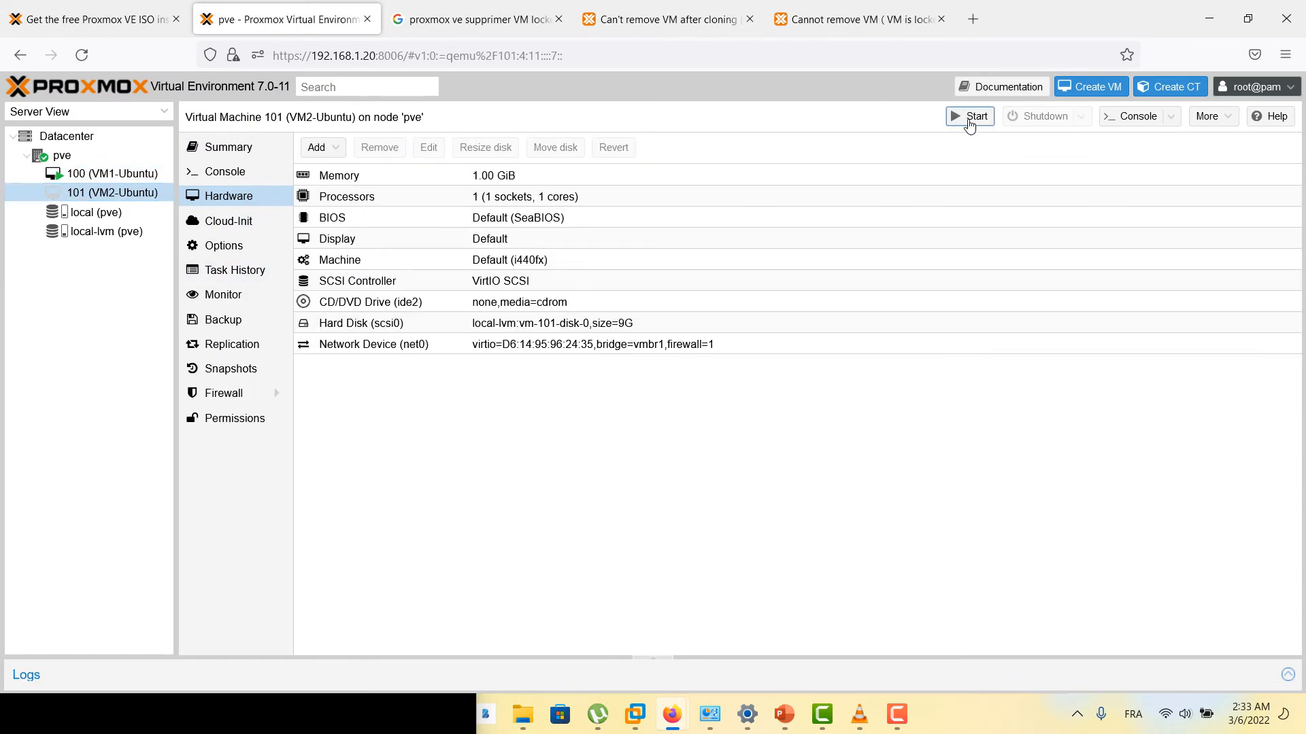
click(1120, 124)
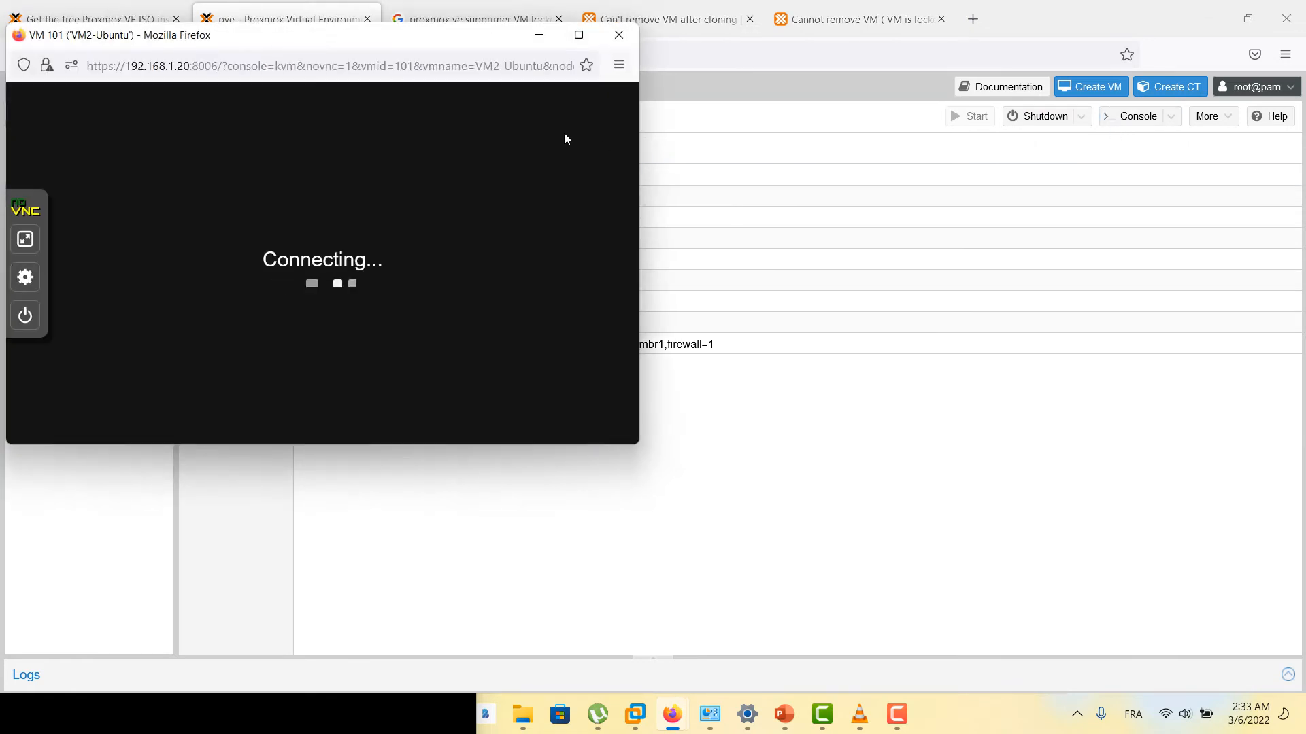
drag(408, 50, 933, 159)
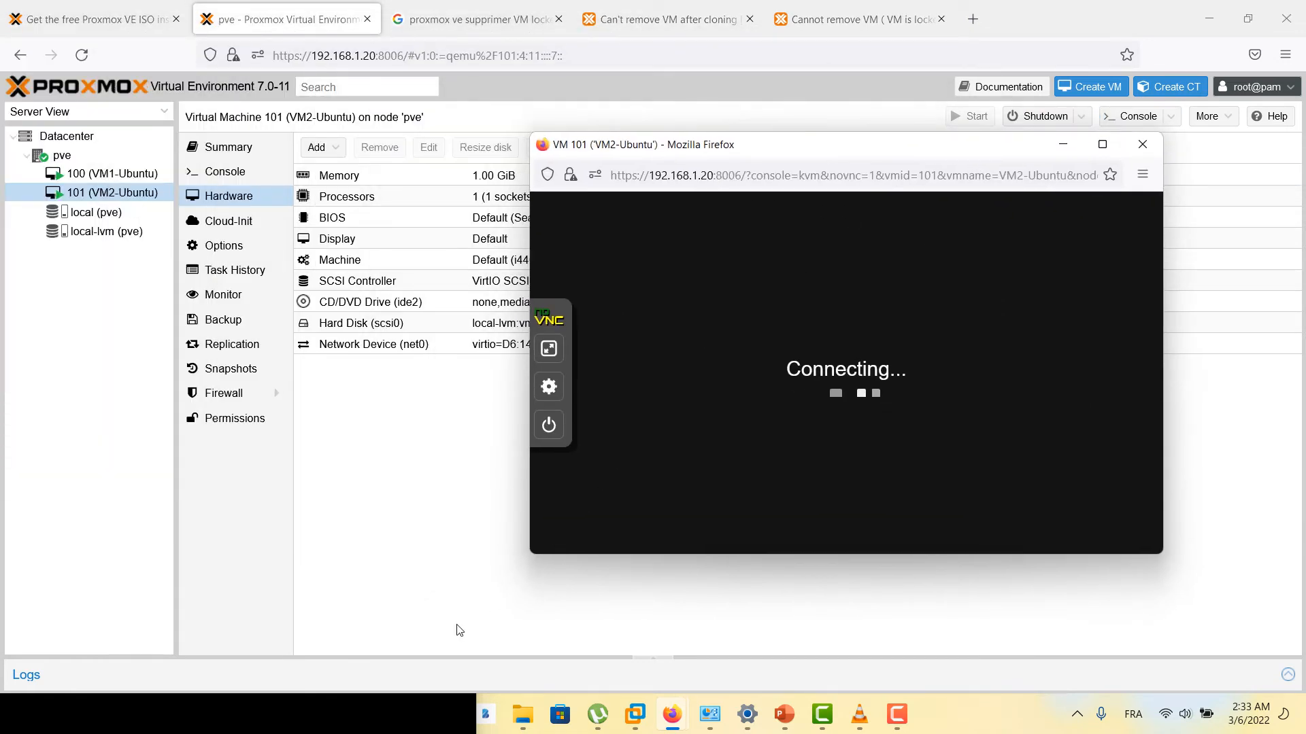
Arrange the VM1-Ubuntu and VM2-Ubuntu console windows side by side.
click(369, 716)
drag(278, 317, 486, 89)
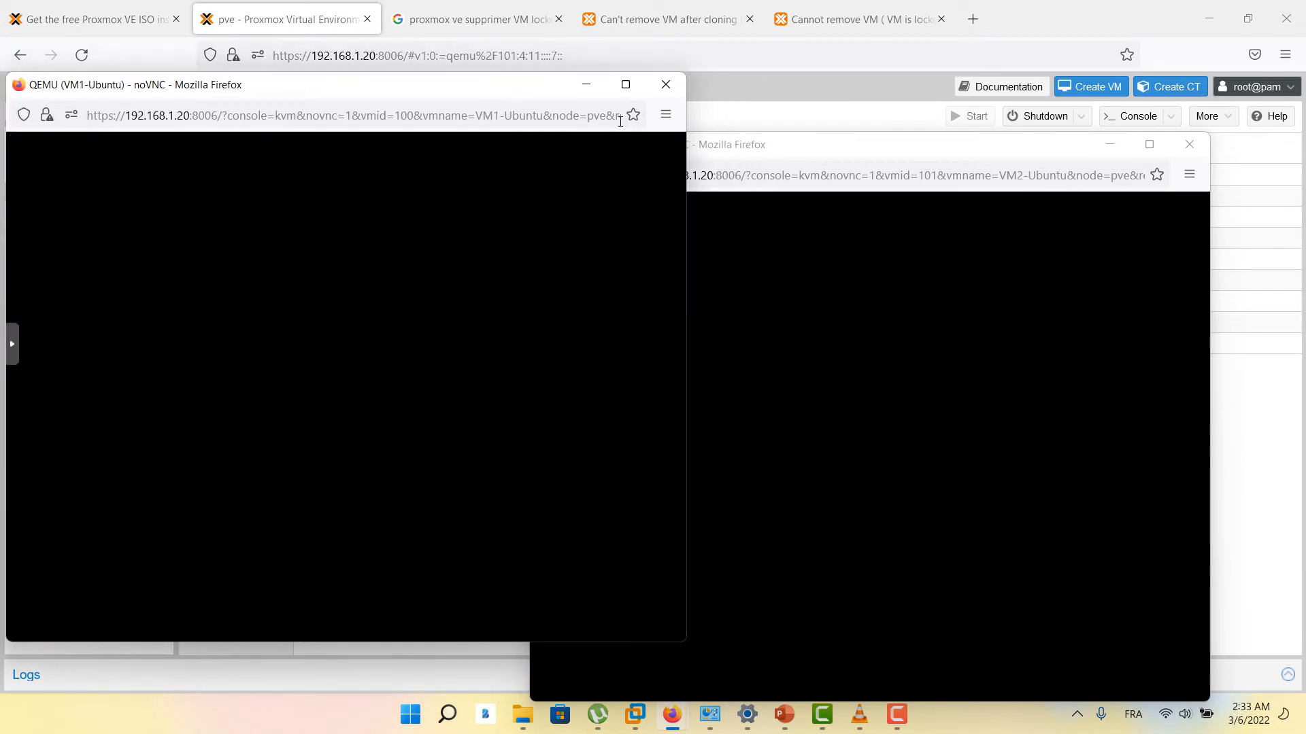
drag(816, 144, 957, 43)
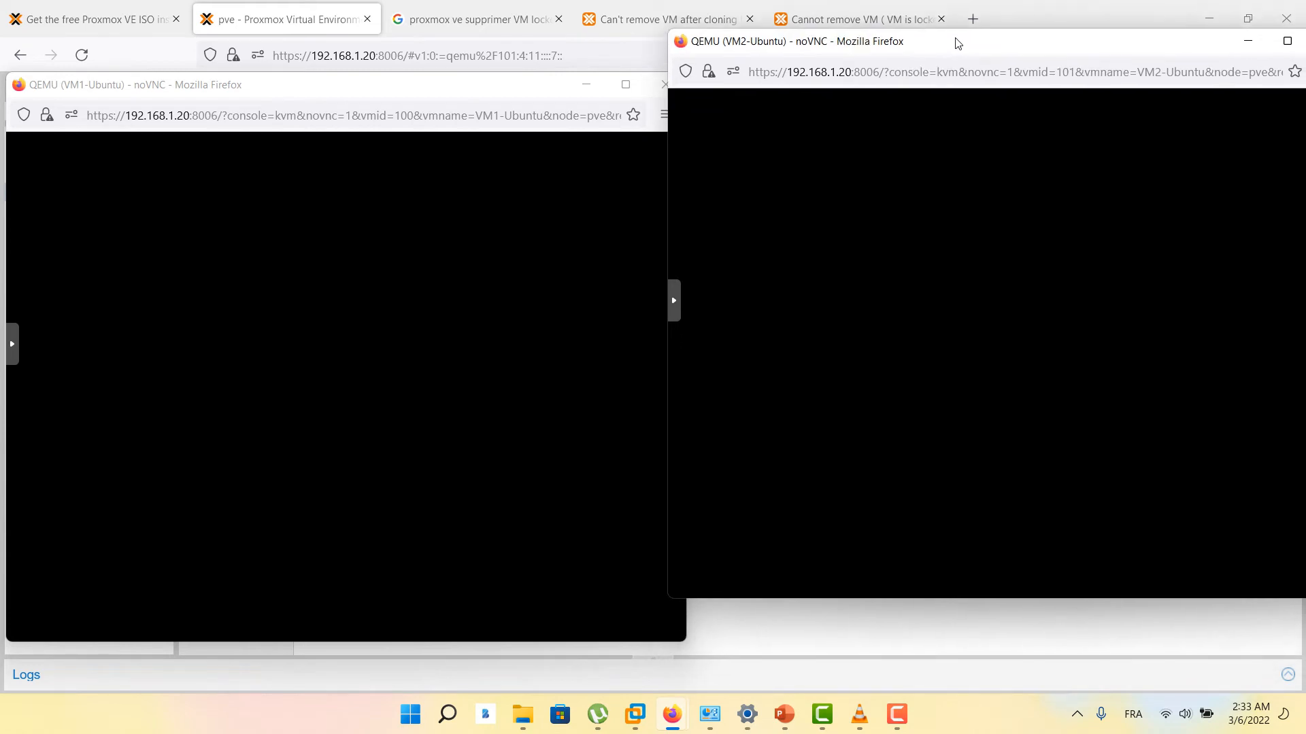
drag(486, 74, 478, 42)
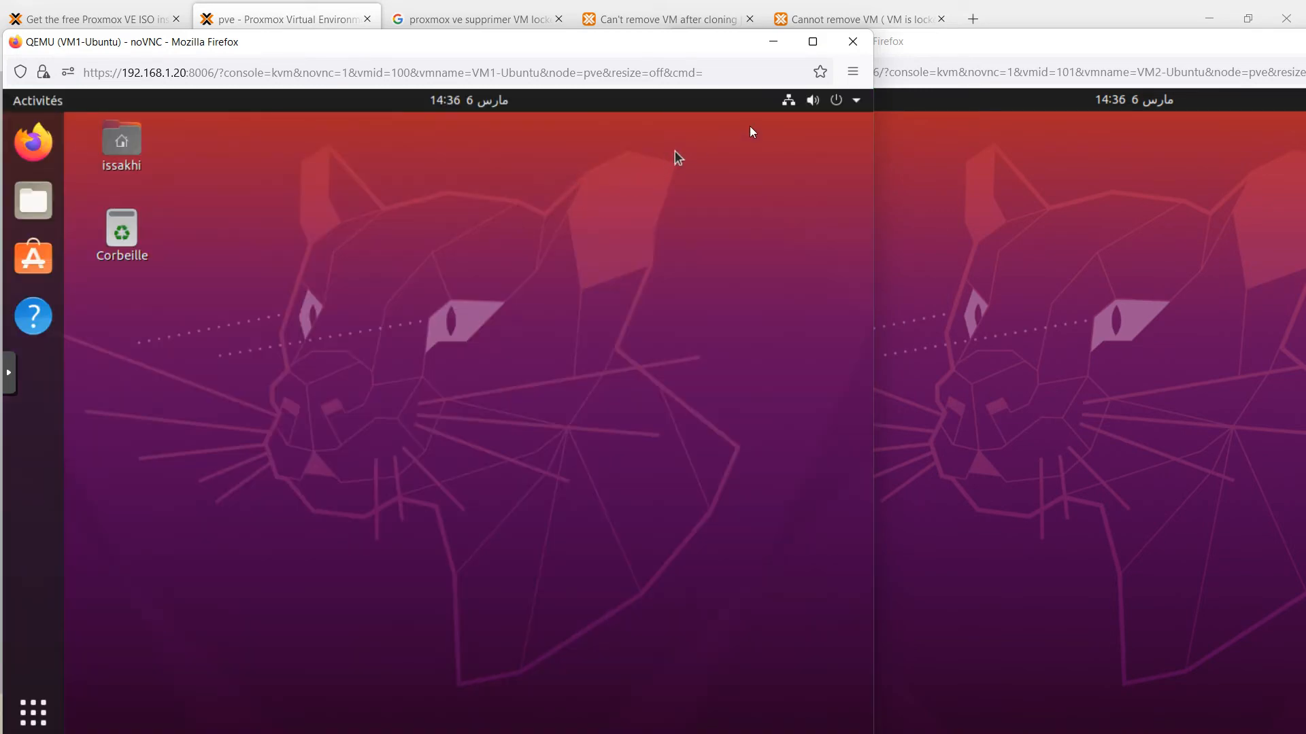
Open the wired network settings (Paramètres filaire) inside VM1-Ubuntu and shift its console window to expose the connection options.
click(789, 101)
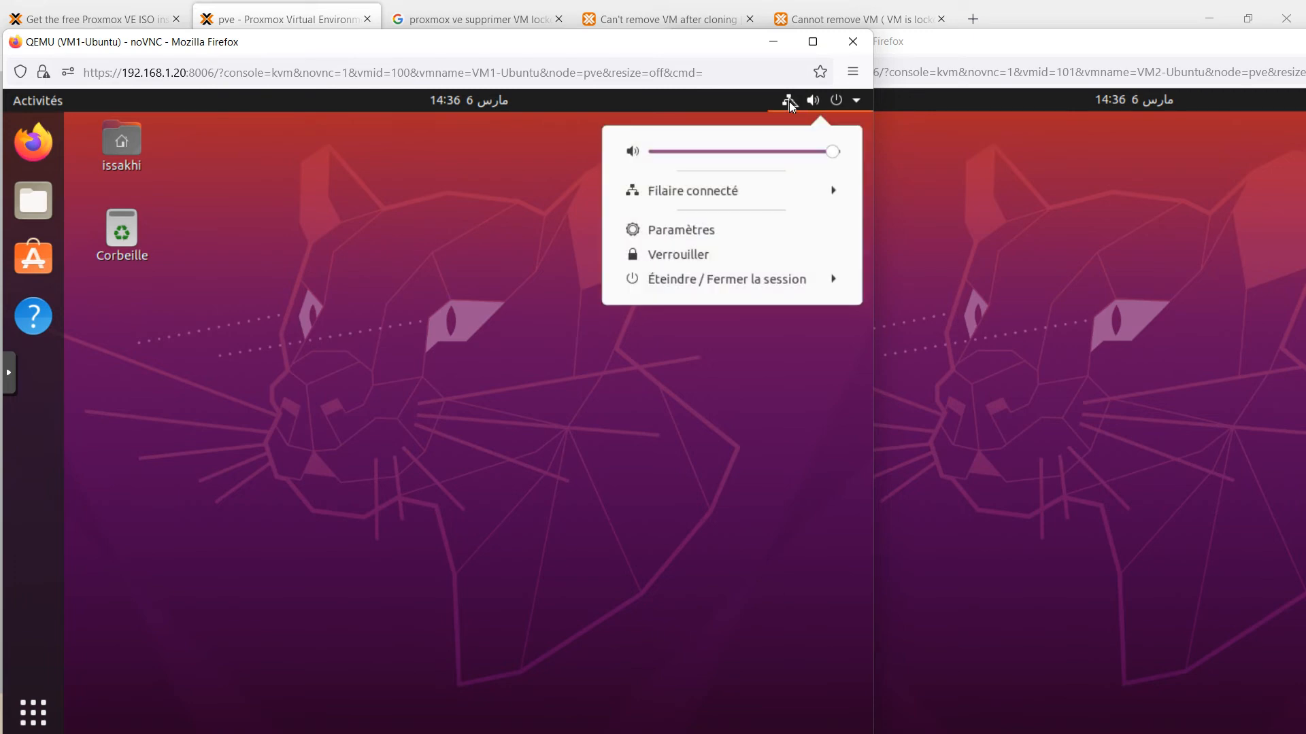
click(720, 197)
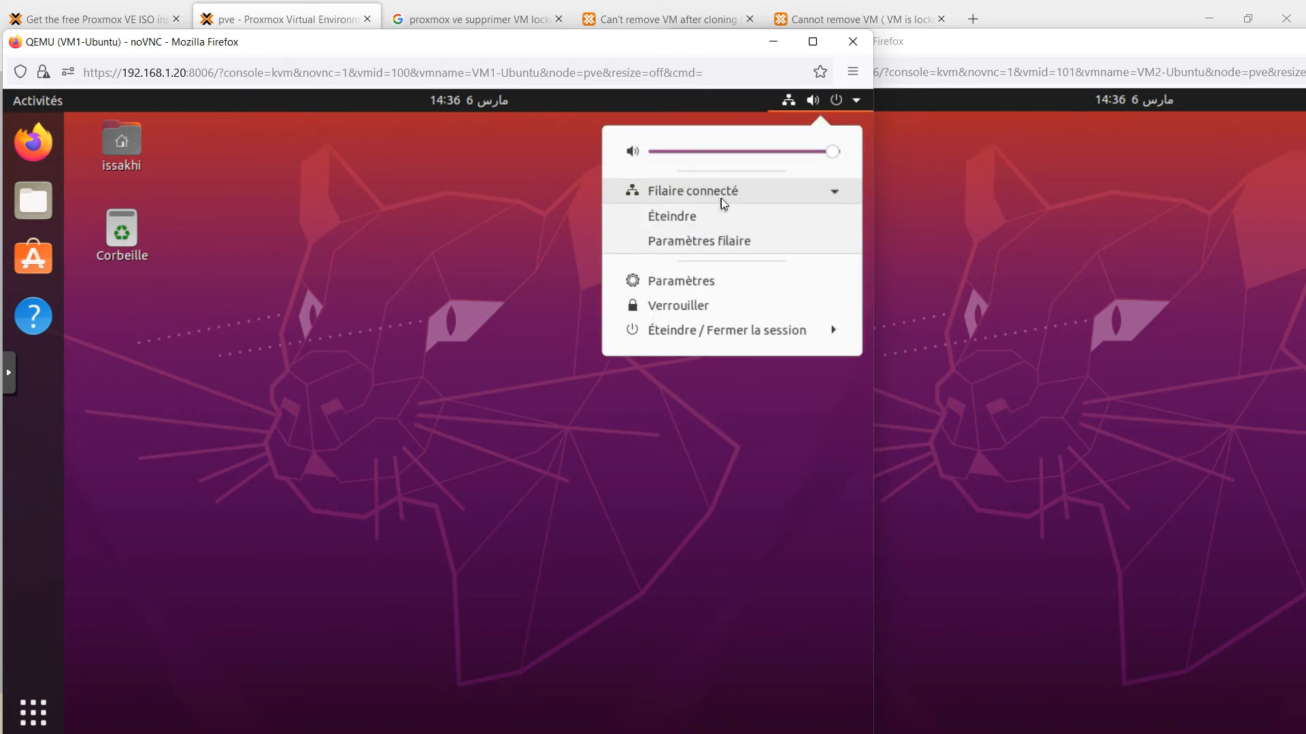
click(712, 245)
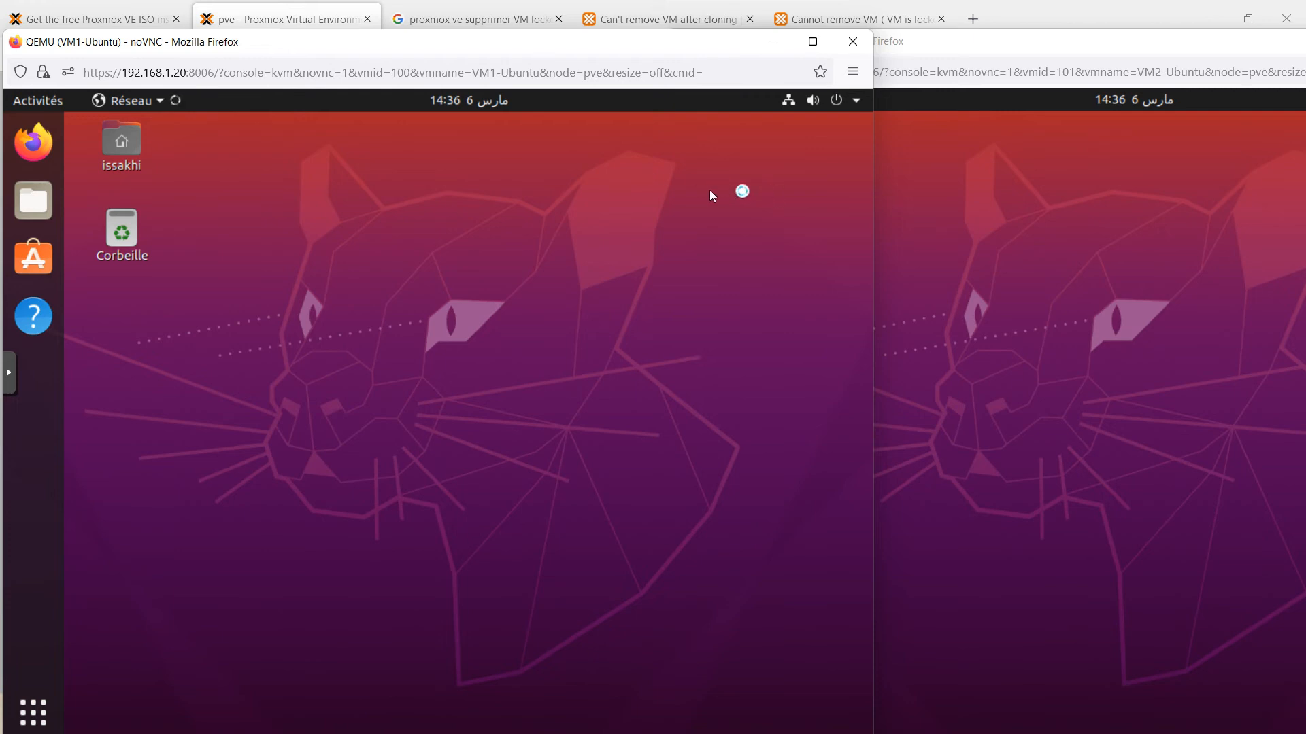
click(1035, 205)
drag(845, 200, 614, 191)
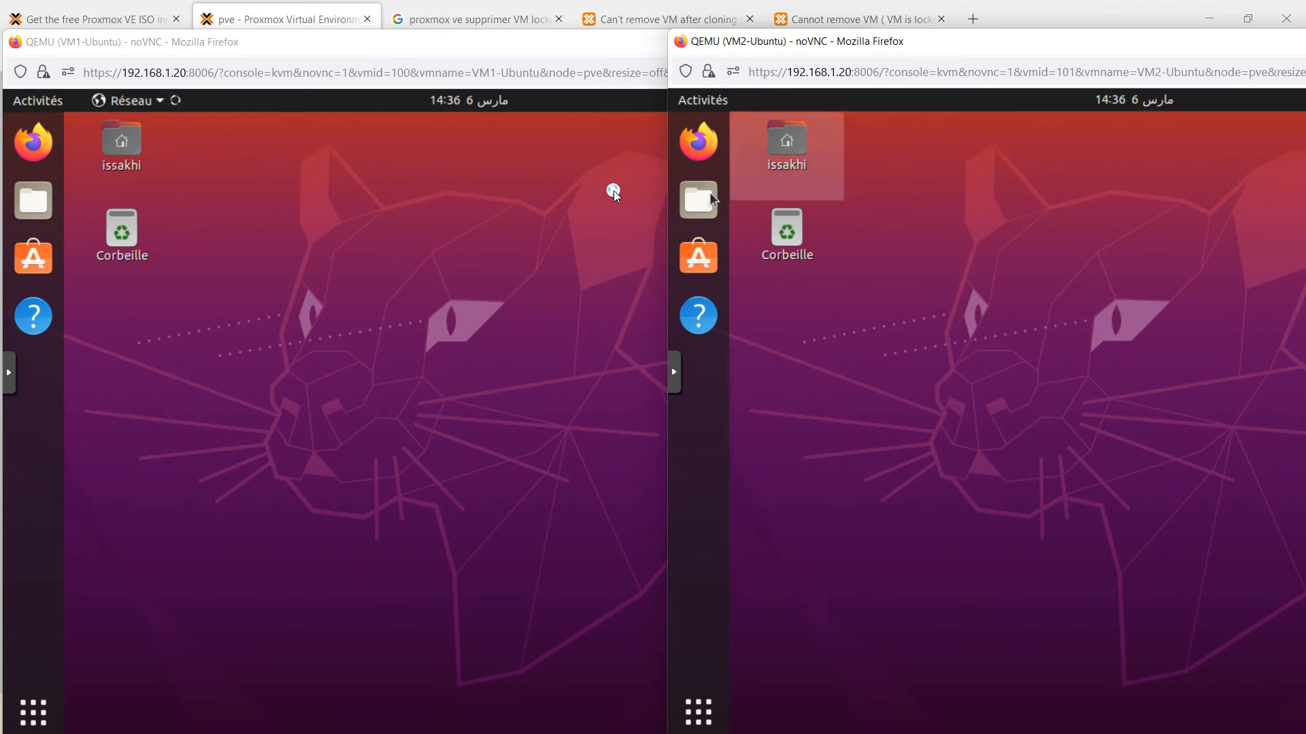
click(612, 189)
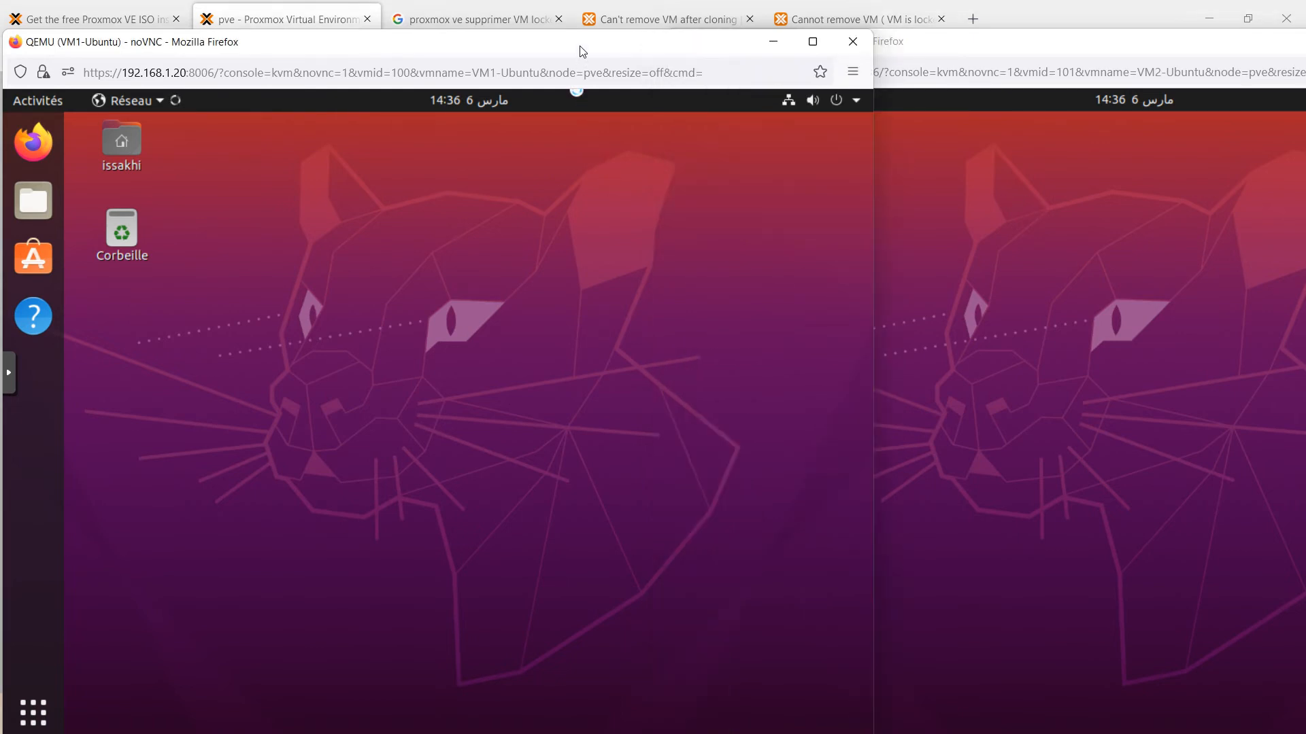
drag(583, 51, 516, 49)
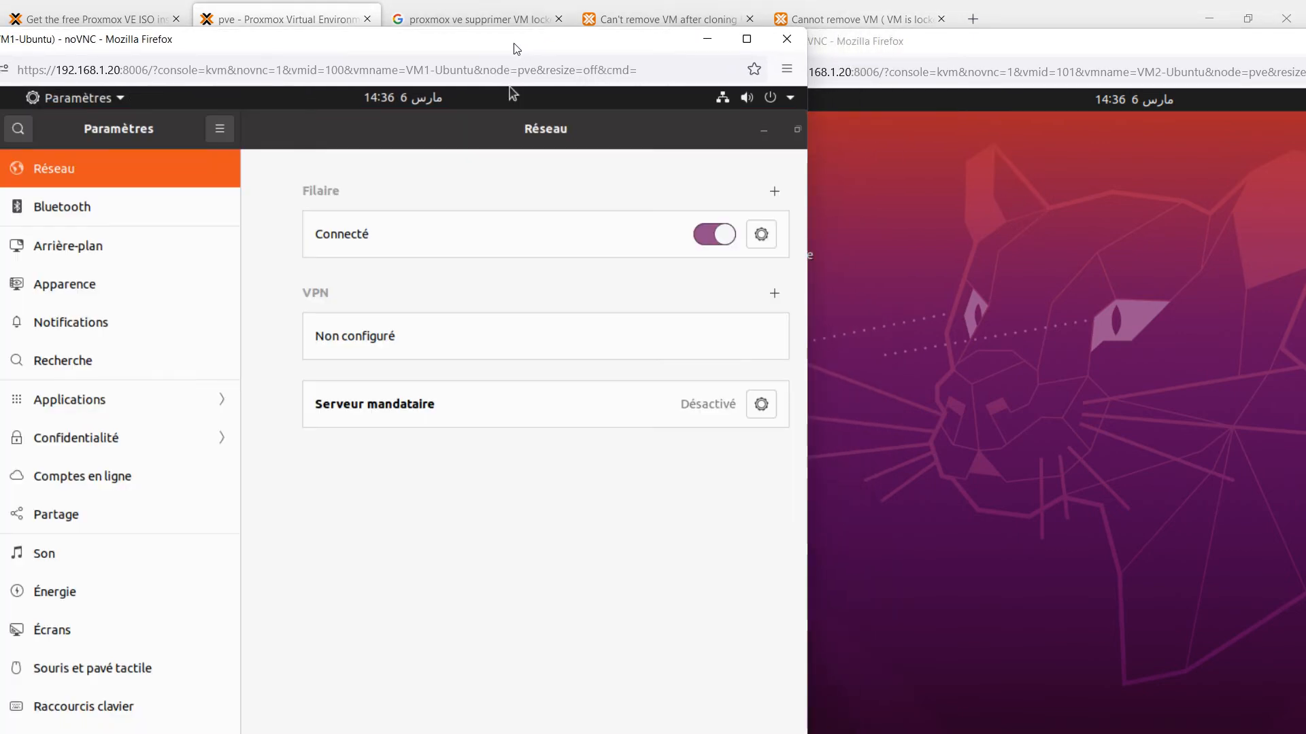
Set VM1-Ubuntu's wired IPv4 method to Manuel with address 10.0.0.1 and netmask 255.0.0.0, apply it, and toggle the wired connection.
click(734, 238)
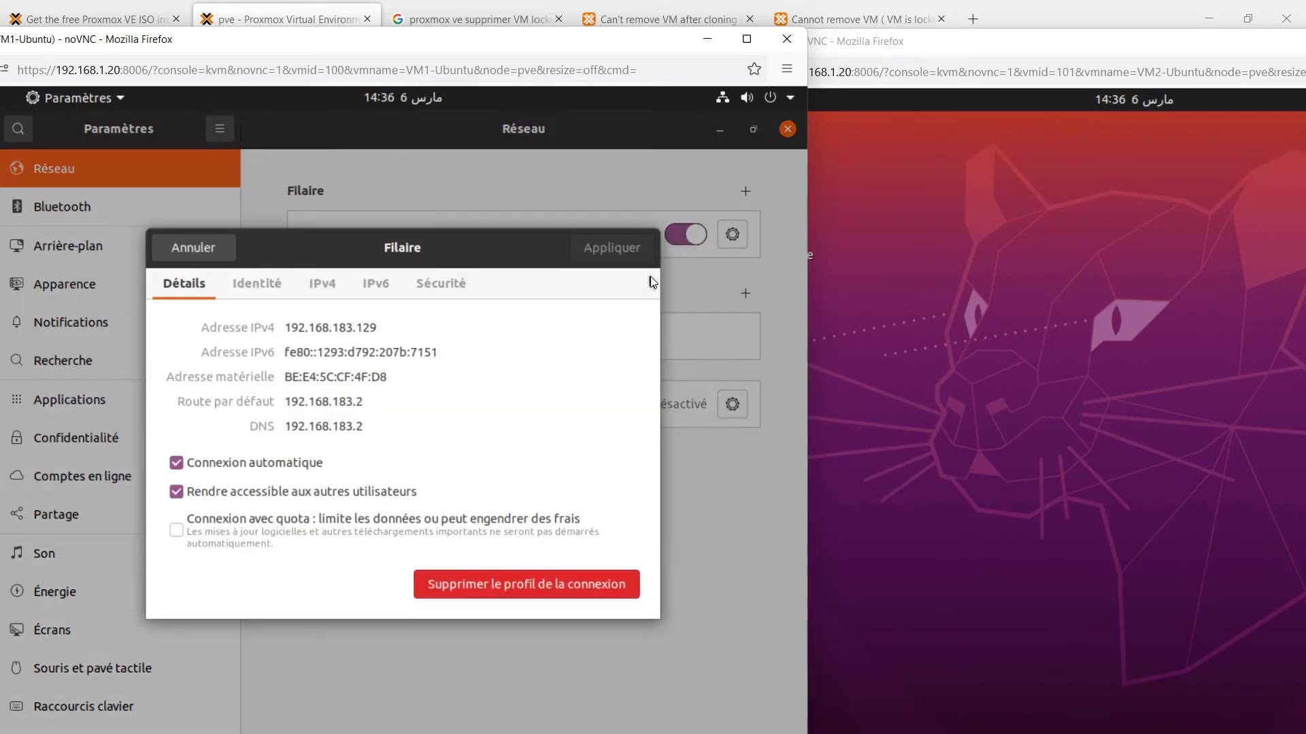
click(322, 286)
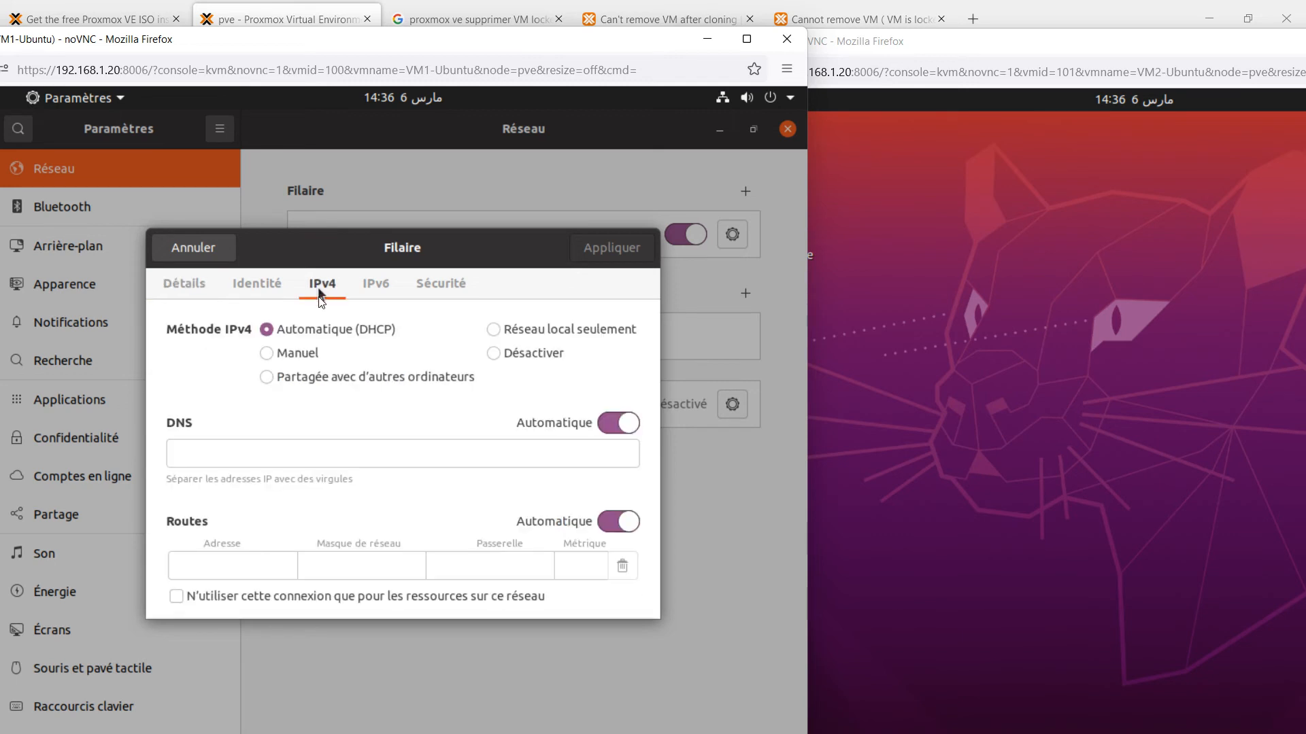
click(295, 351)
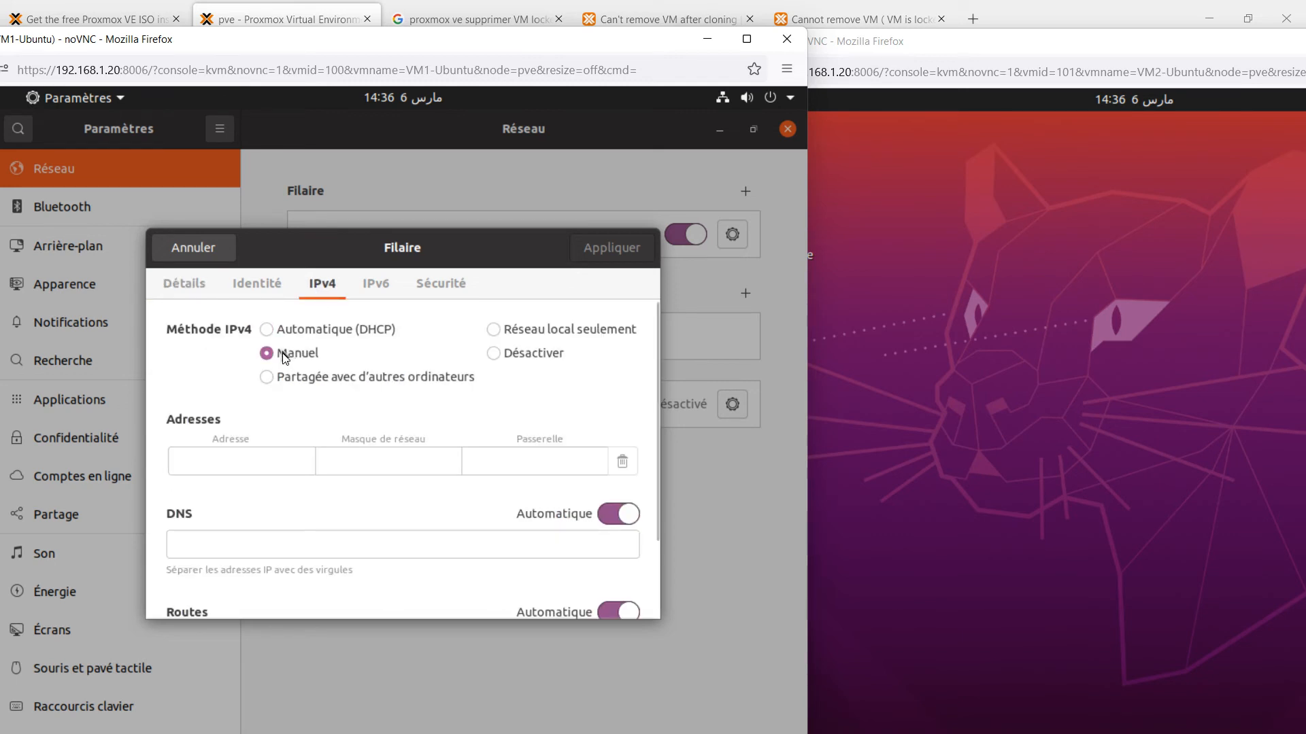
click(235, 461)
text(10.0.0.1)
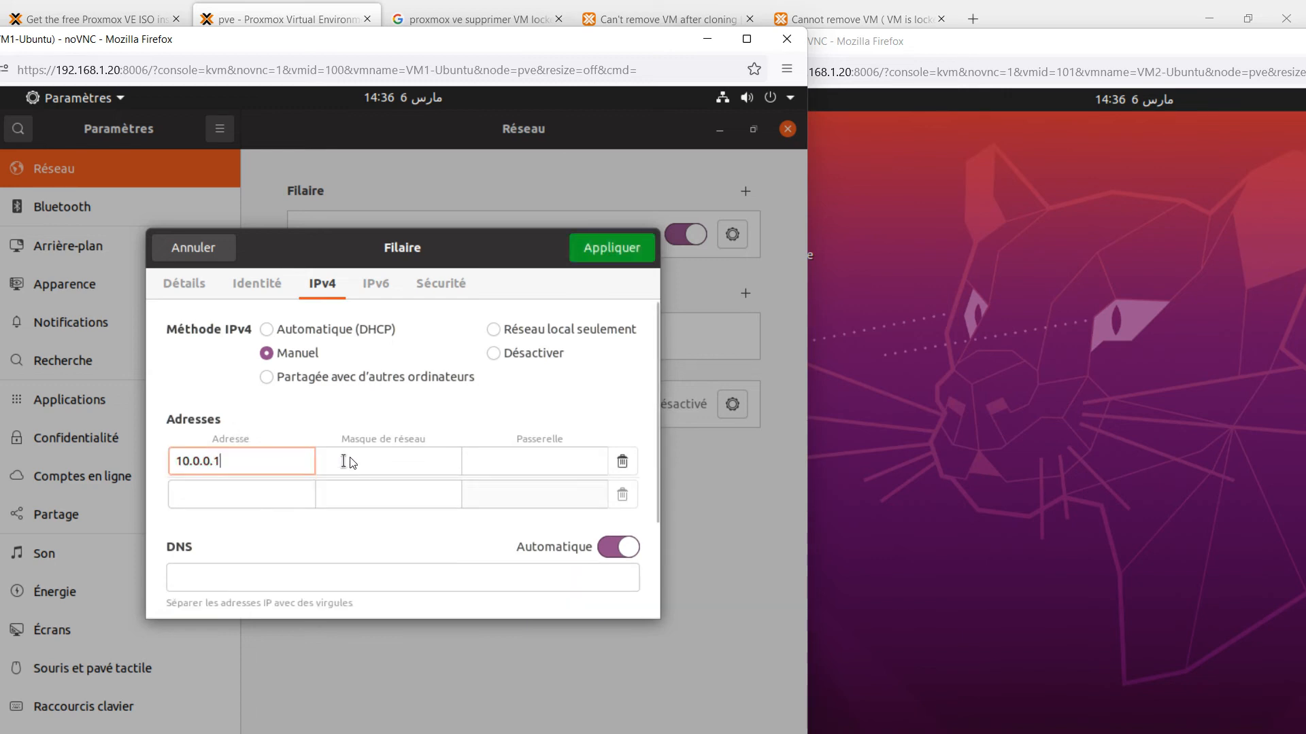
click(352, 463)
text(255)
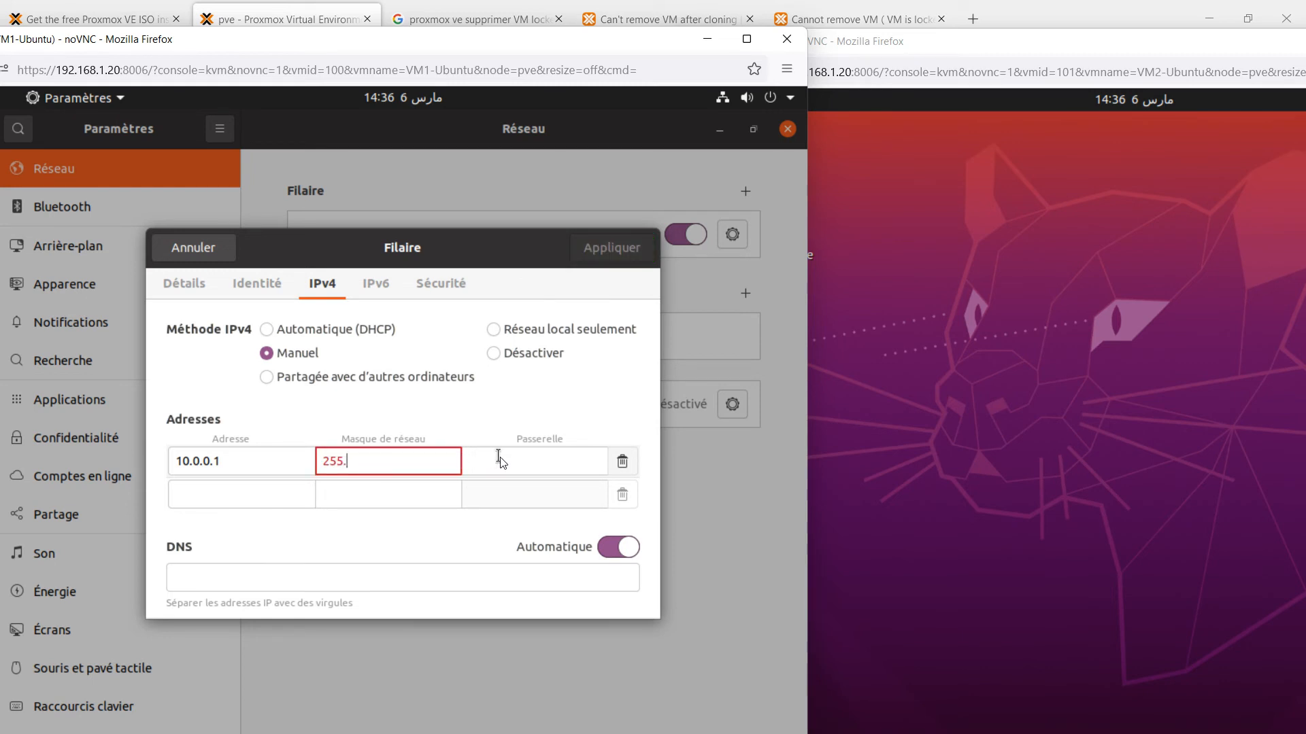
text(.0.0.)
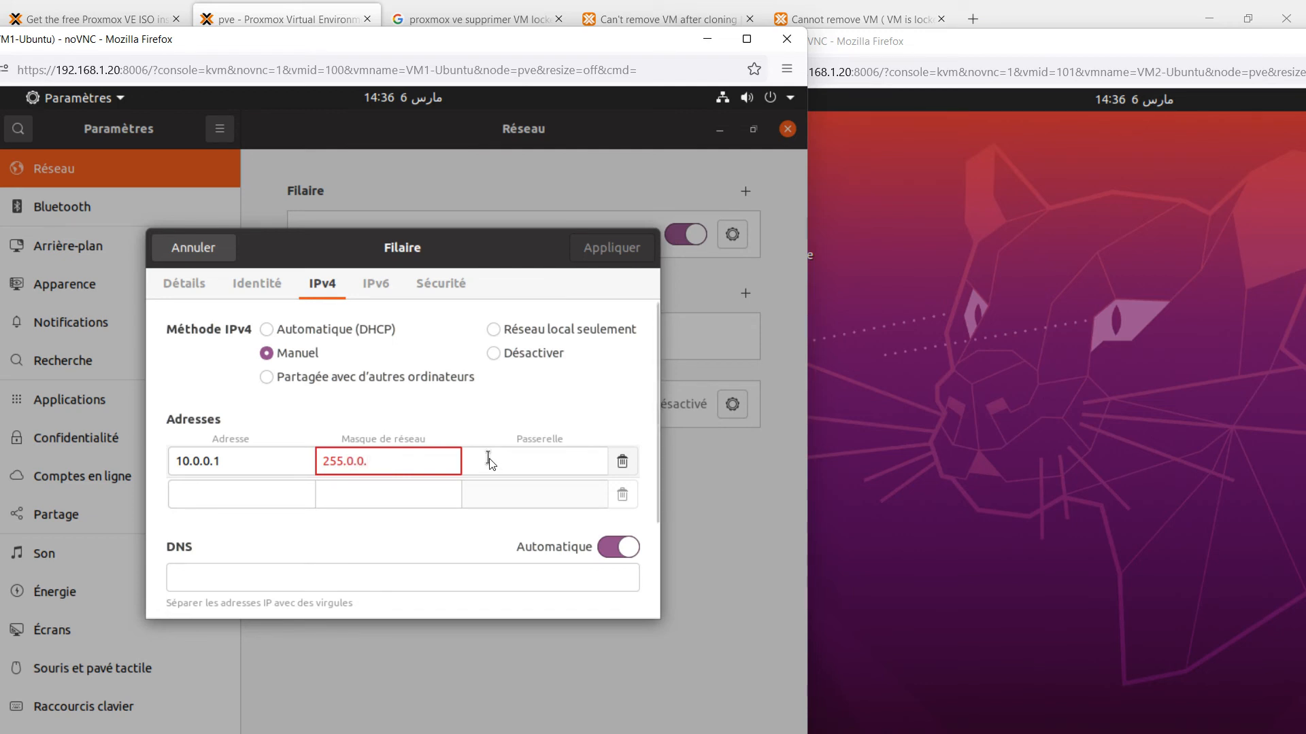
text(0)
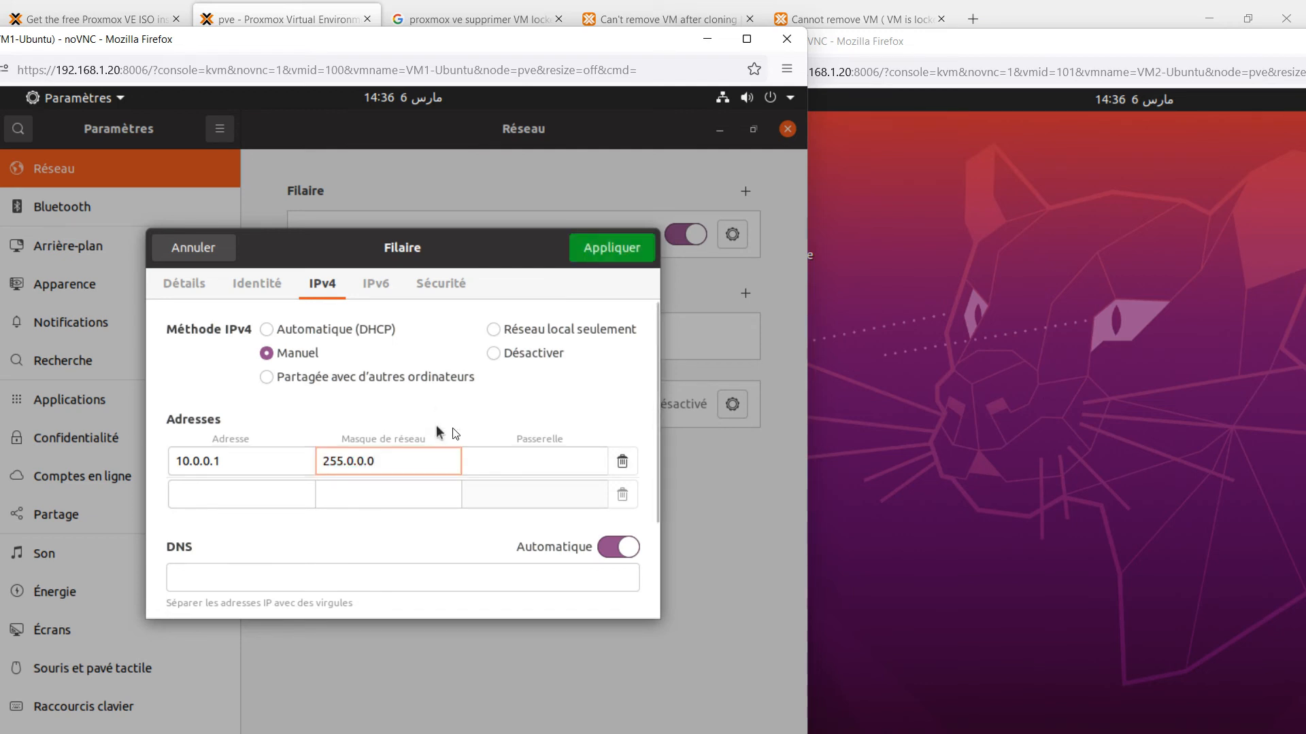
click(596, 255)
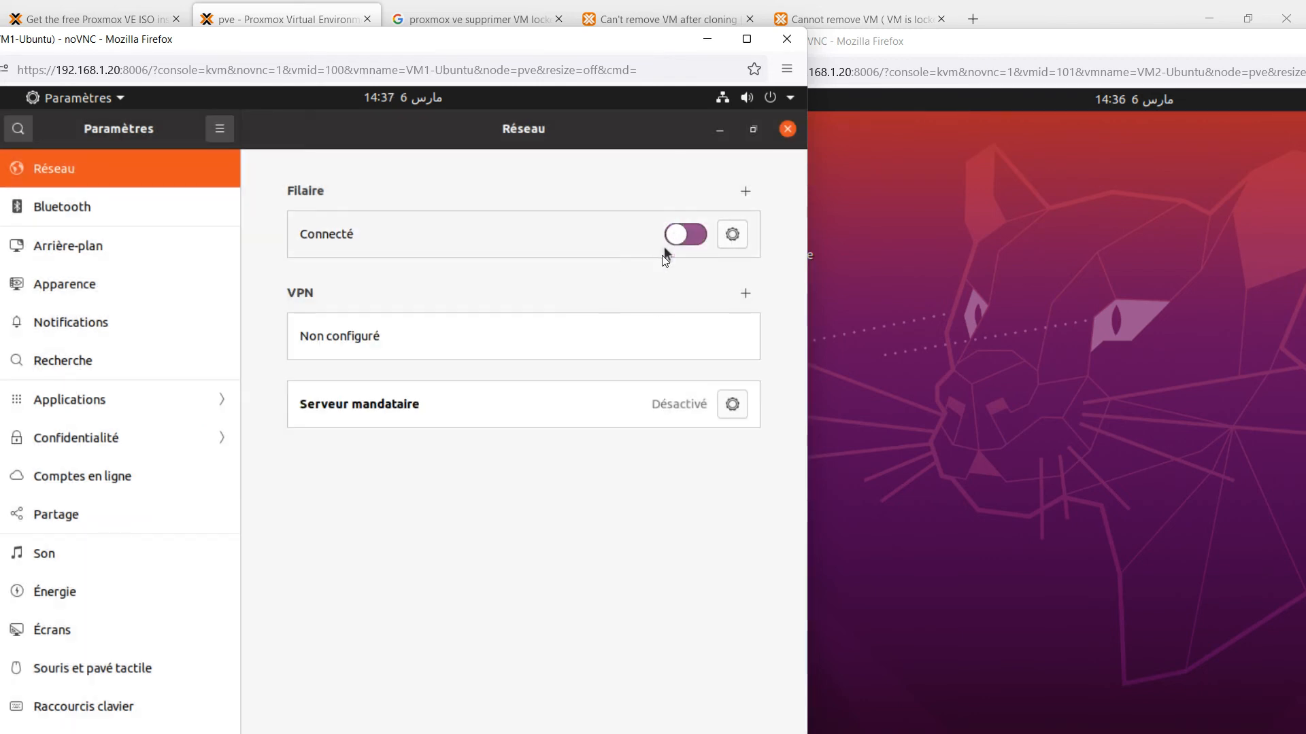
click(693, 238)
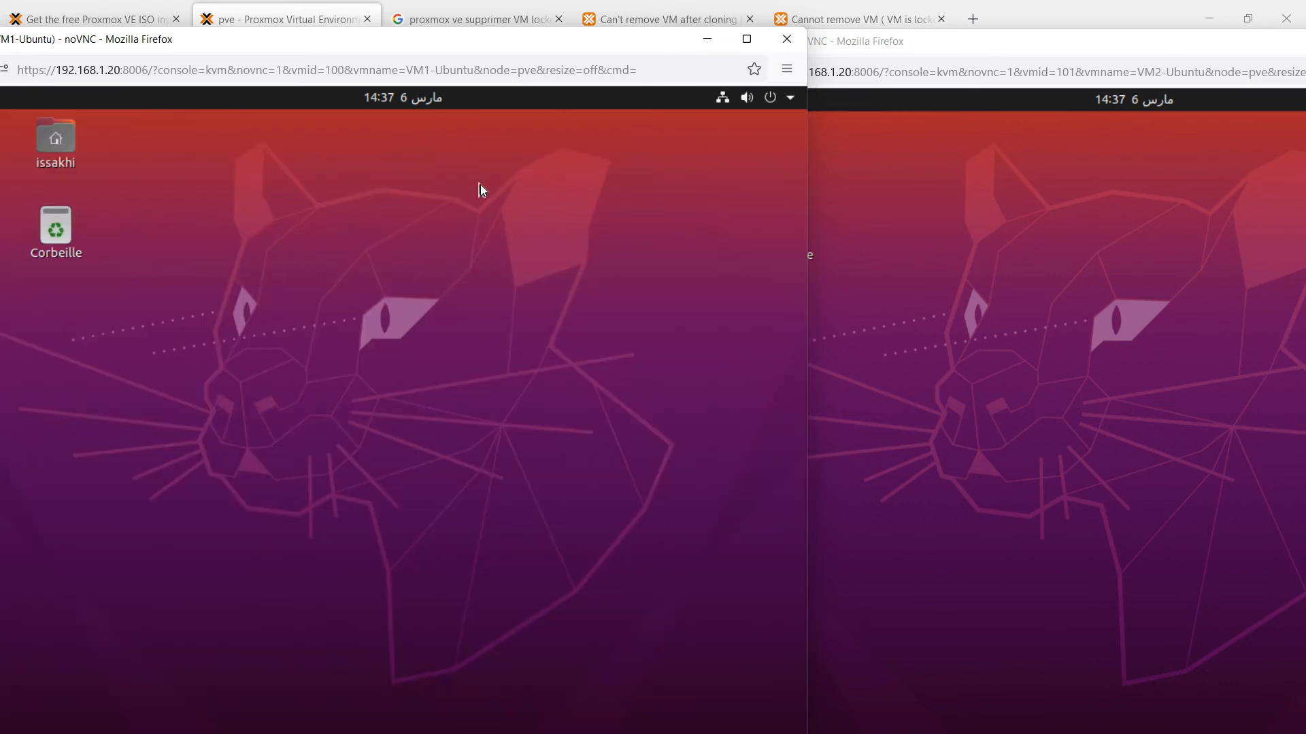
right_click(480, 187)
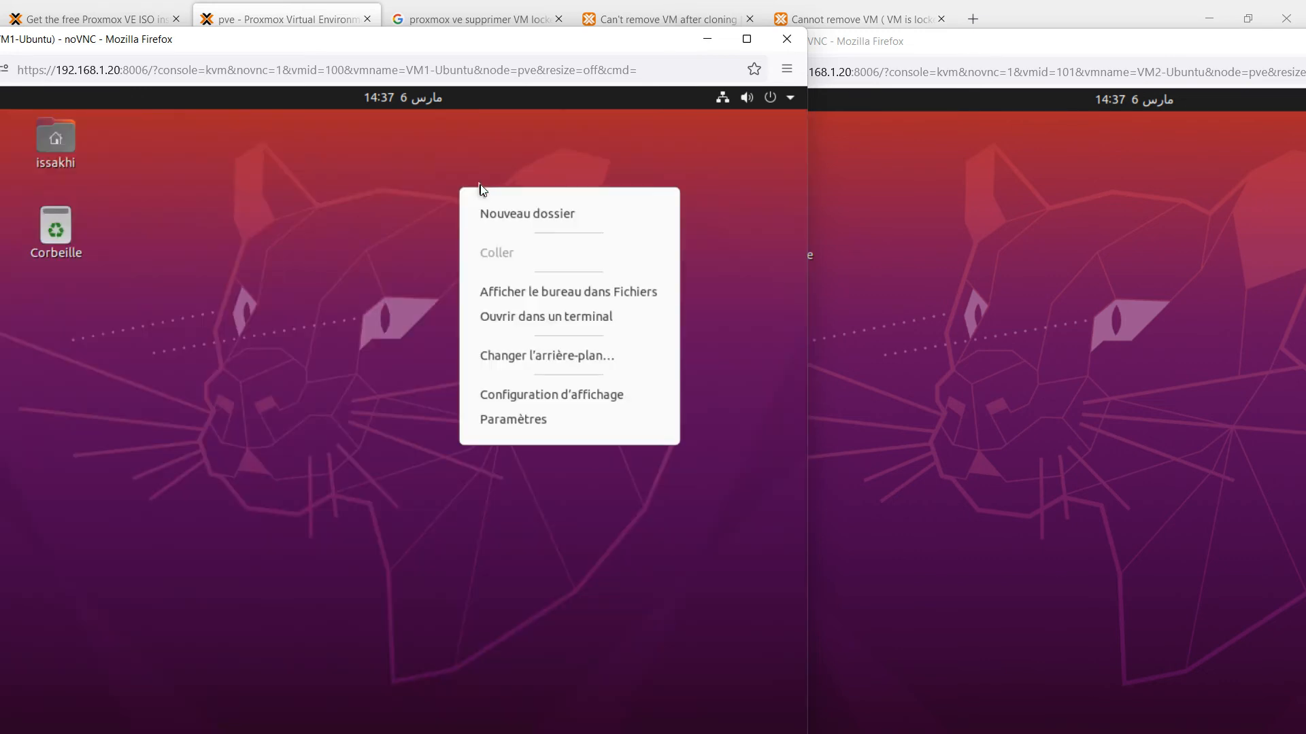
click(527, 318)
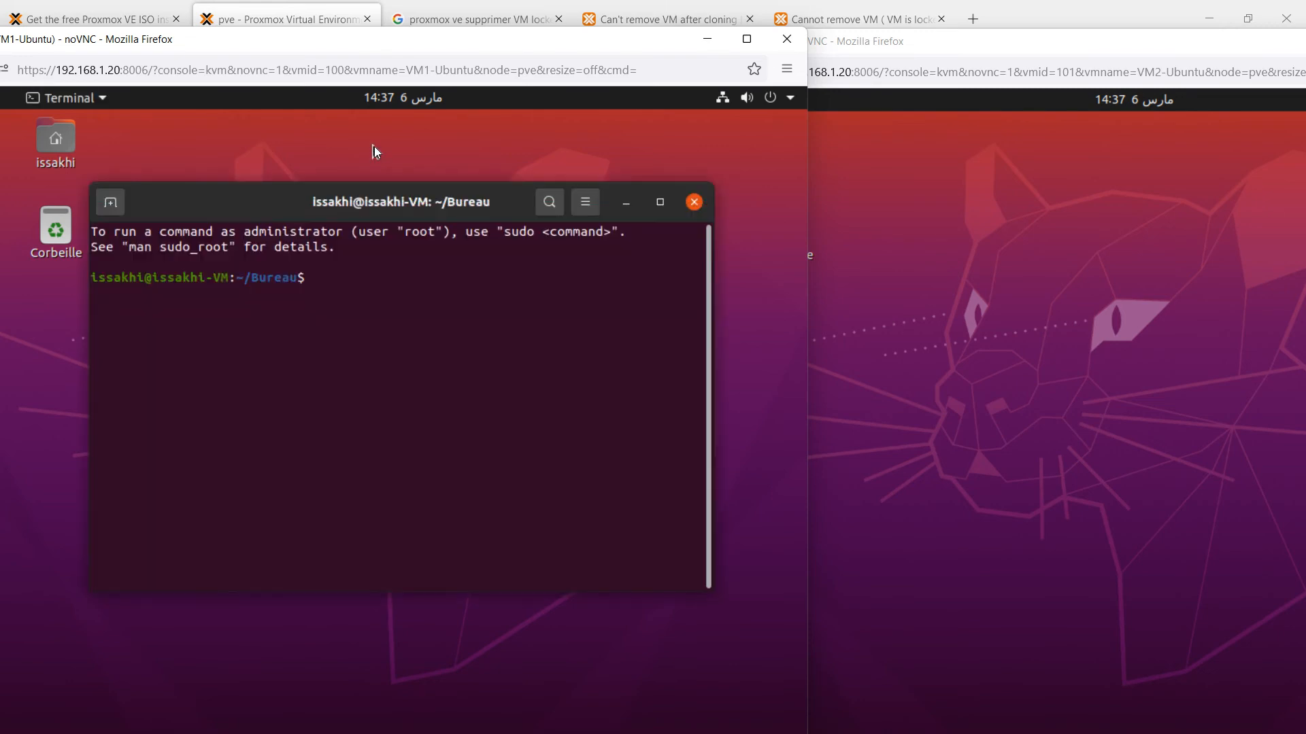
drag(360, 149, 345, 143)
text(ip -c a)
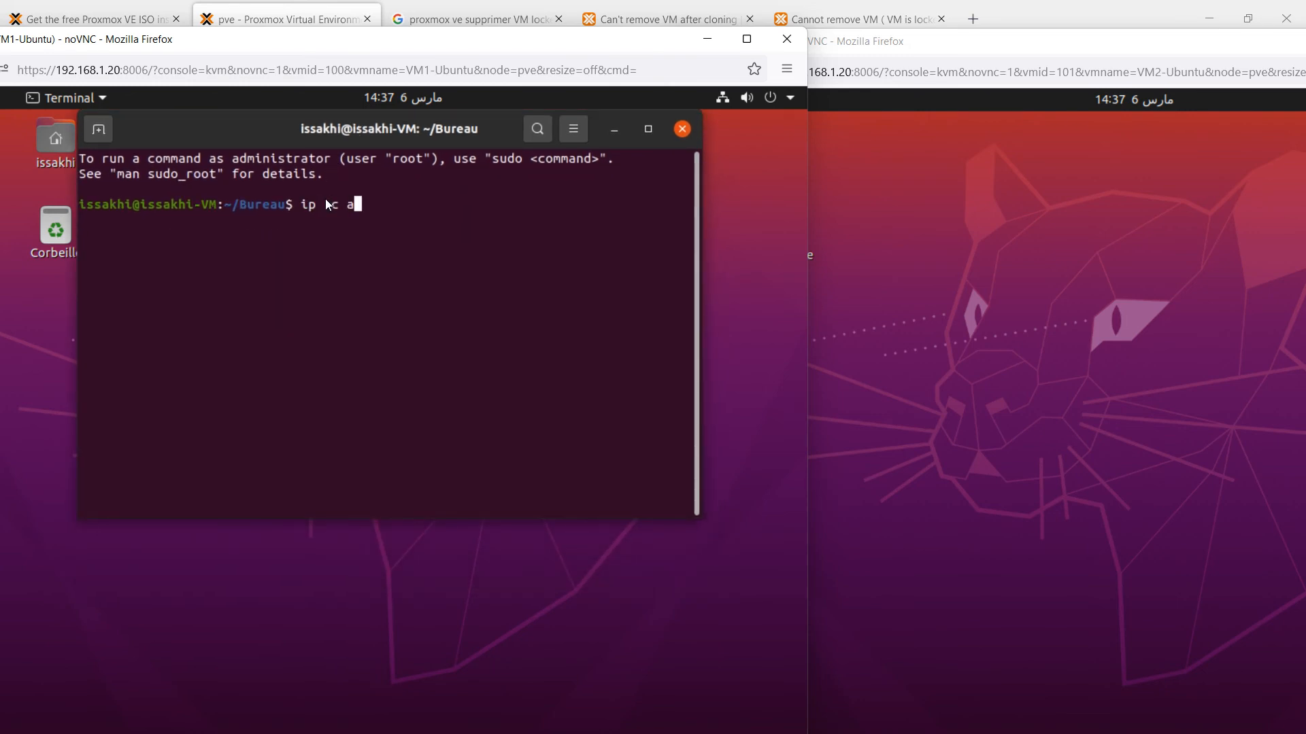
key(Return)
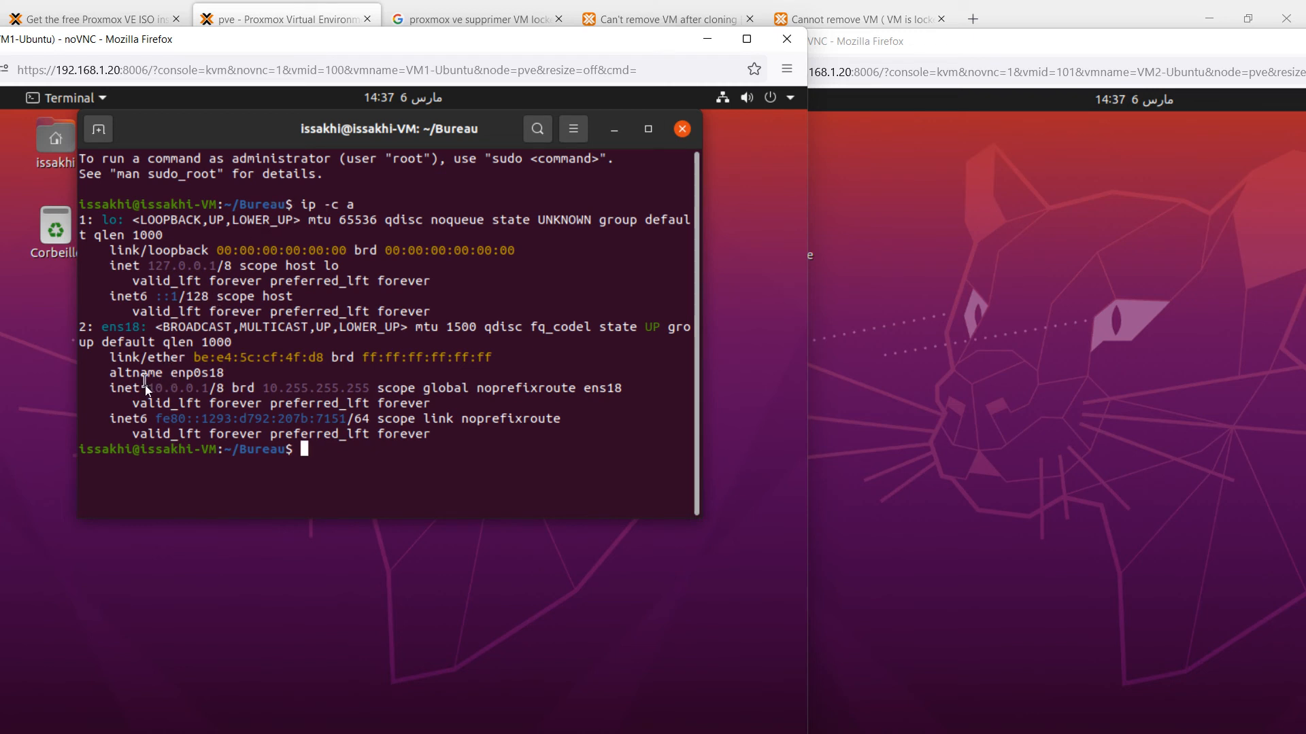
Bring VM2-Ubuntu's console window into view and open its wired network settings (Paramètres filaire).
drag(148, 388, 209, 388)
click(929, 125)
drag(941, 42, 710, 46)
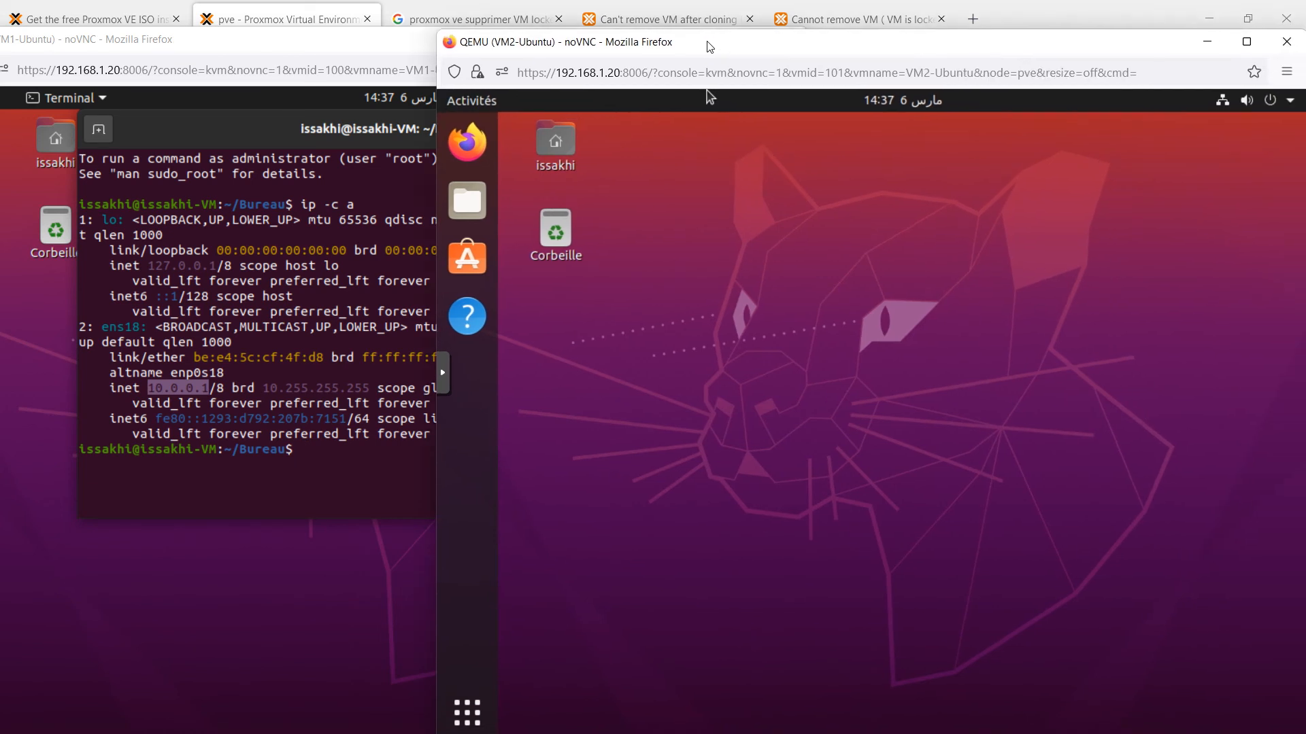
click(1218, 100)
click(1162, 193)
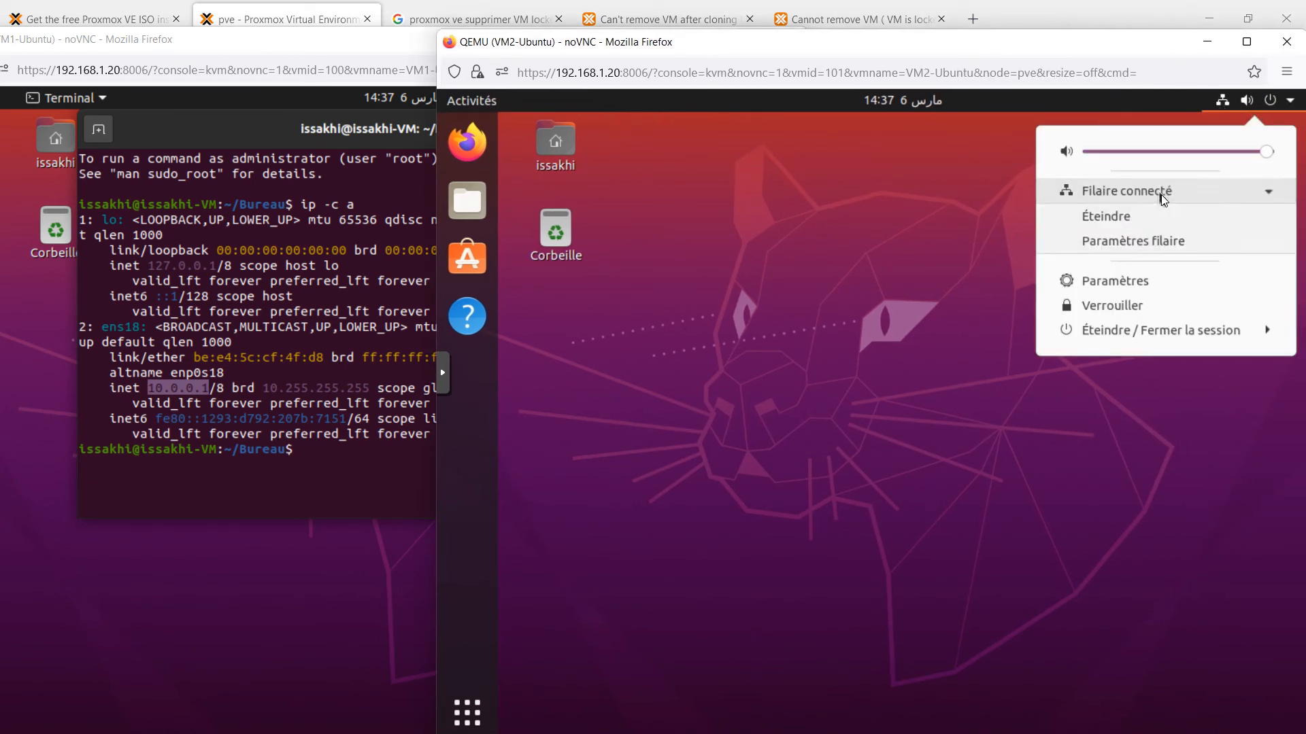
click(1143, 242)
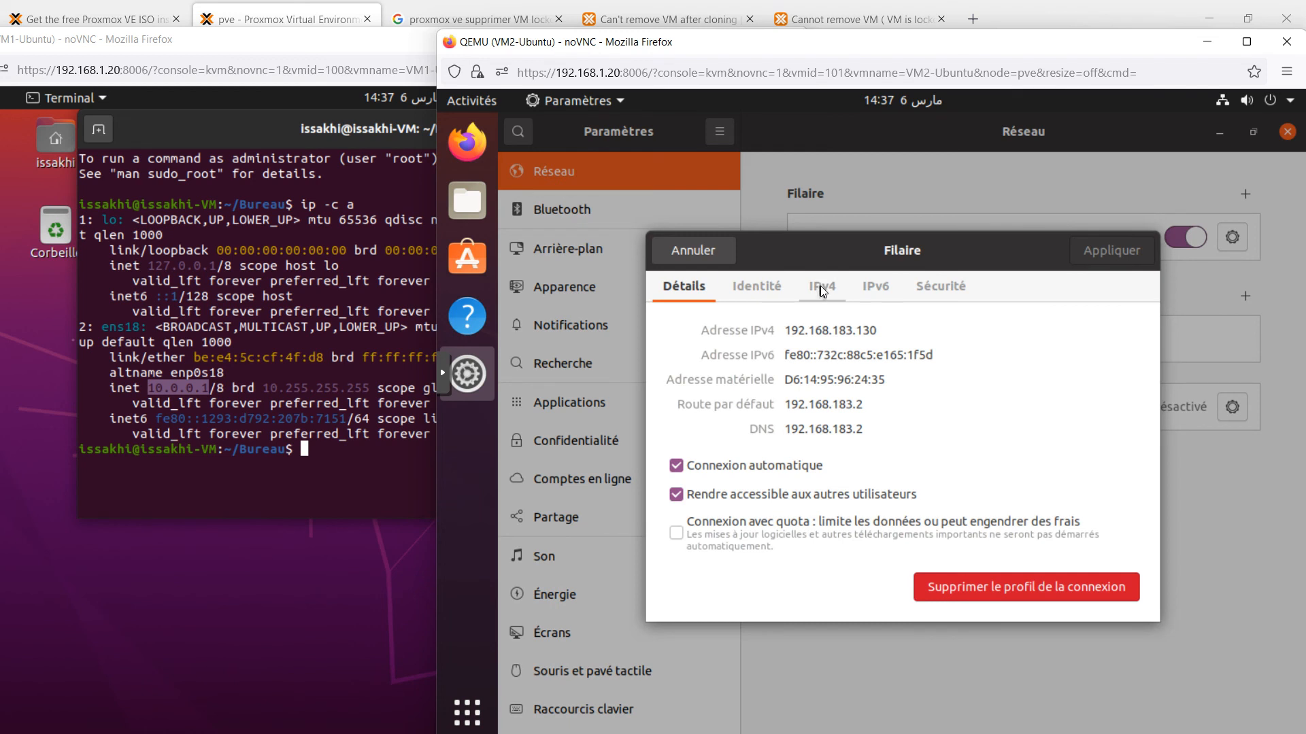
Set VM2-Ubuntu's wired IPv4 method to Manuel with address 10.0.0.2 and netmask 255.0.0.0, apply it, and toggle the wired connection.
click(822, 287)
click(798, 358)
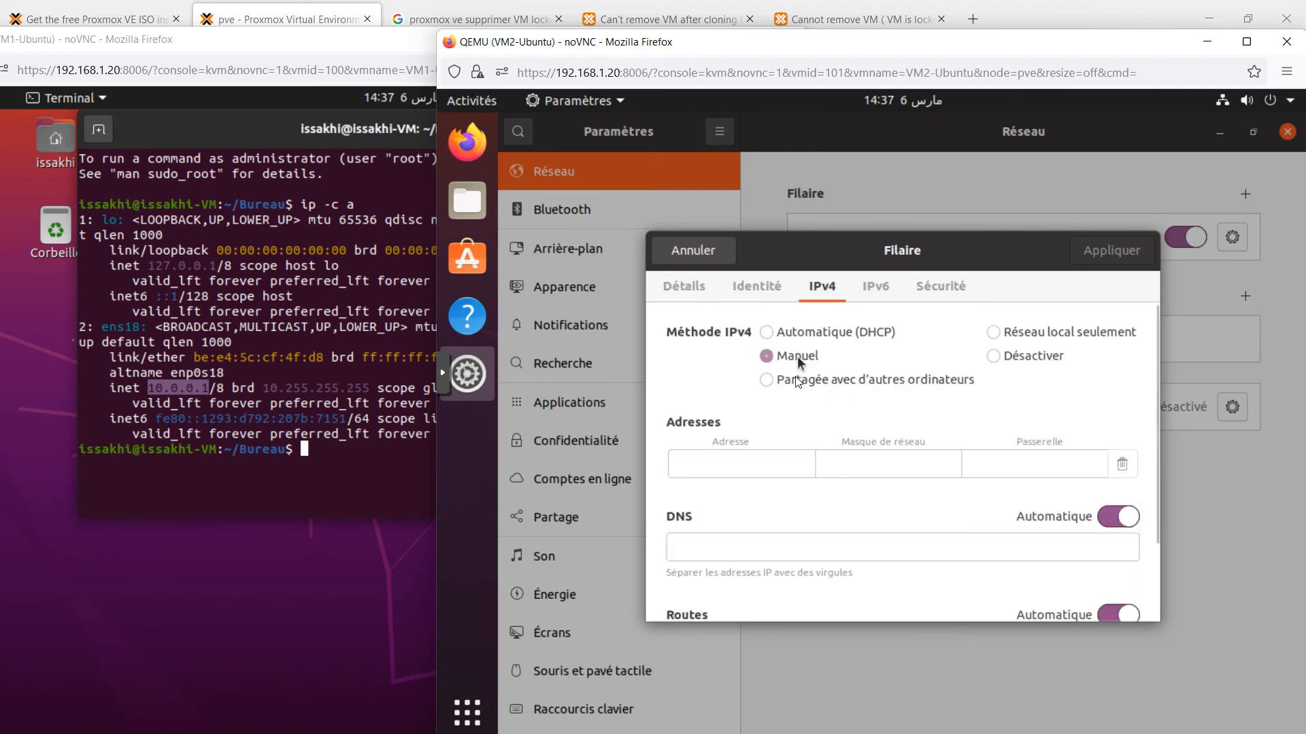
click(777, 459)
text(10.0.0.2)
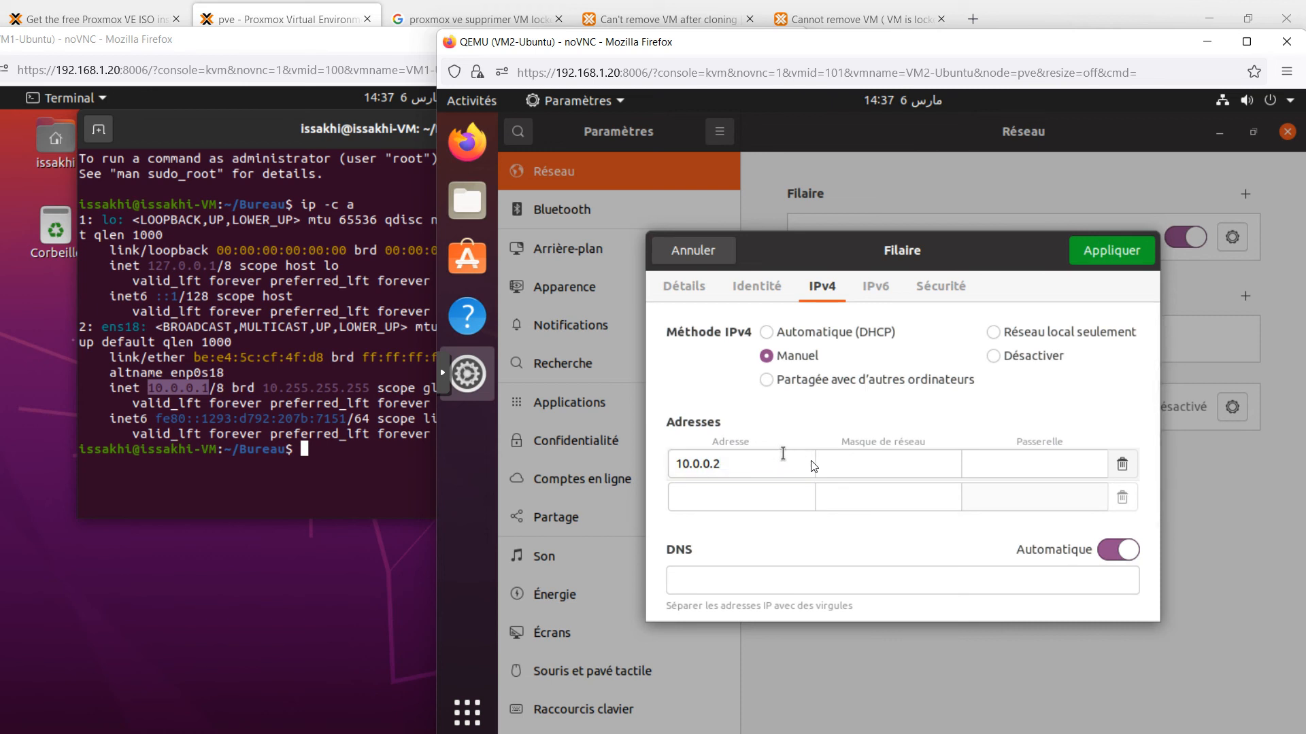
click(841, 473)
text(255.0.0.0)
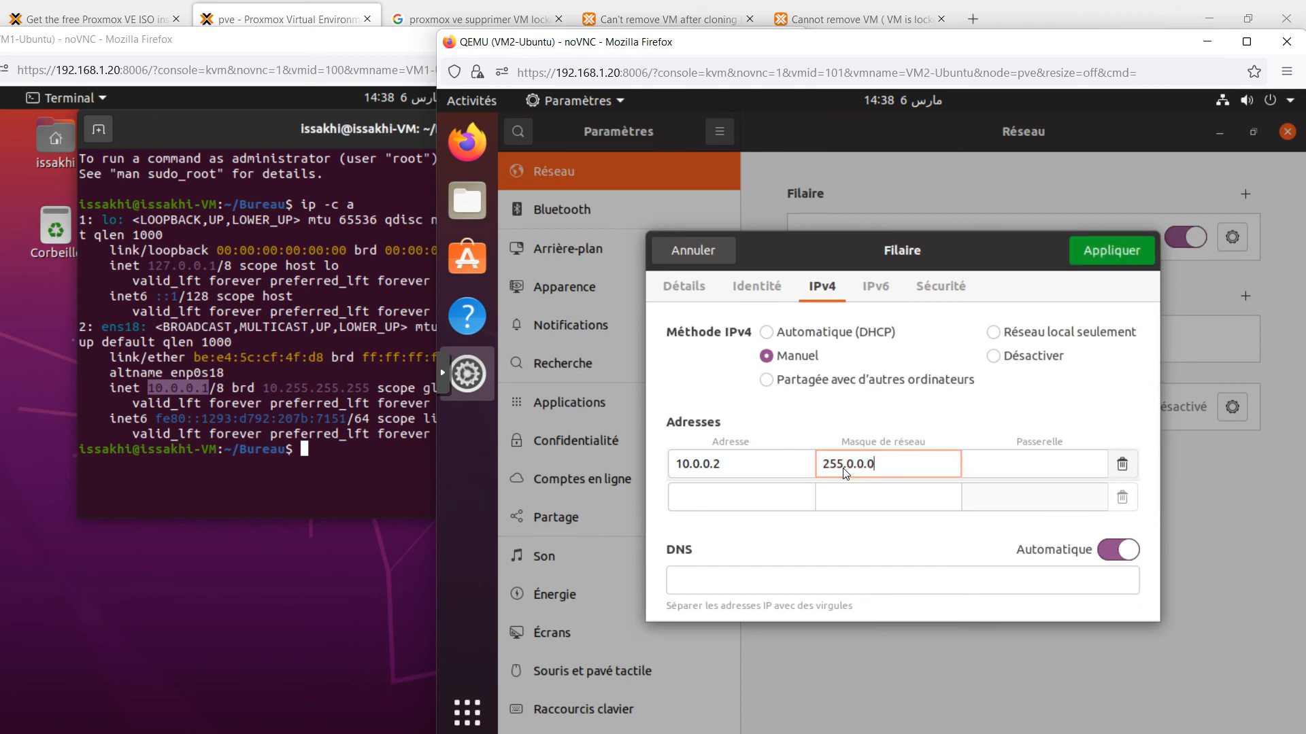
click(1105, 248)
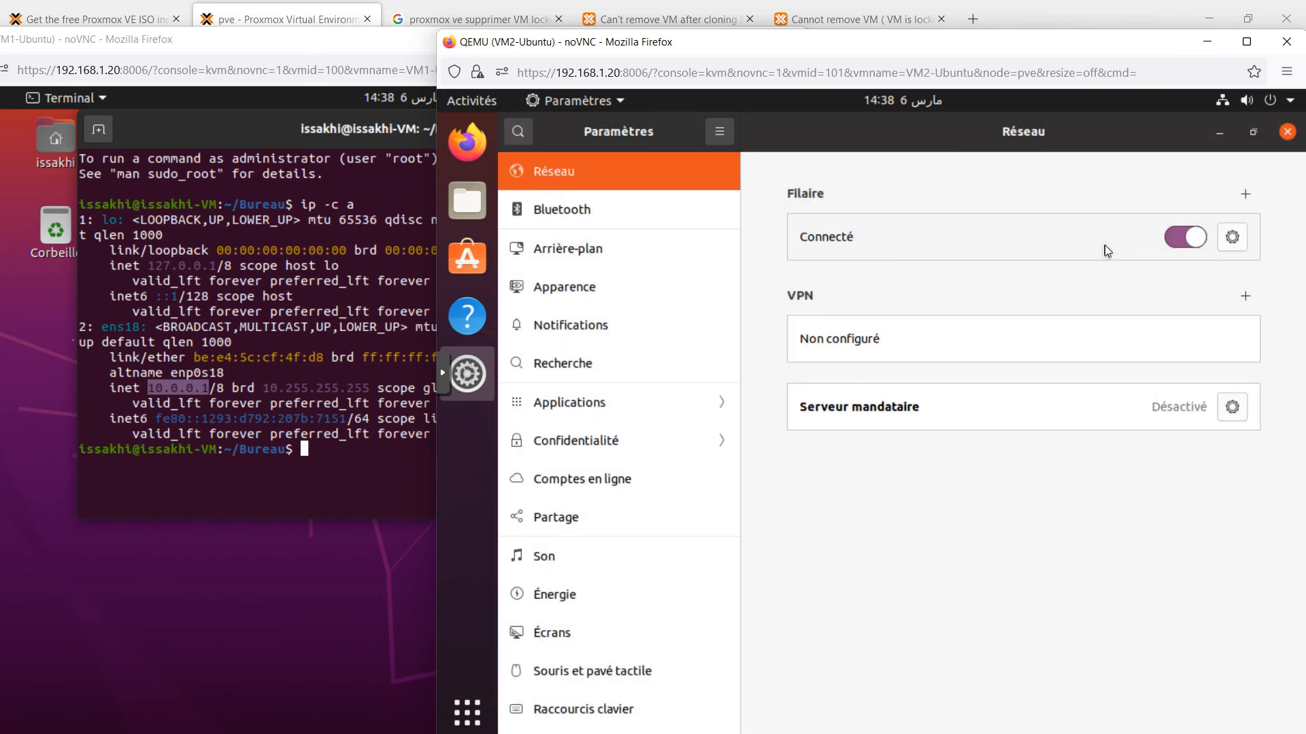
click(1193, 242)
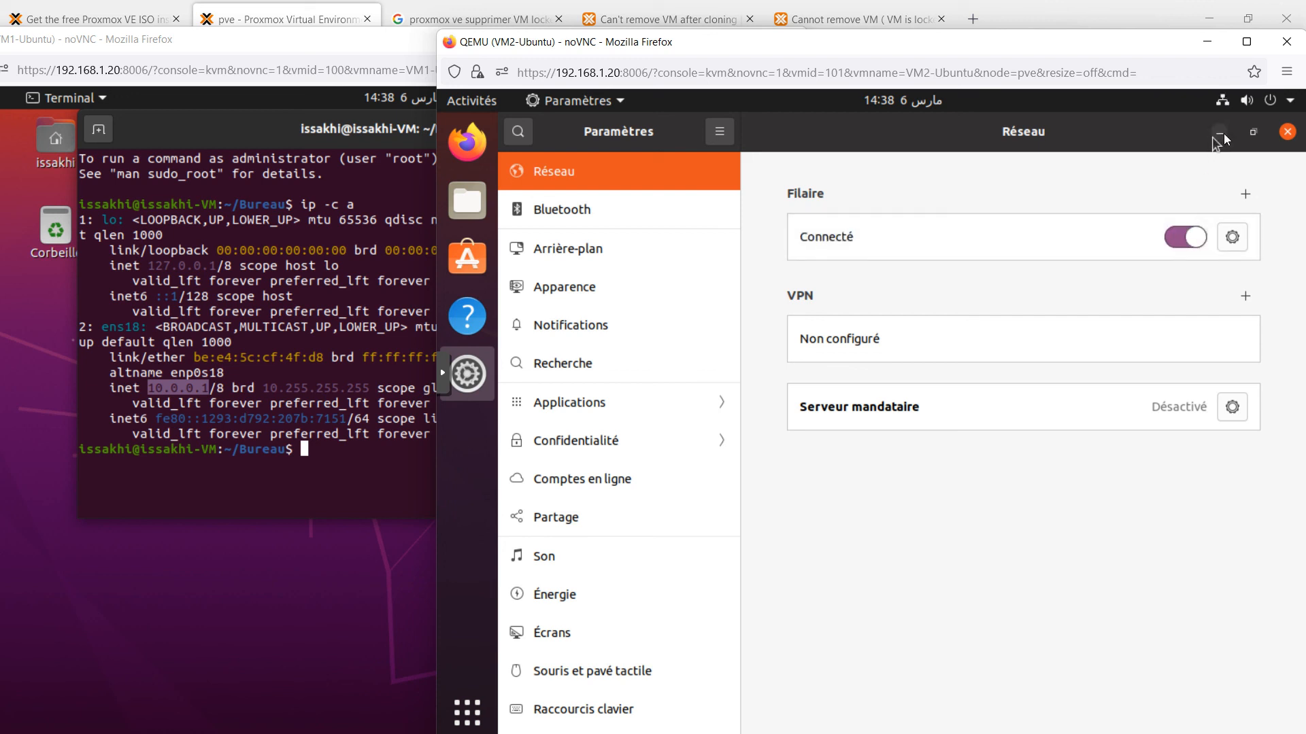
click(1279, 136)
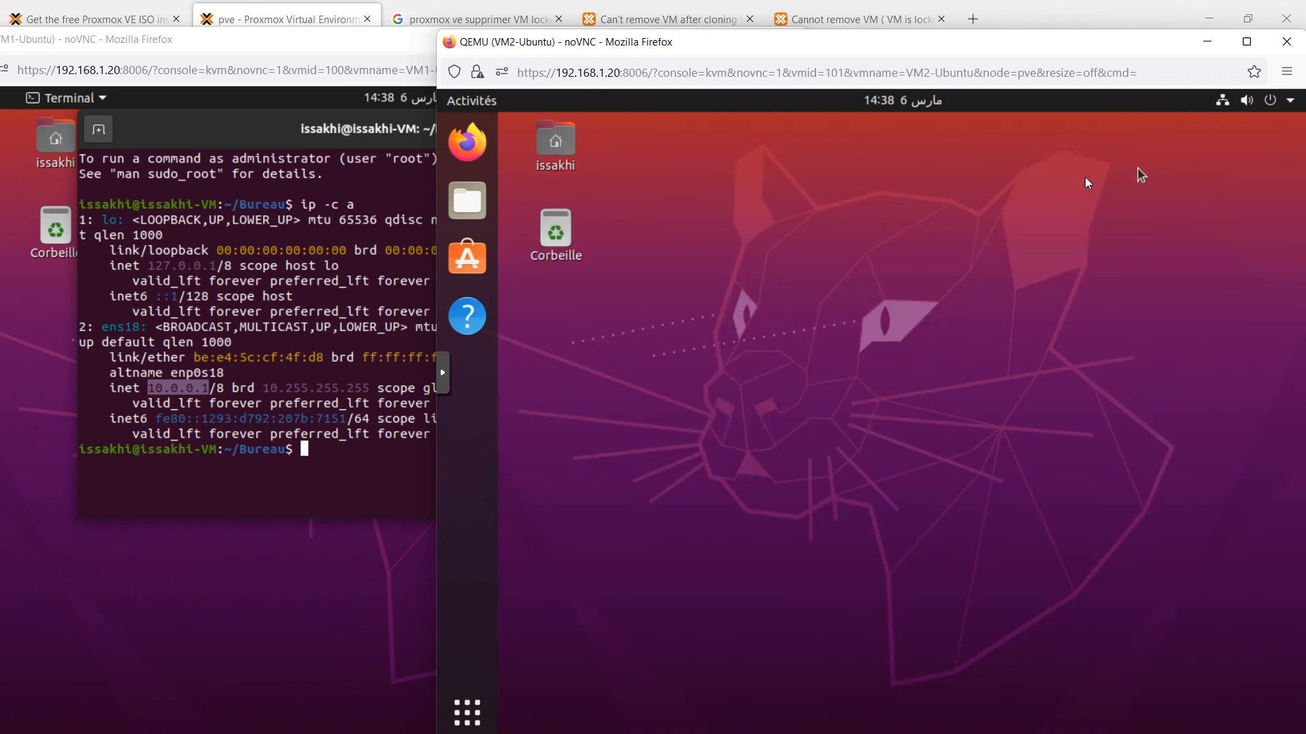
right_click(1029, 190)
click(1067, 332)
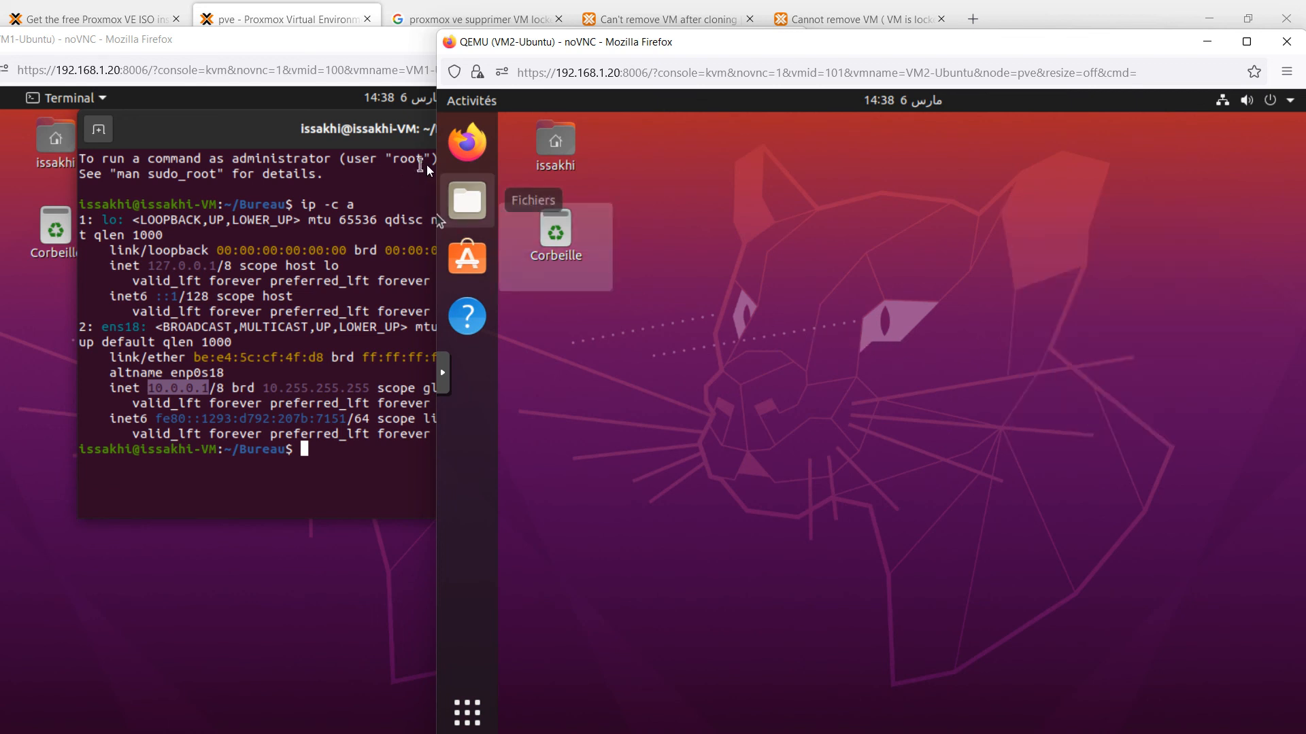
drag(557, 50, 753, 44)
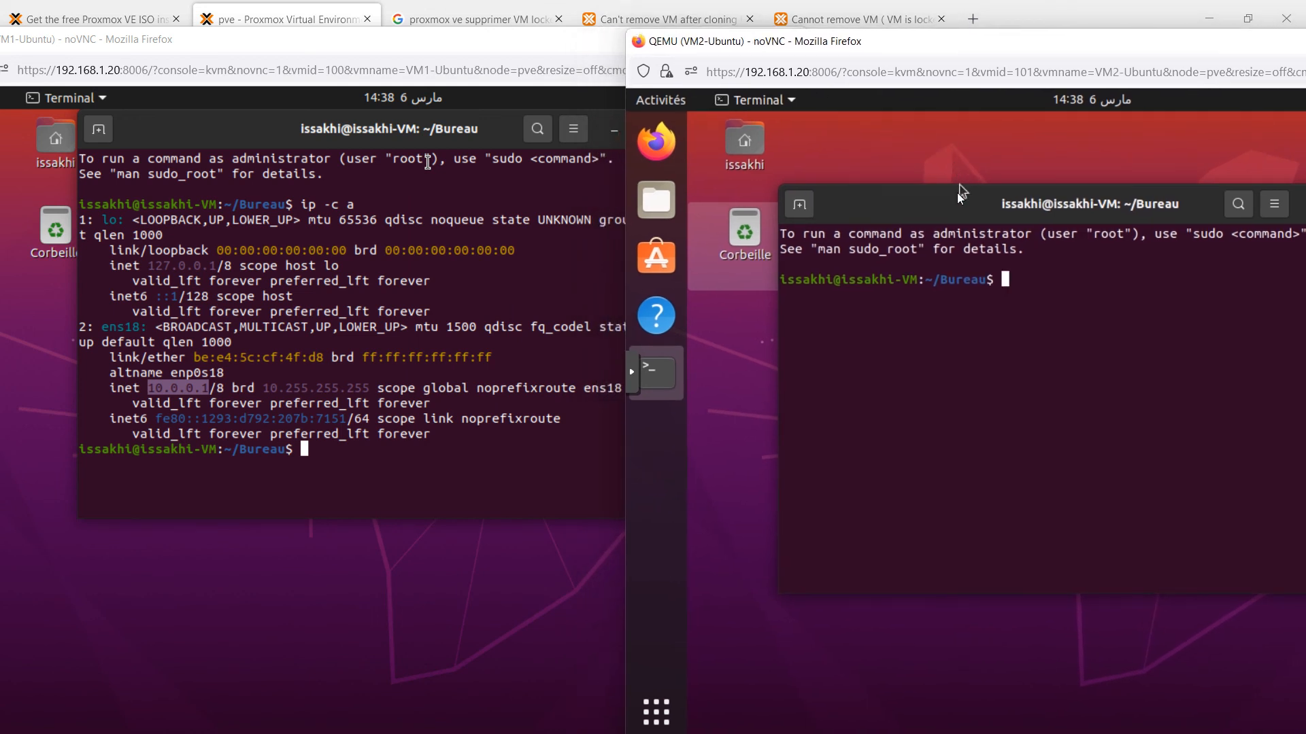
drag(957, 196, 811, 202)
double_click(812, 203)
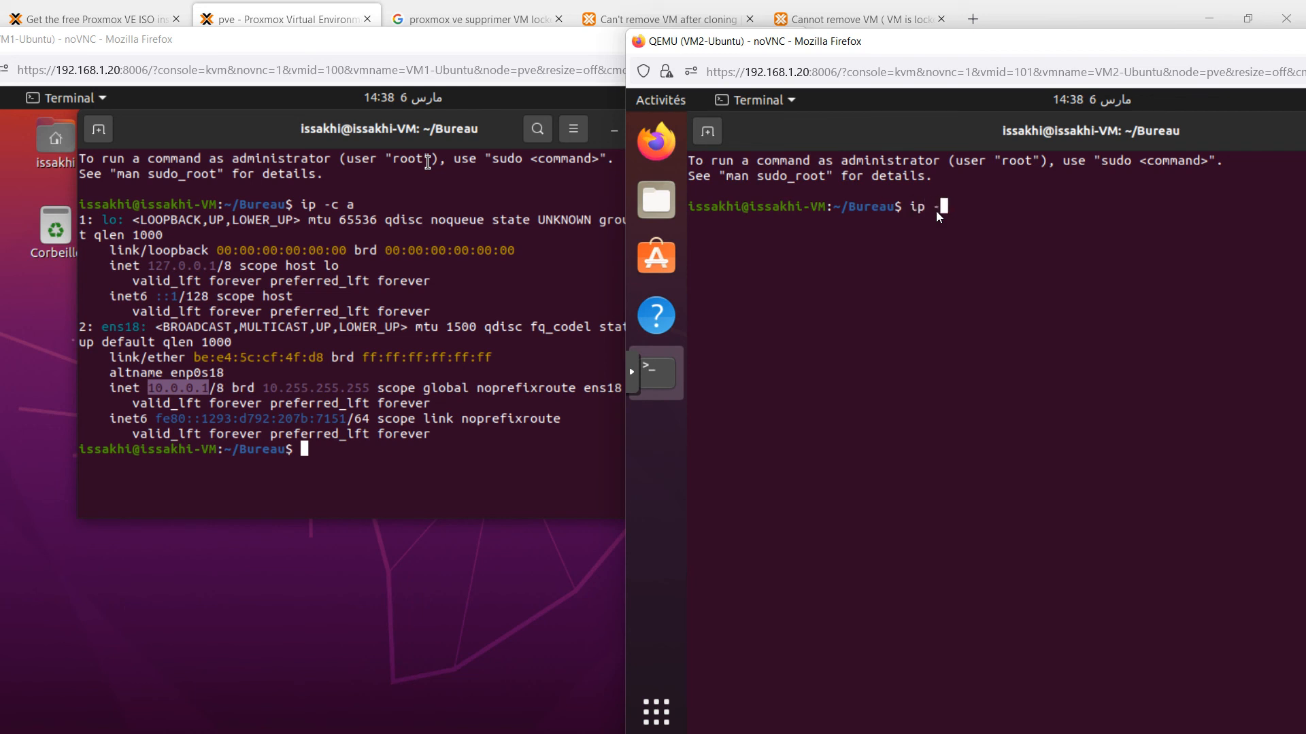
text(ip -c a)
key(Return)
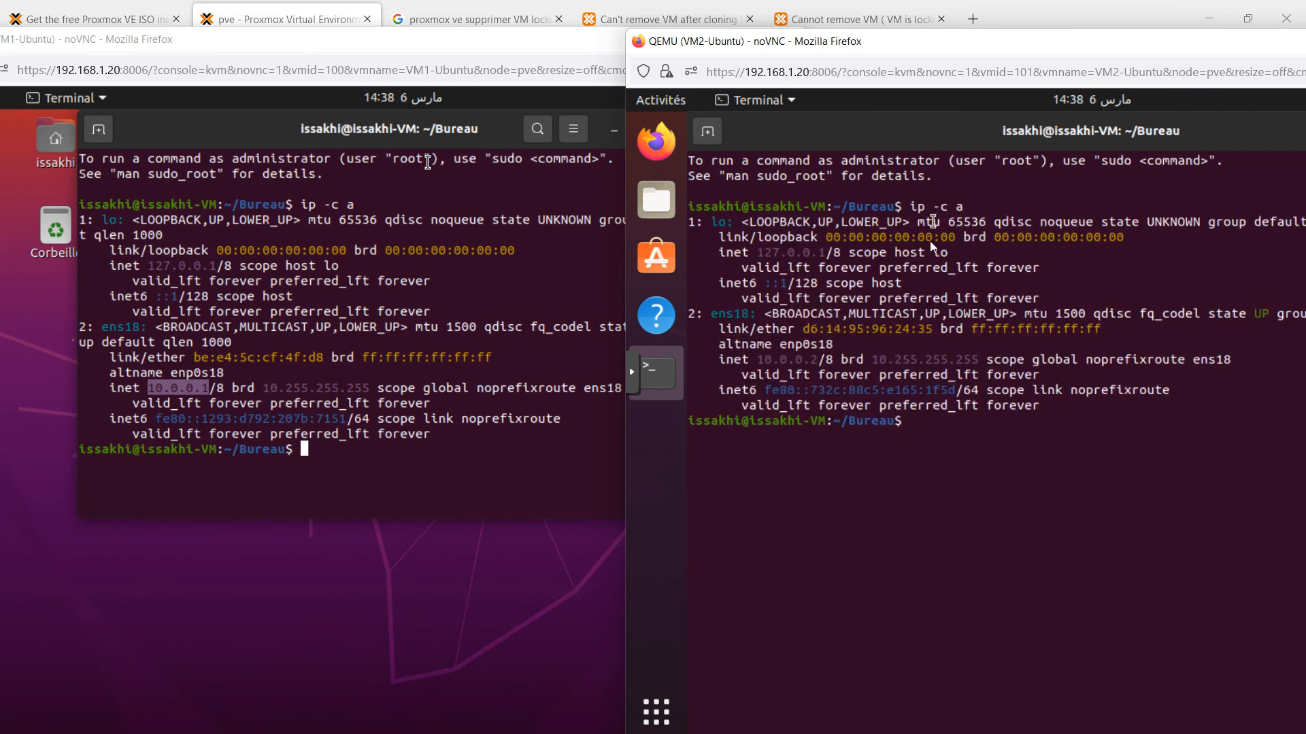
drag(760, 358, 818, 356)
Ping VM1-Ubuntu at 10.0.0.1 from VM2-Ubuntu's terminal.
click(782, 373)
text(ping 10.0.0.1)
key(Return)
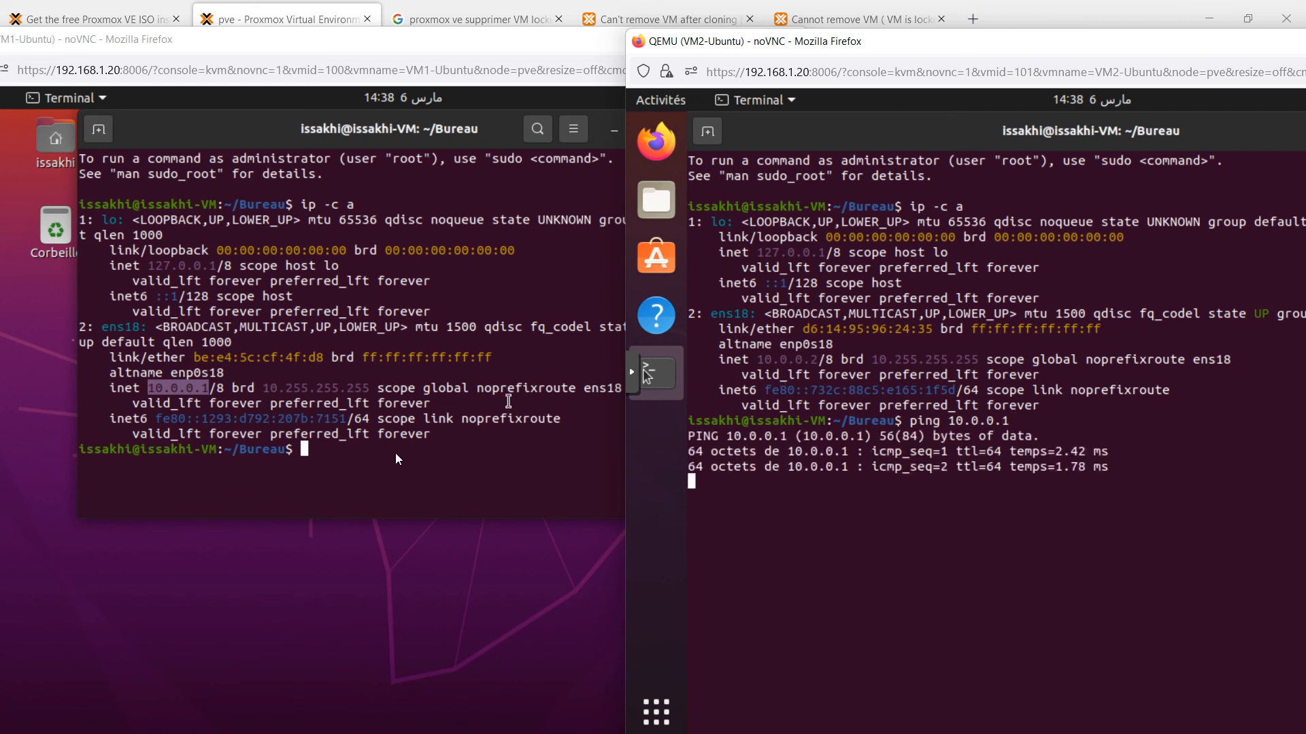
Ping 10.0.0.2 from VM1-Ubuntu's terminal and reposition the two console windows so both ping outputs can be read side by side.
click(391, 454)
text(p)
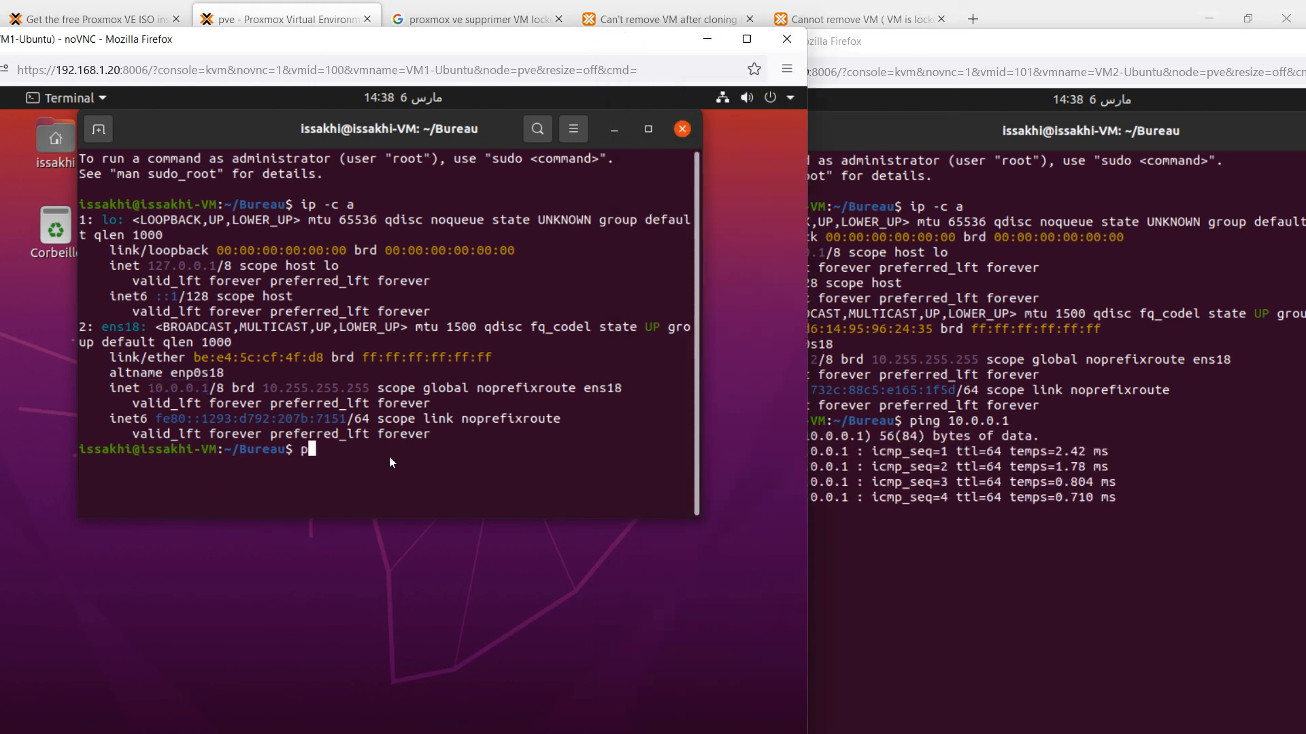
text(ing 10.0.)
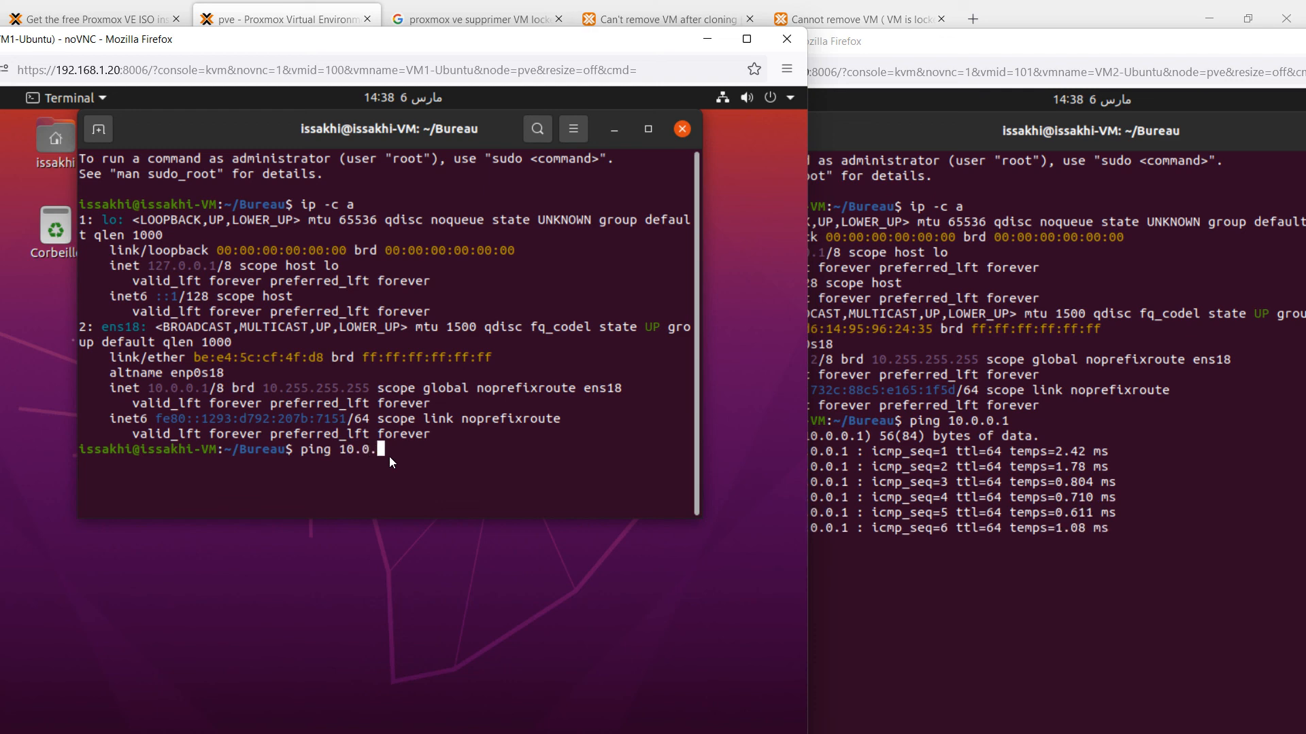
text(0.2)
key(Return)
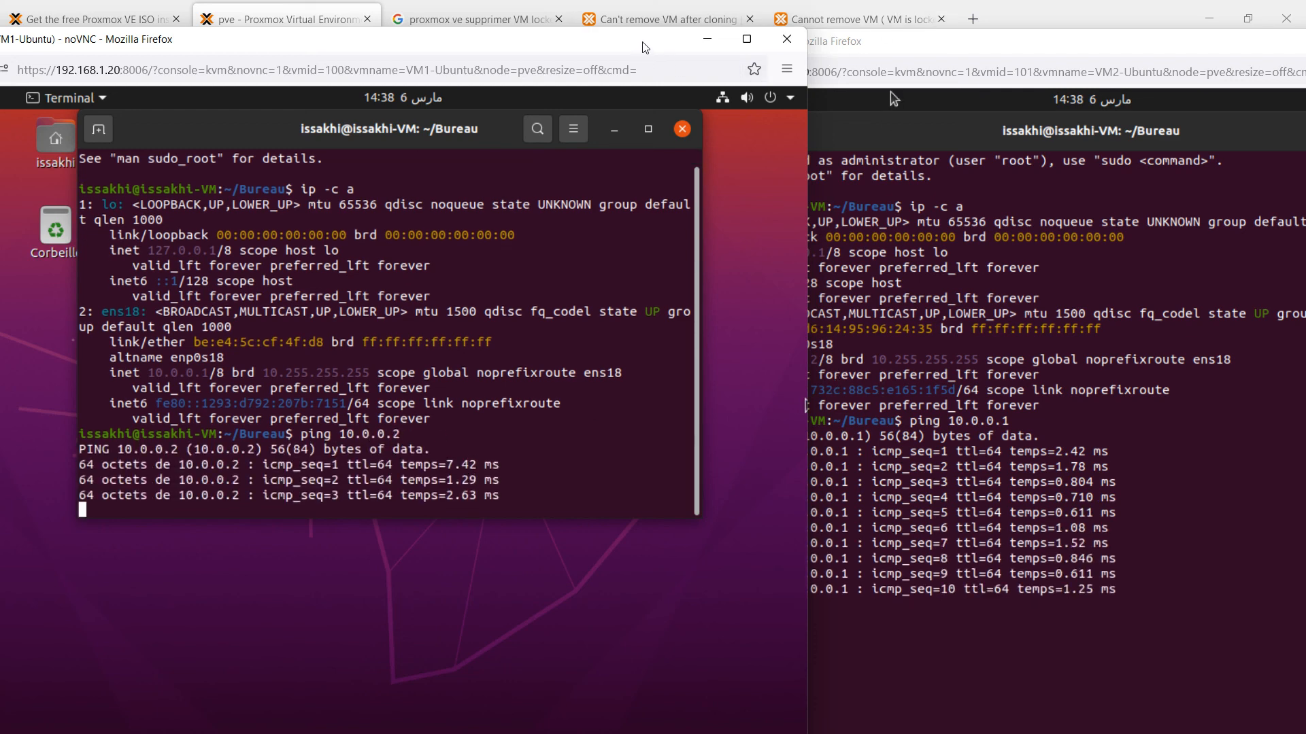
drag(633, 44, 588, 33)
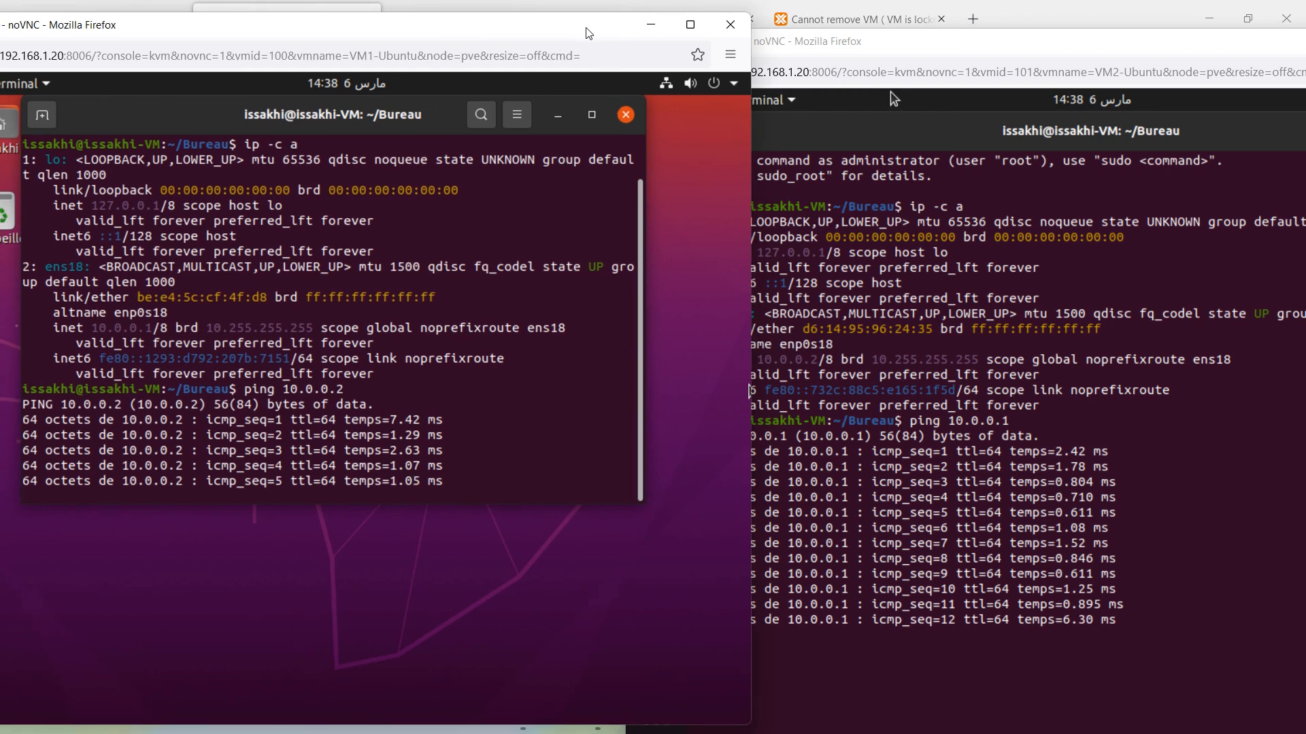
drag(879, 40, 862, 32)
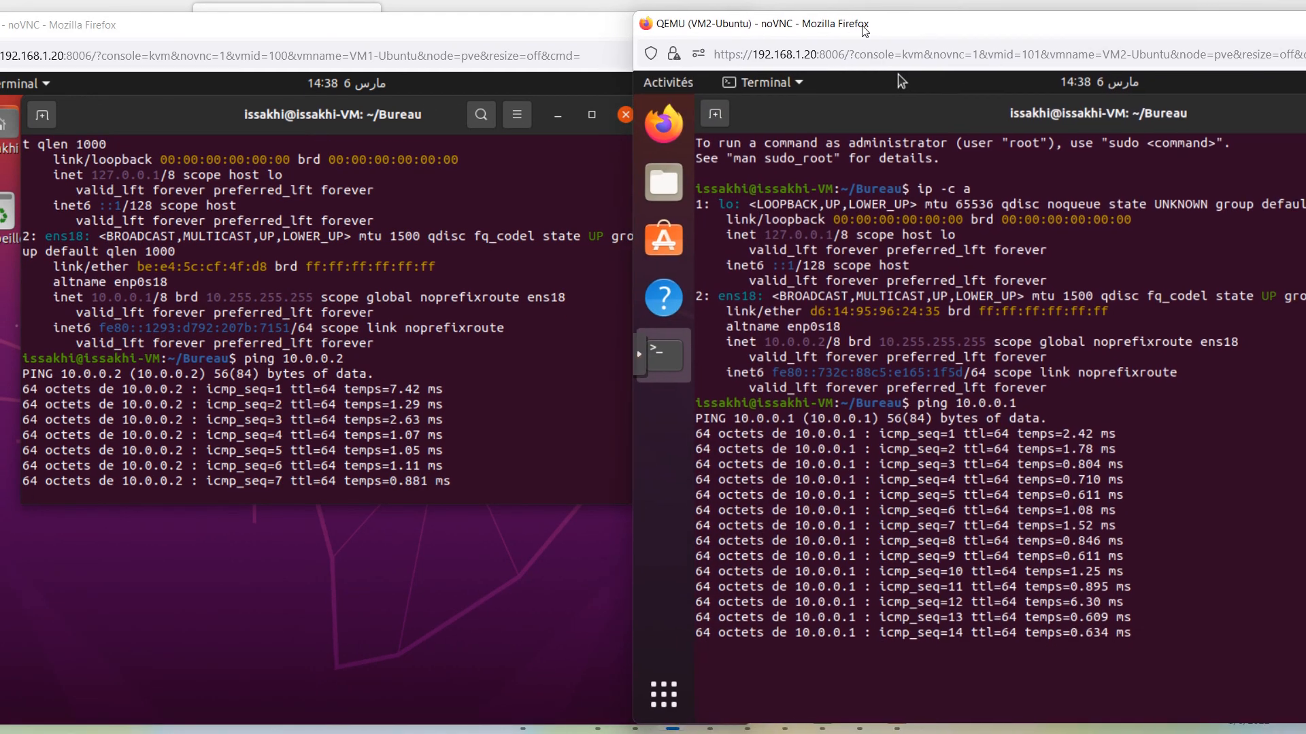